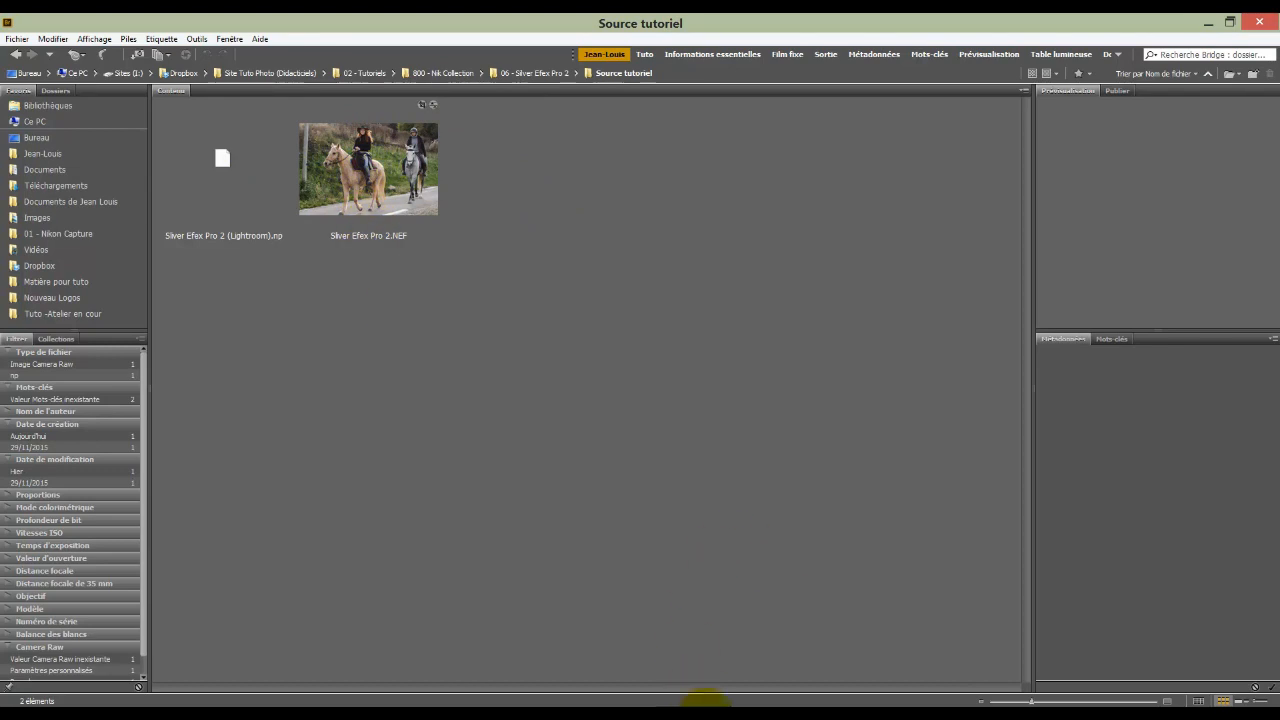
# Switch to Photoshop and open the recent photo Sliver Efex Pro 2.NEF through Camera Raw without changing its settings.
pyautogui.click(713, 716)
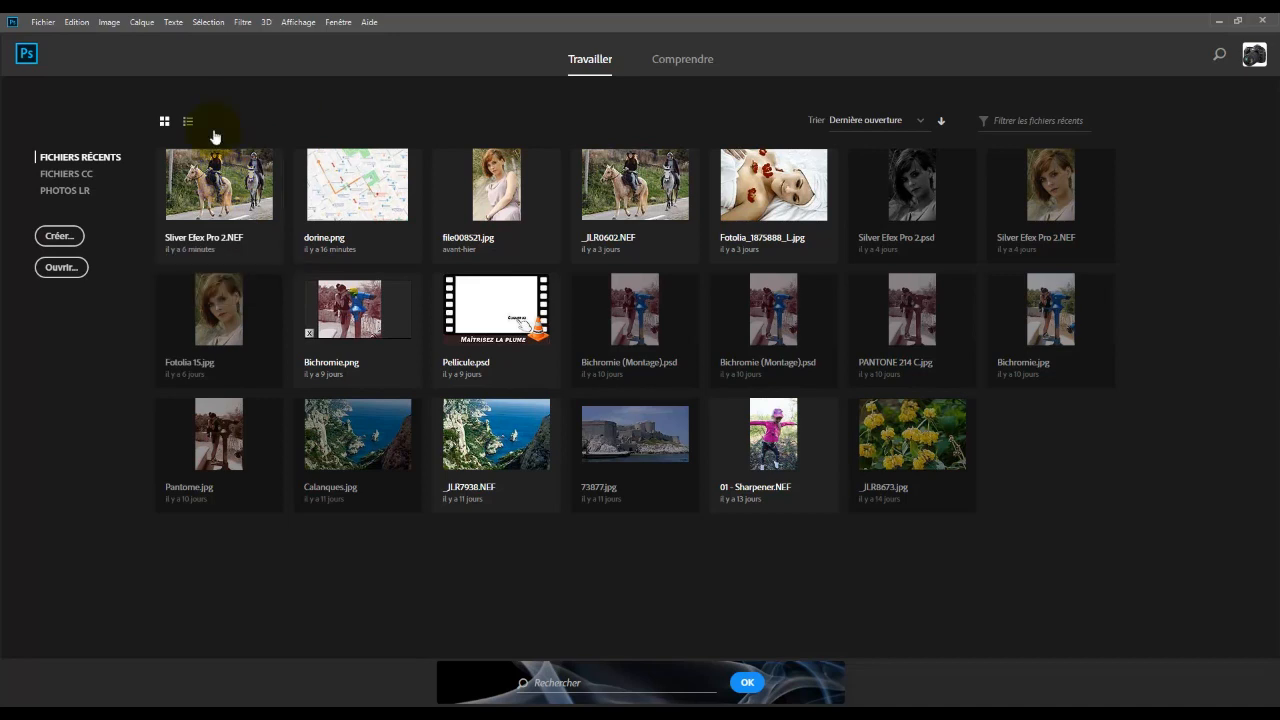
pyautogui.click(238, 177)
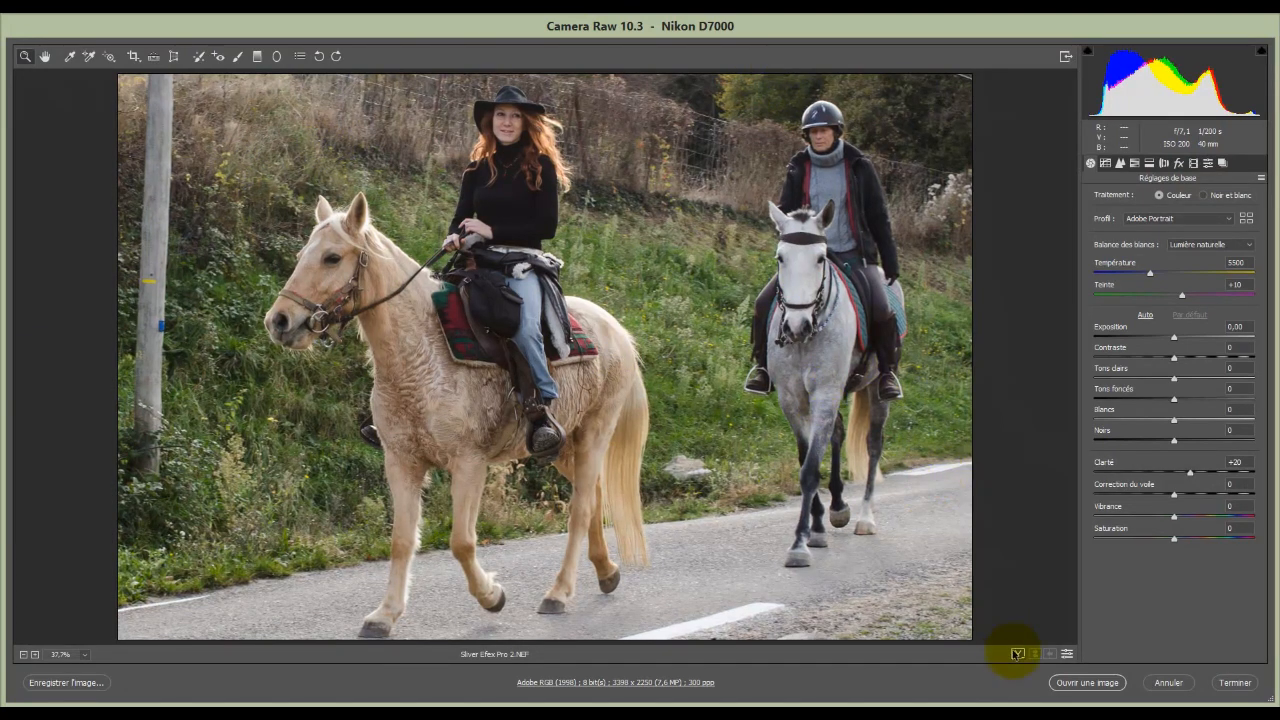
pyautogui.click(1087, 682)
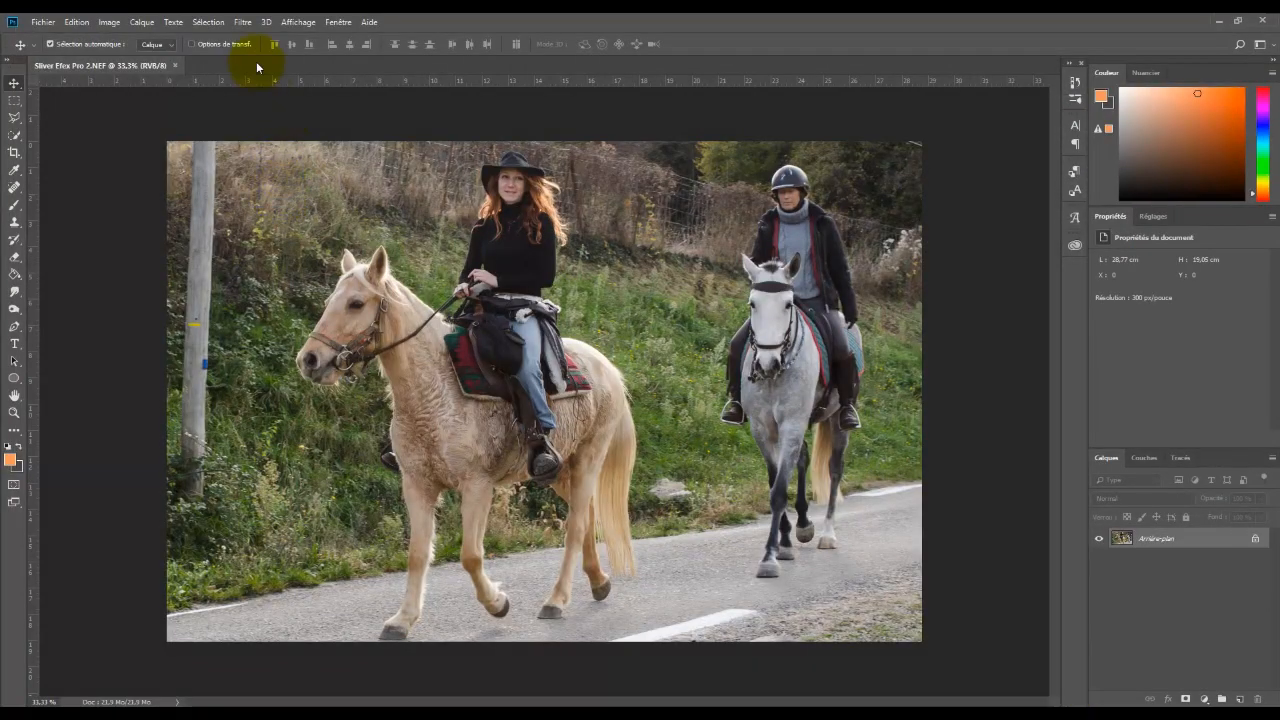
# Launch the Nik Collection filter Silver Efex Pro 2 on the photo and apply the custom Lightroom preset.
pyautogui.click(243, 21)
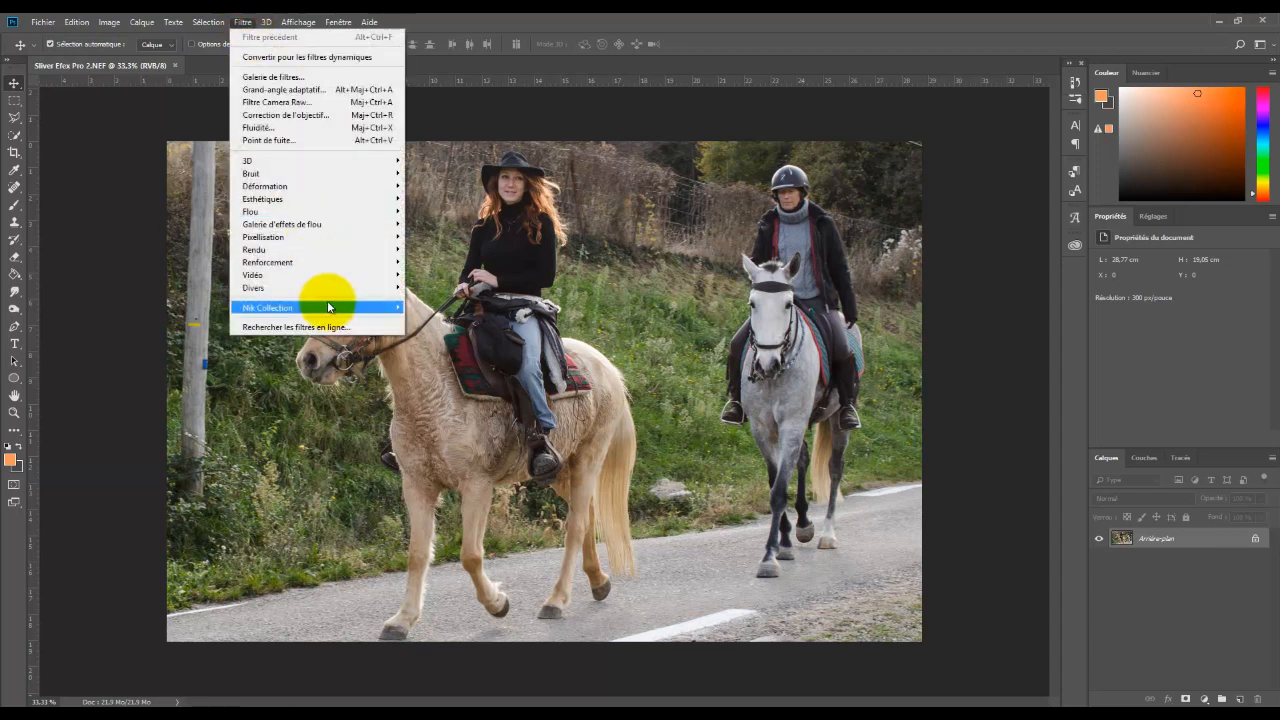
pyautogui.moveTo(329, 307)
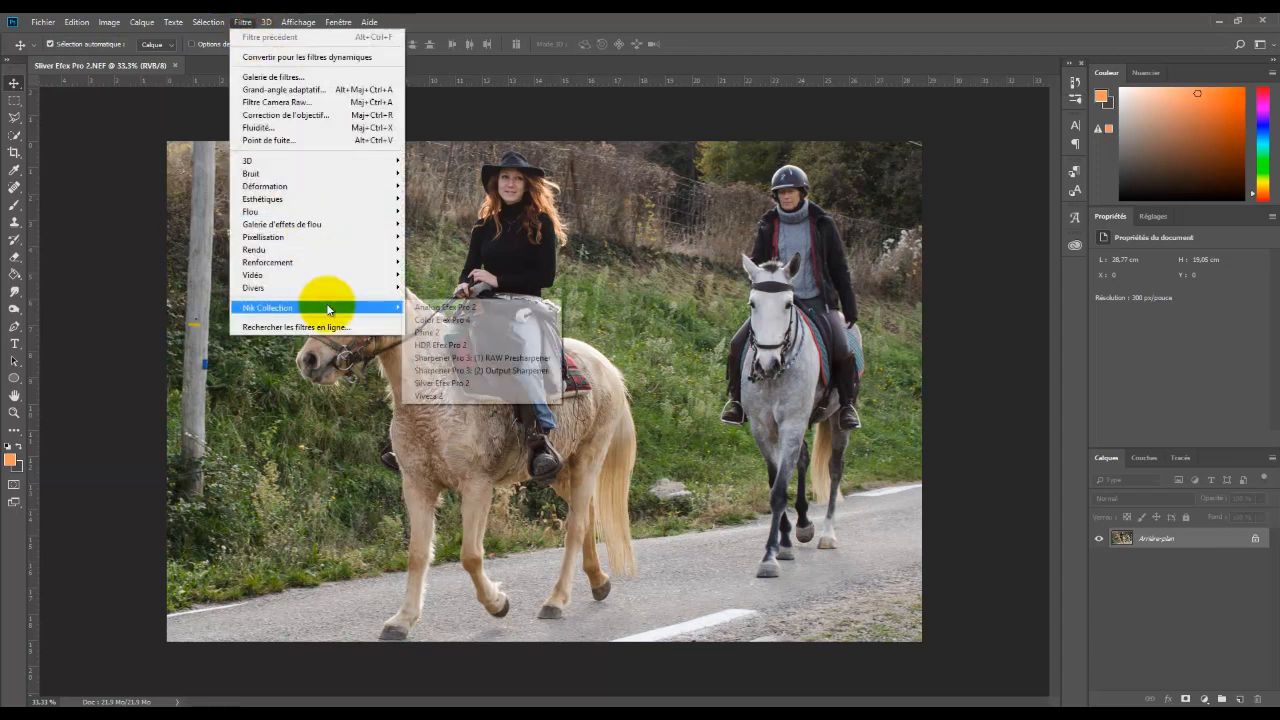
pyautogui.click(445, 383)
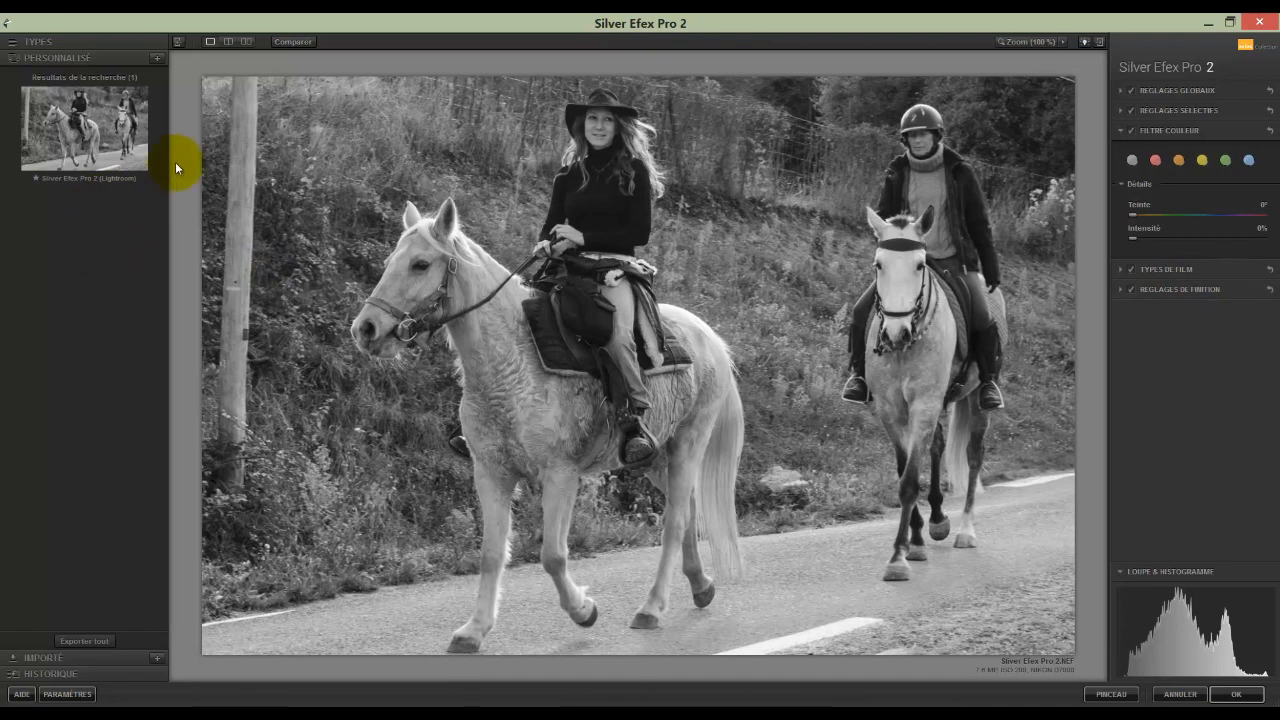
pyautogui.click(86, 128)
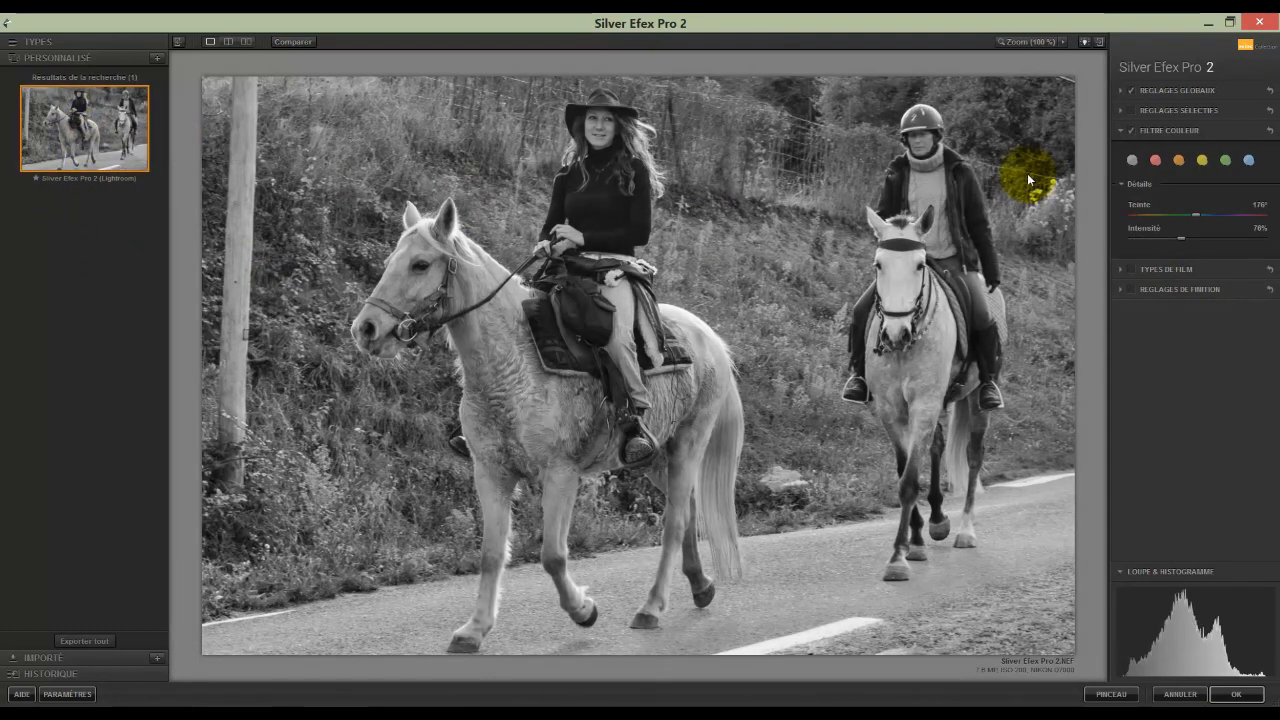
pyautogui.moveTo(126, 136)
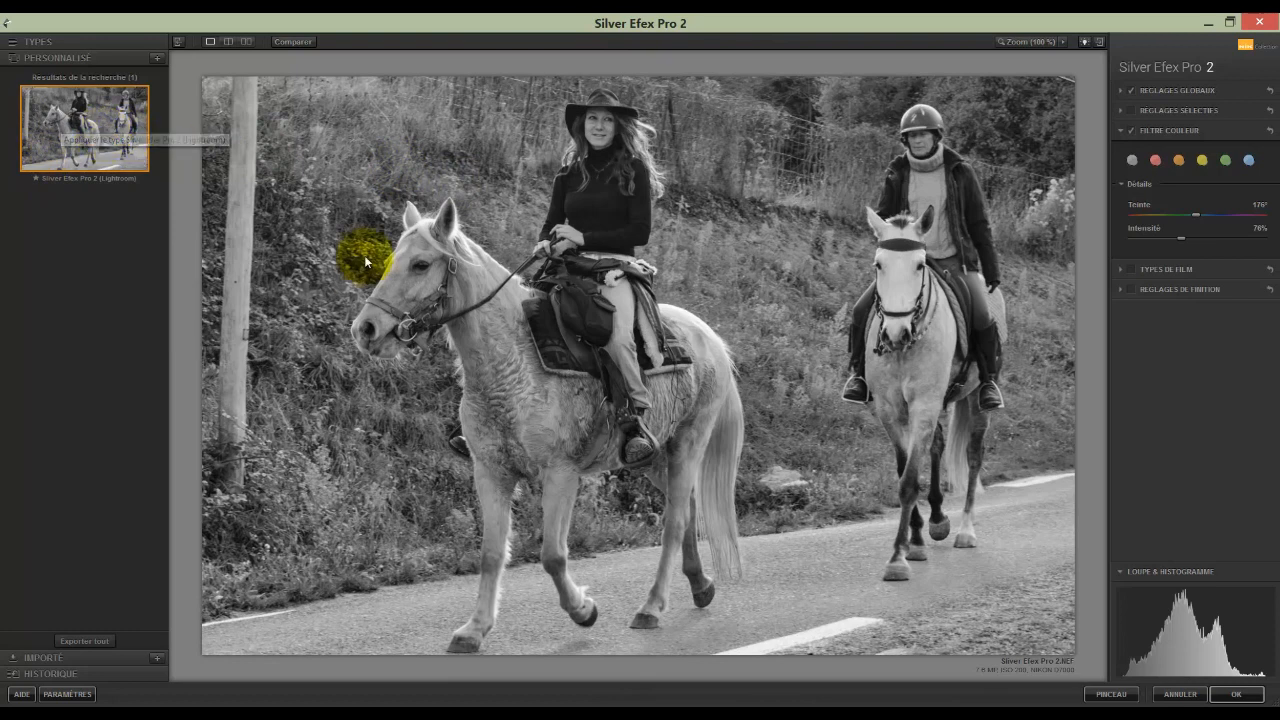
# Import the preset file Sliver Efex Pro 2 (Lightroom).np from the Source Silver Efex Pro 2 folder, and return to the custom presets.
pyautogui.click(120, 656)
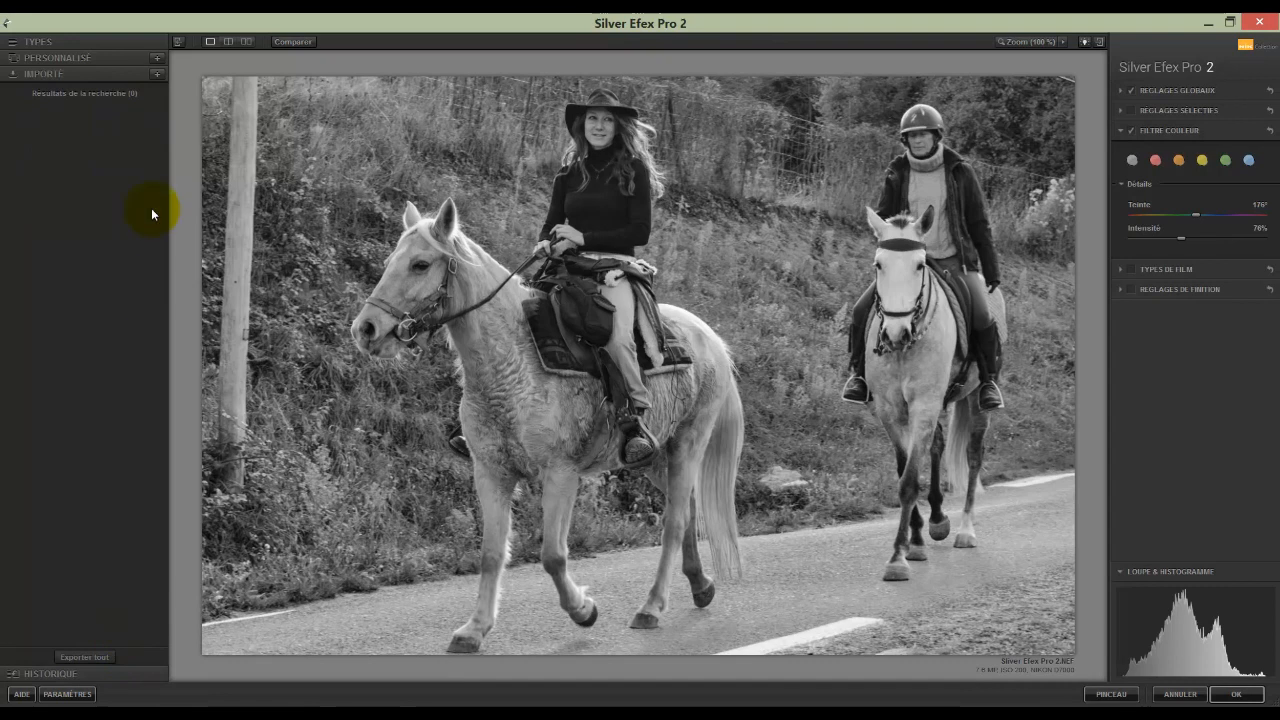
pyautogui.click(156, 75)
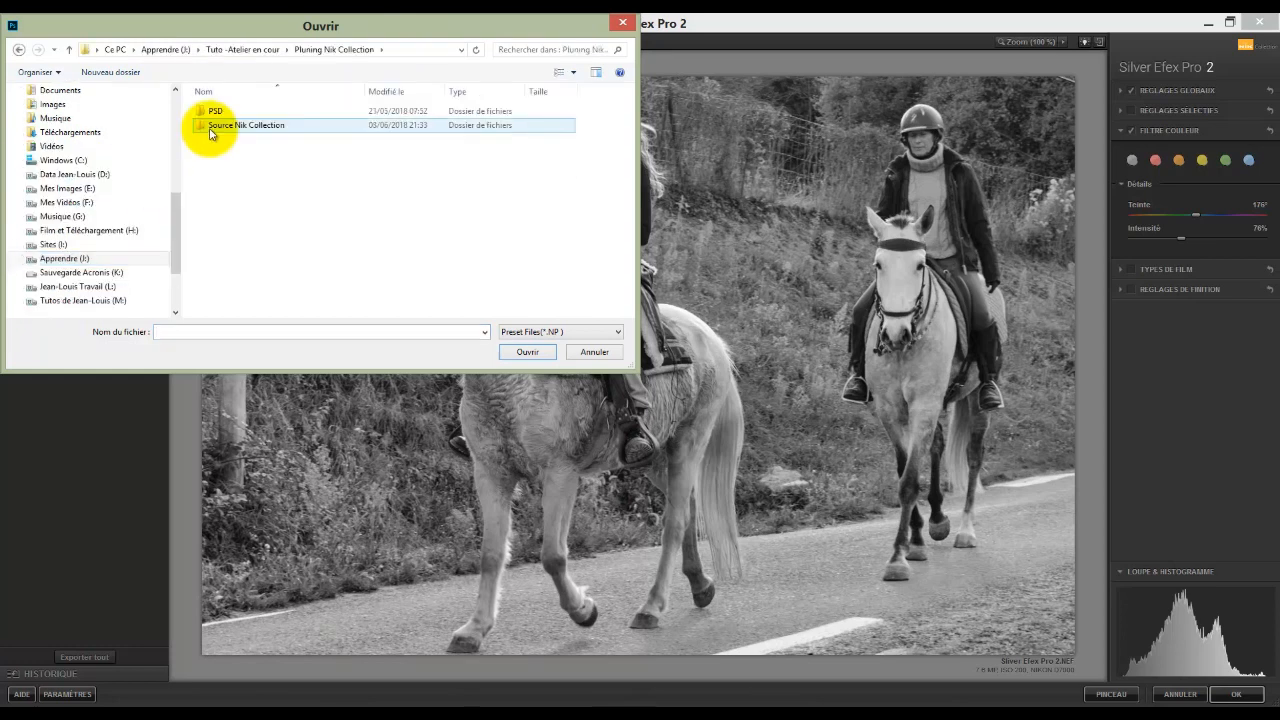
pyautogui.doubleClick(214, 124)
pyautogui.click(520, 137)
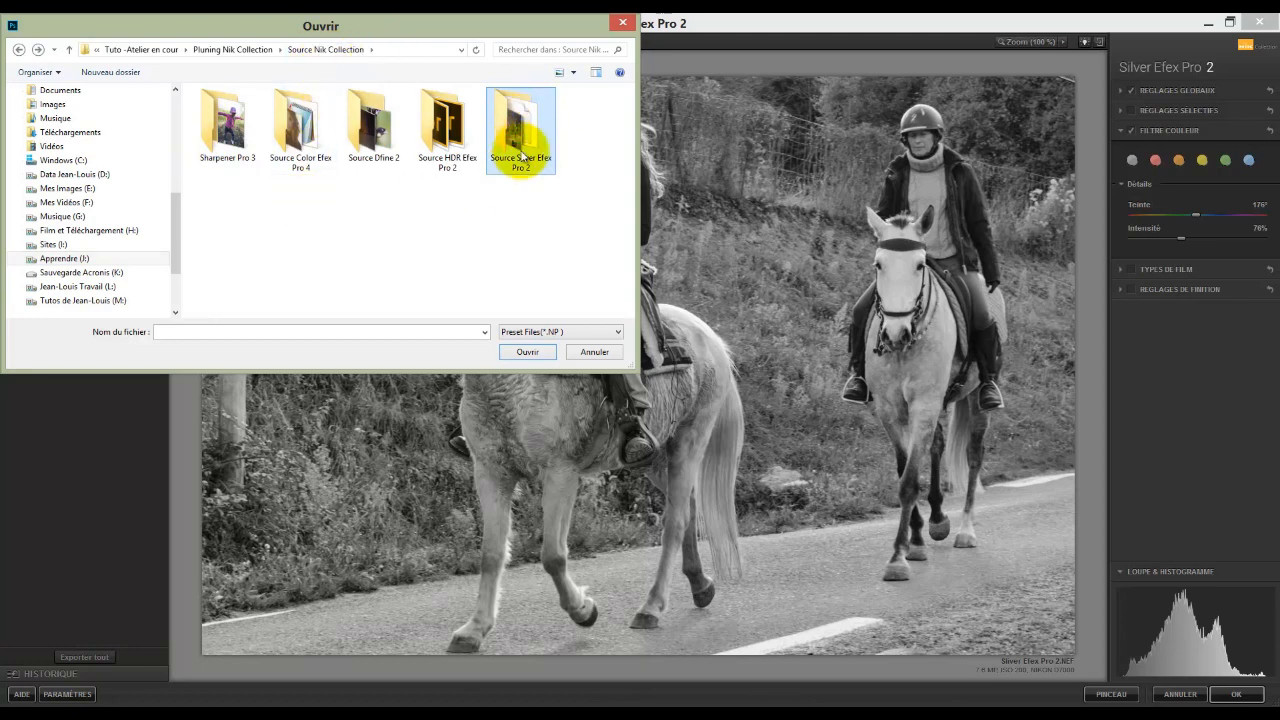
pyautogui.doubleClick(518, 121)
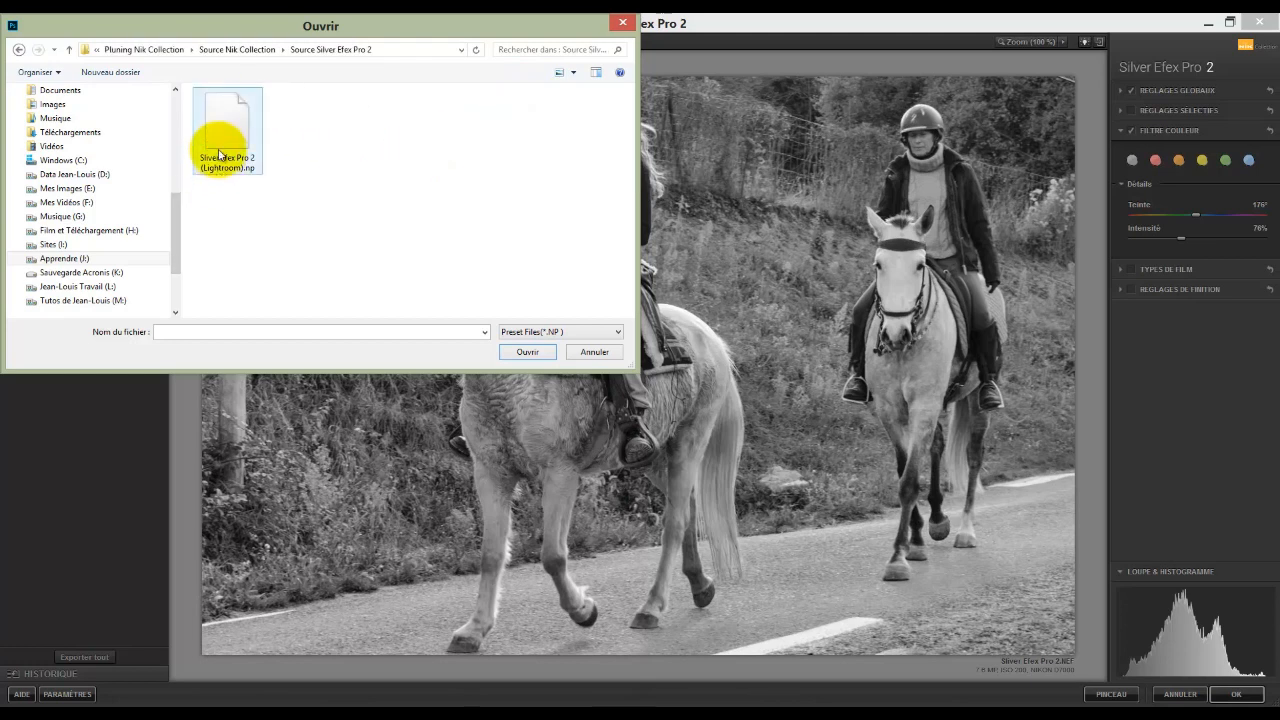
pyautogui.click(218, 130)
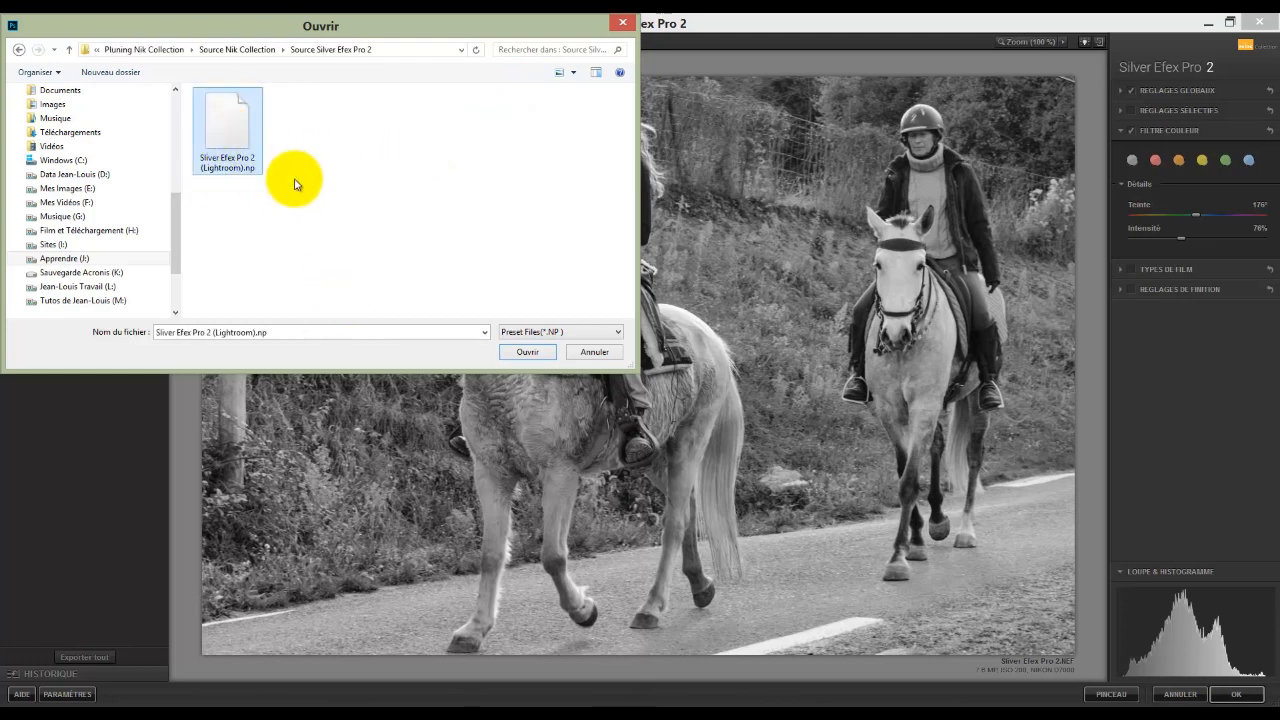
pyautogui.click(527, 352)
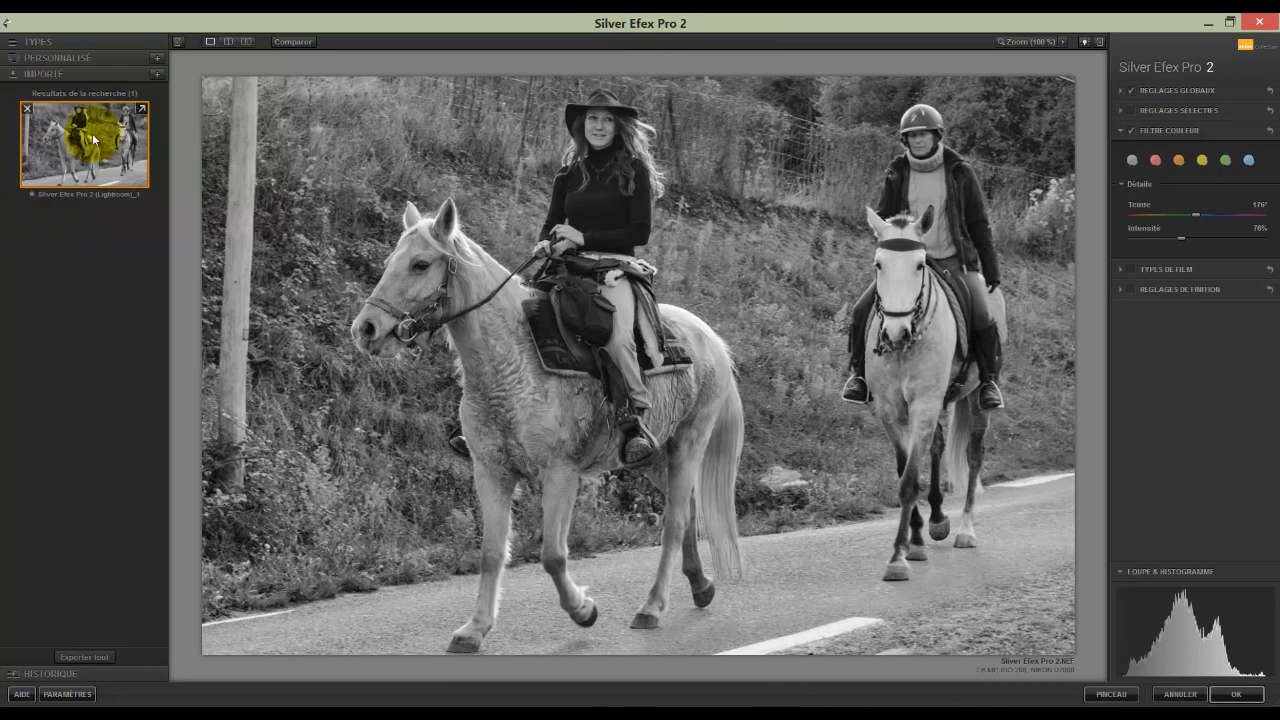
pyautogui.click(128, 57)
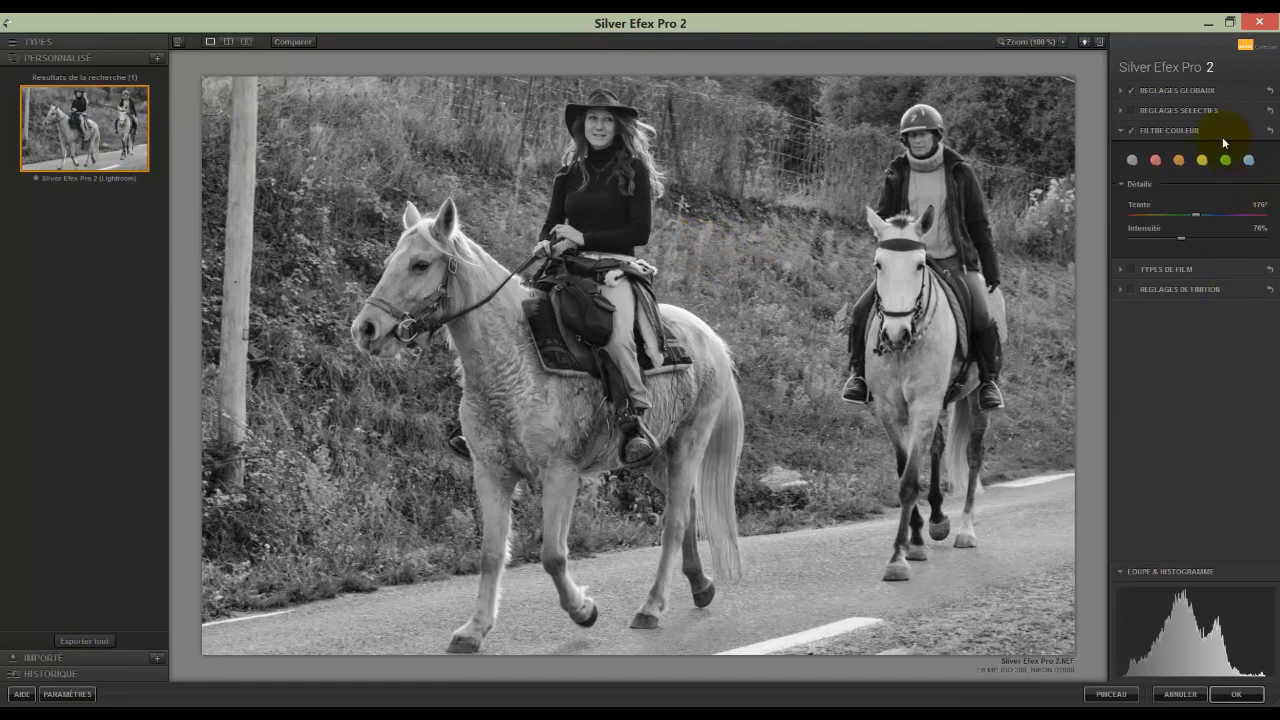
# Collapse the colour filter settings, then expand and enable the selective adjustments for control points.
pyautogui.click(1120, 131)
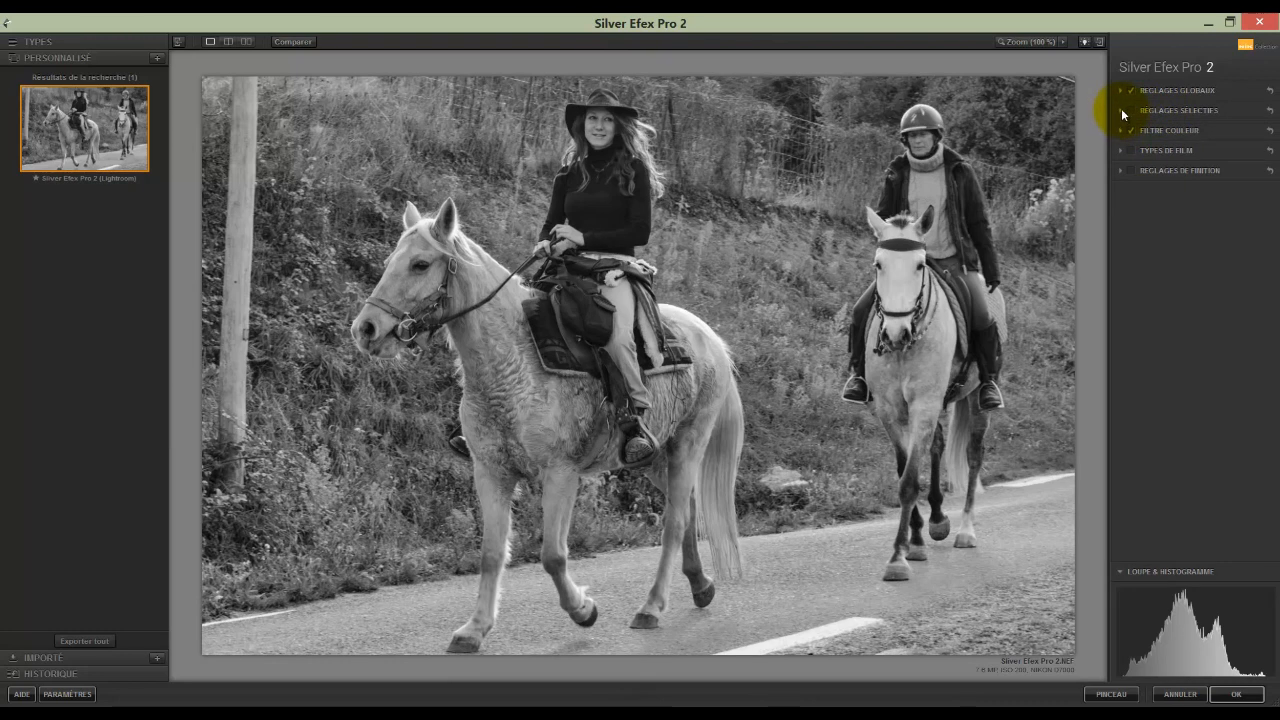
pyautogui.click(1121, 110)
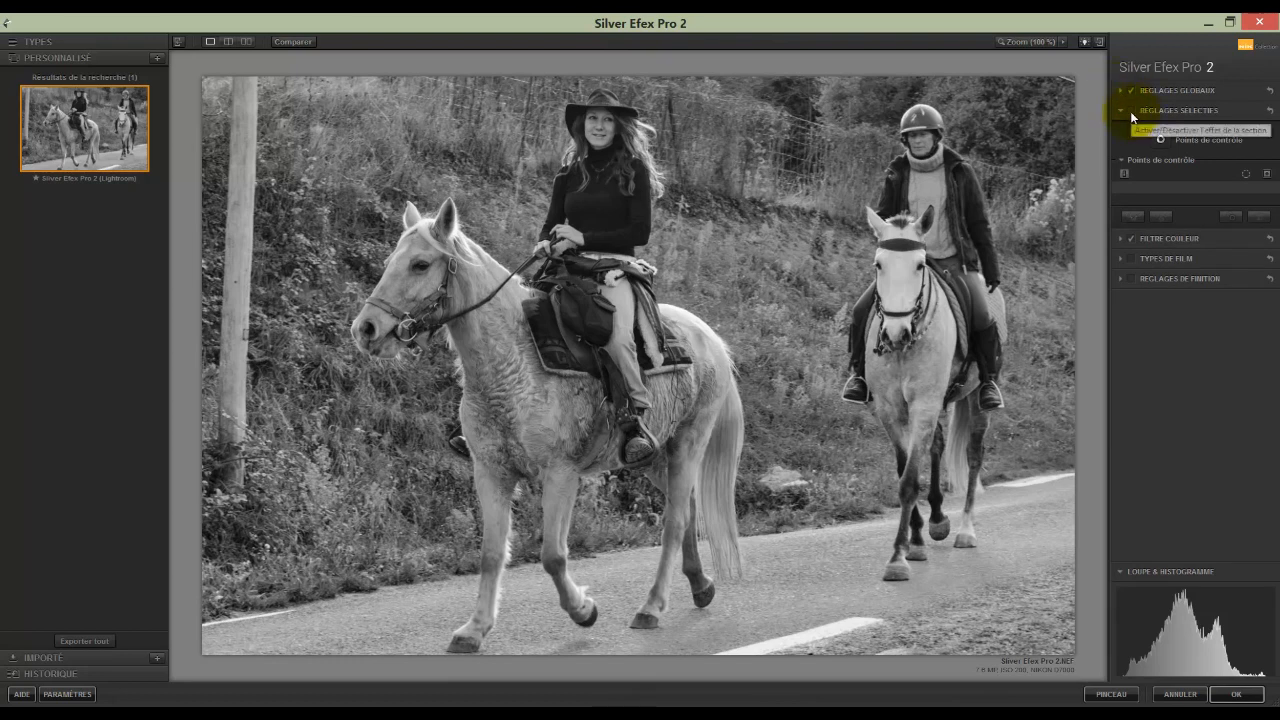
pyautogui.click(1130, 111)
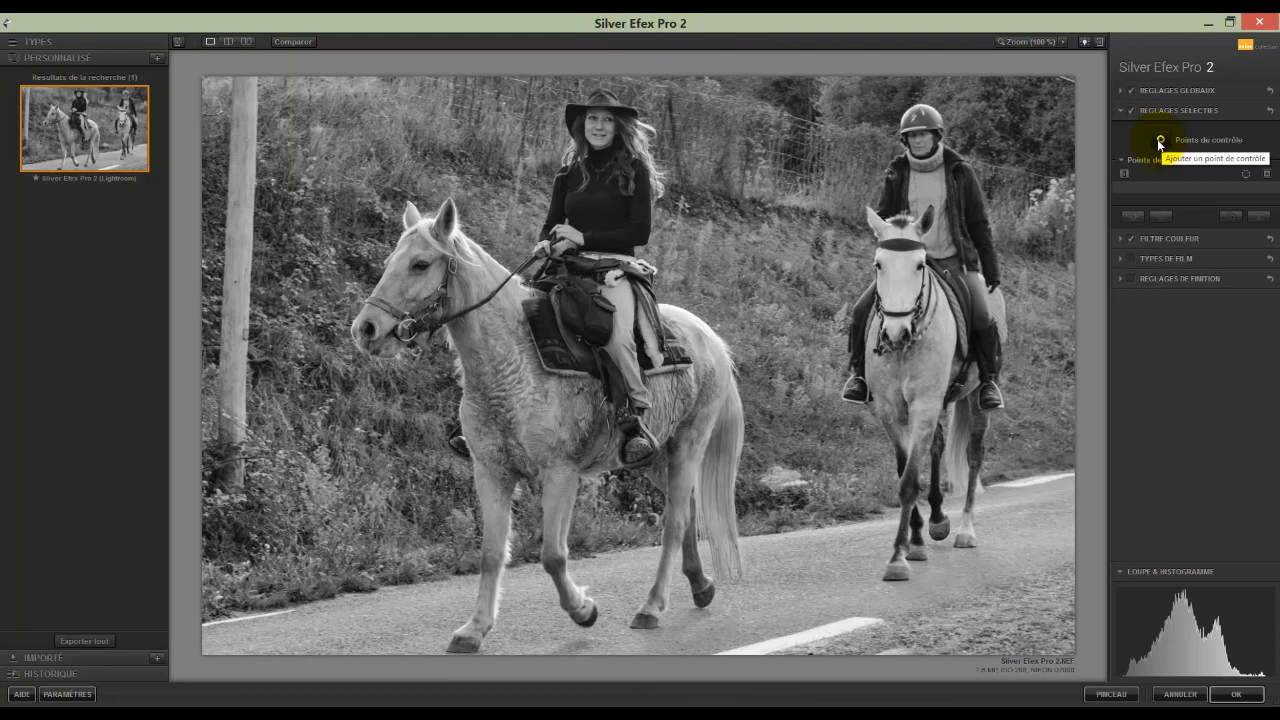
pyautogui.click(1160, 144)
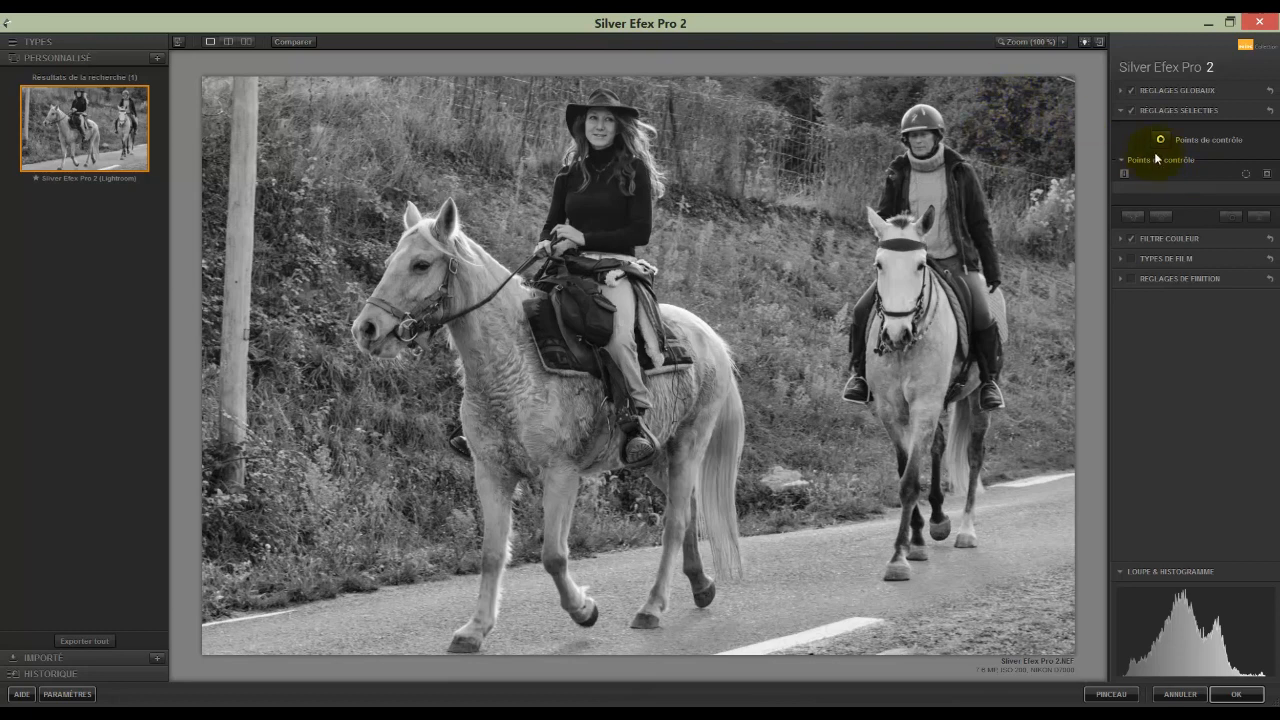
pyautogui.click(921, 167)
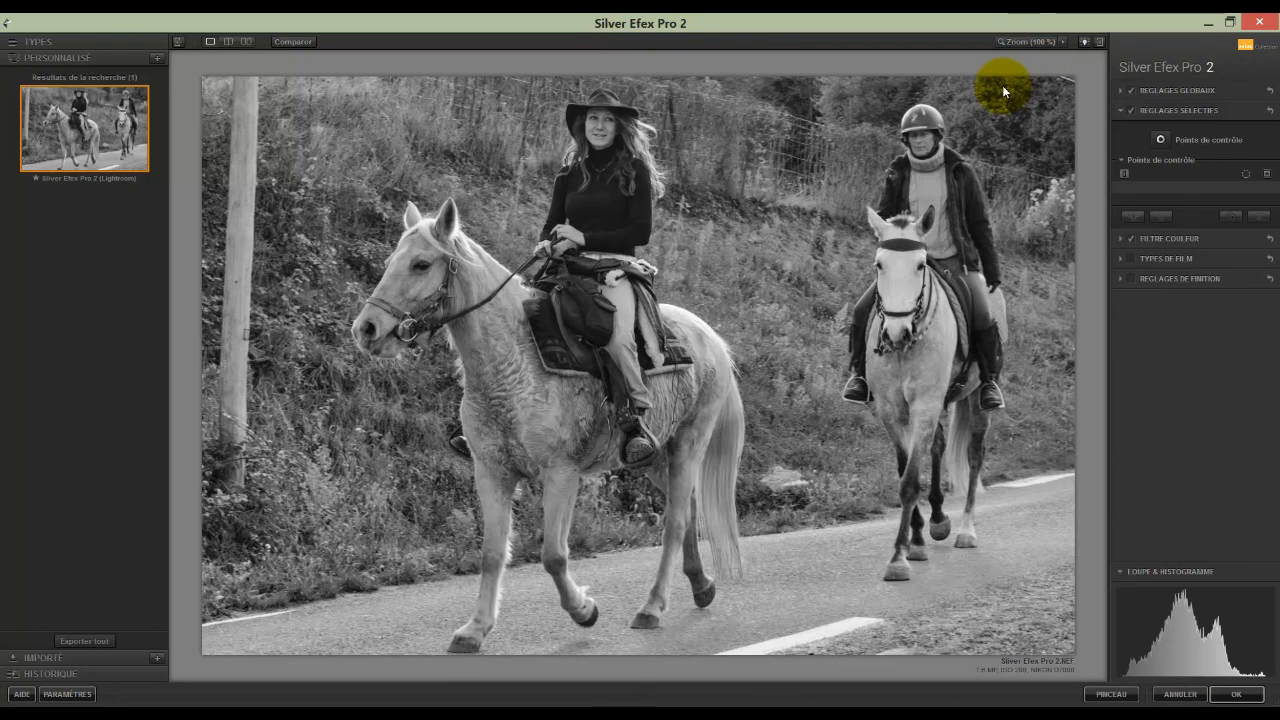
# Place a control point on the eye of the light horse in the foreground and reduce its size to 1%.
pyautogui.hotkey('ctrl', '+')
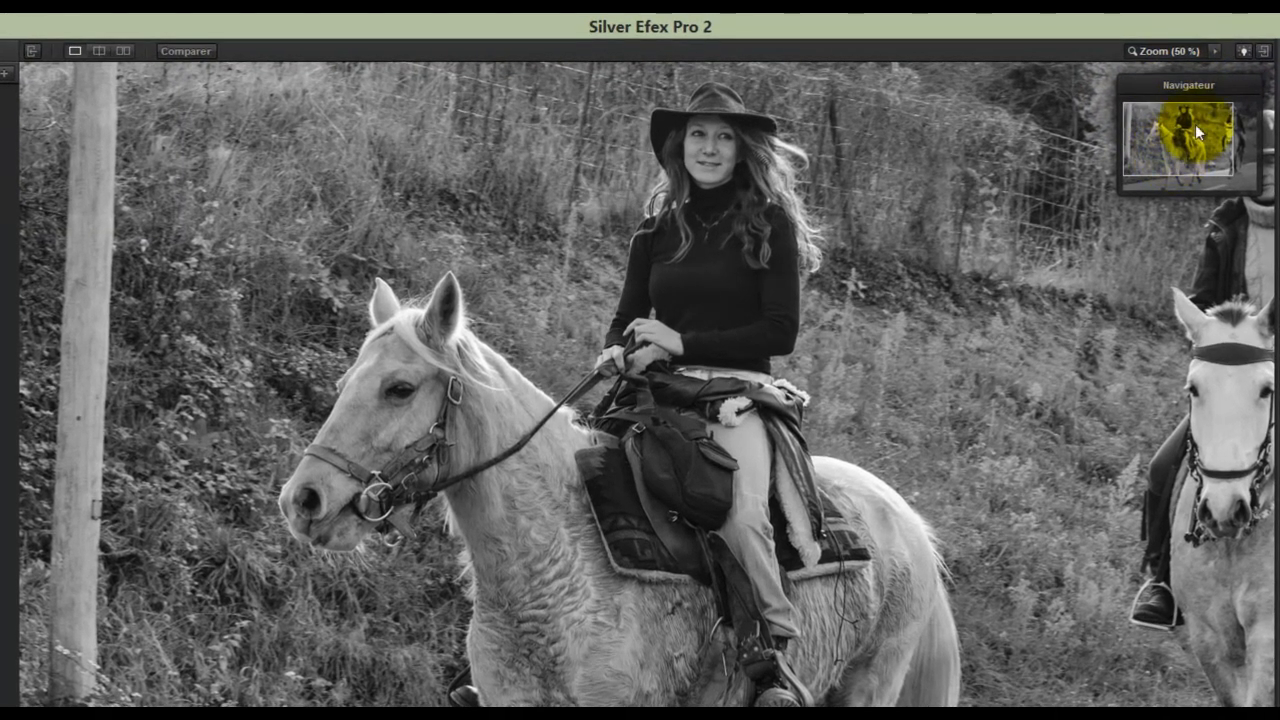
pyautogui.moveTo(1178, 150)
pyautogui.mouseDown()
pyautogui.moveTo(1192, 138)
pyautogui.moveTo(1142, 133)
pyautogui.moveTo(1207, 141)
pyautogui.moveTo(1185, 147)
pyautogui.mouseUp()
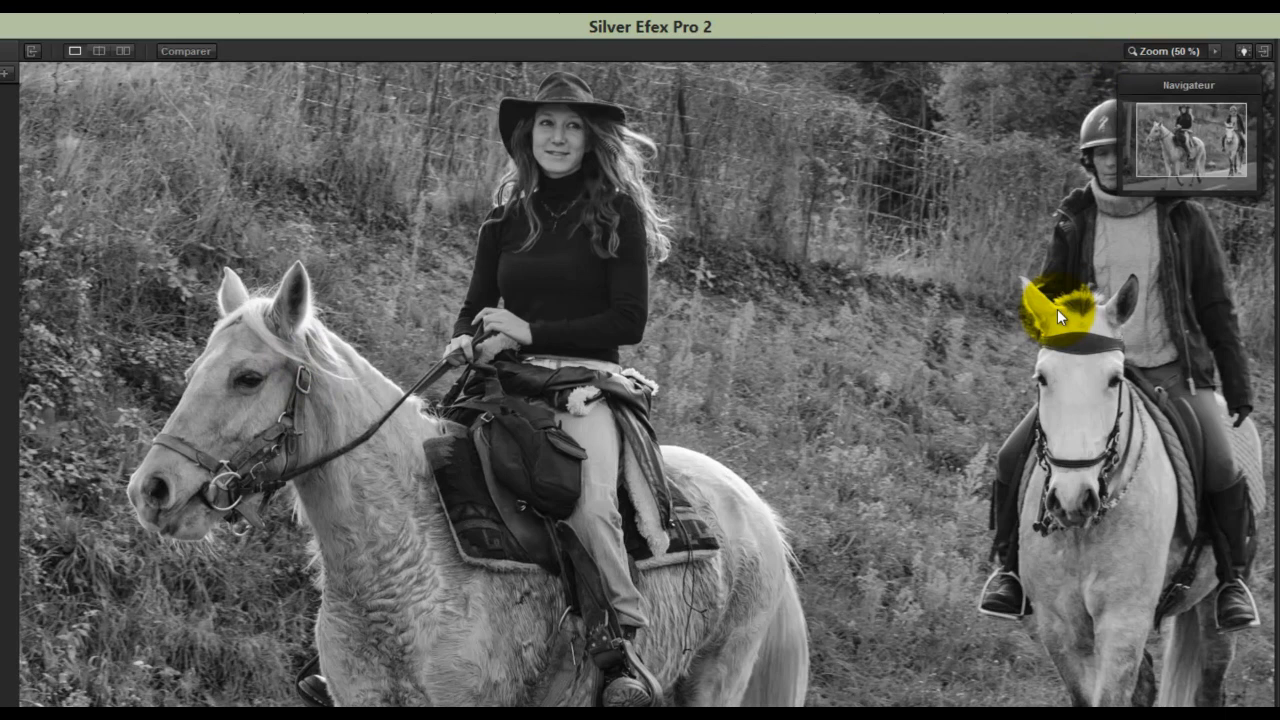
pyautogui.hotkey('ctrl', '+')
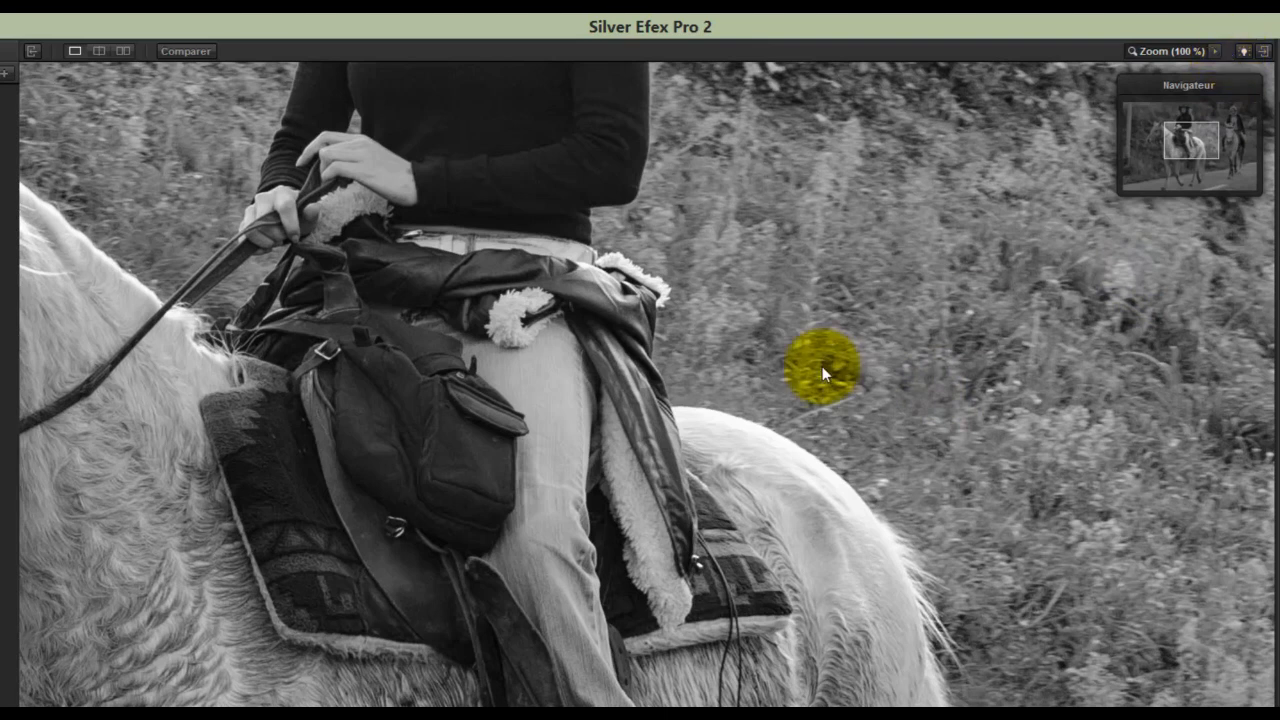
pyautogui.press('space')
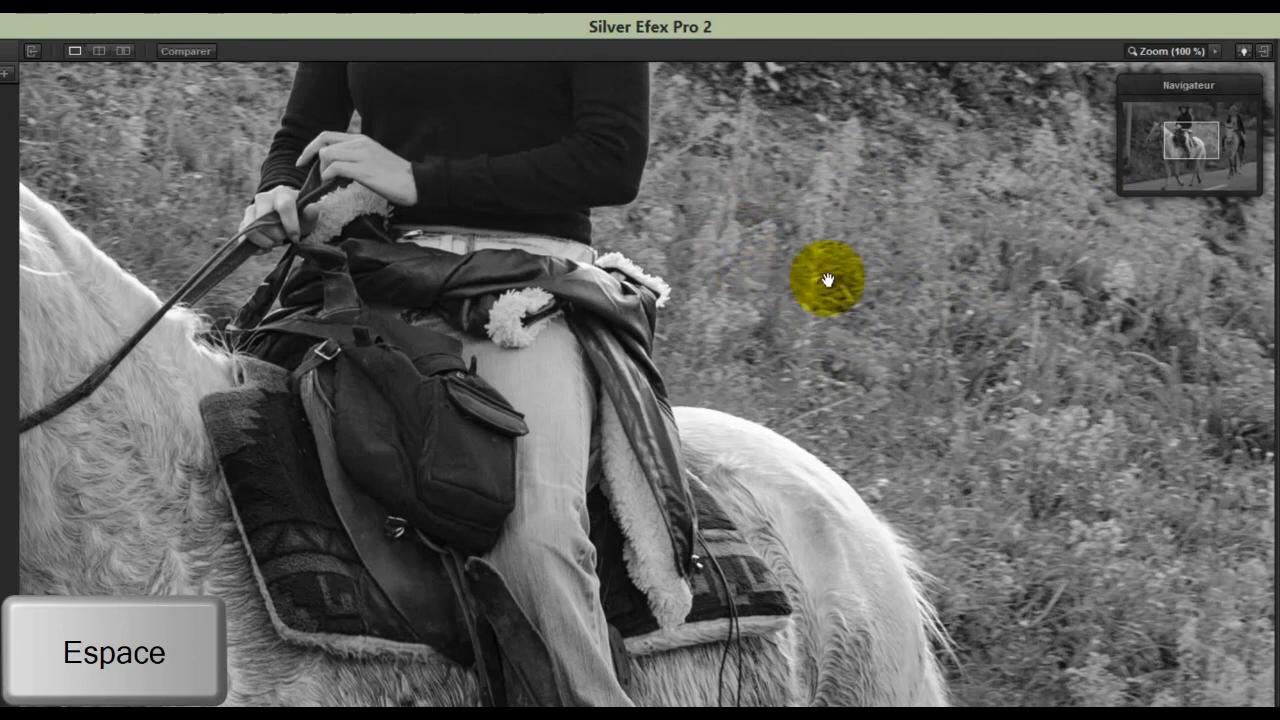
pyautogui.moveTo(729, 286); pyautogui.dragTo(1214, 274)
pyautogui.moveTo(557, 300); pyautogui.dragTo(873, 552)
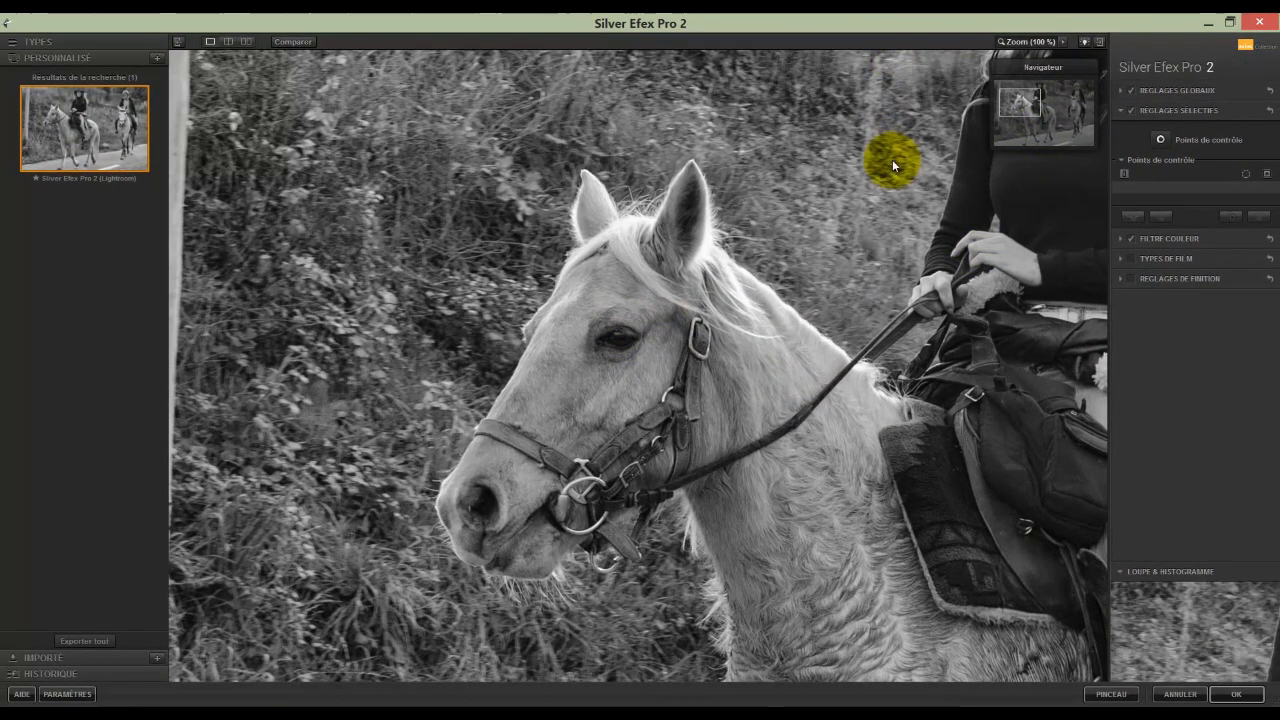
pyautogui.moveTo(1019, 104)
pyautogui.mouseDown()
pyautogui.moveTo(1059, 117)
pyautogui.moveTo(1046, 97)
pyautogui.moveTo(1016, 107)
pyautogui.mouseUp()
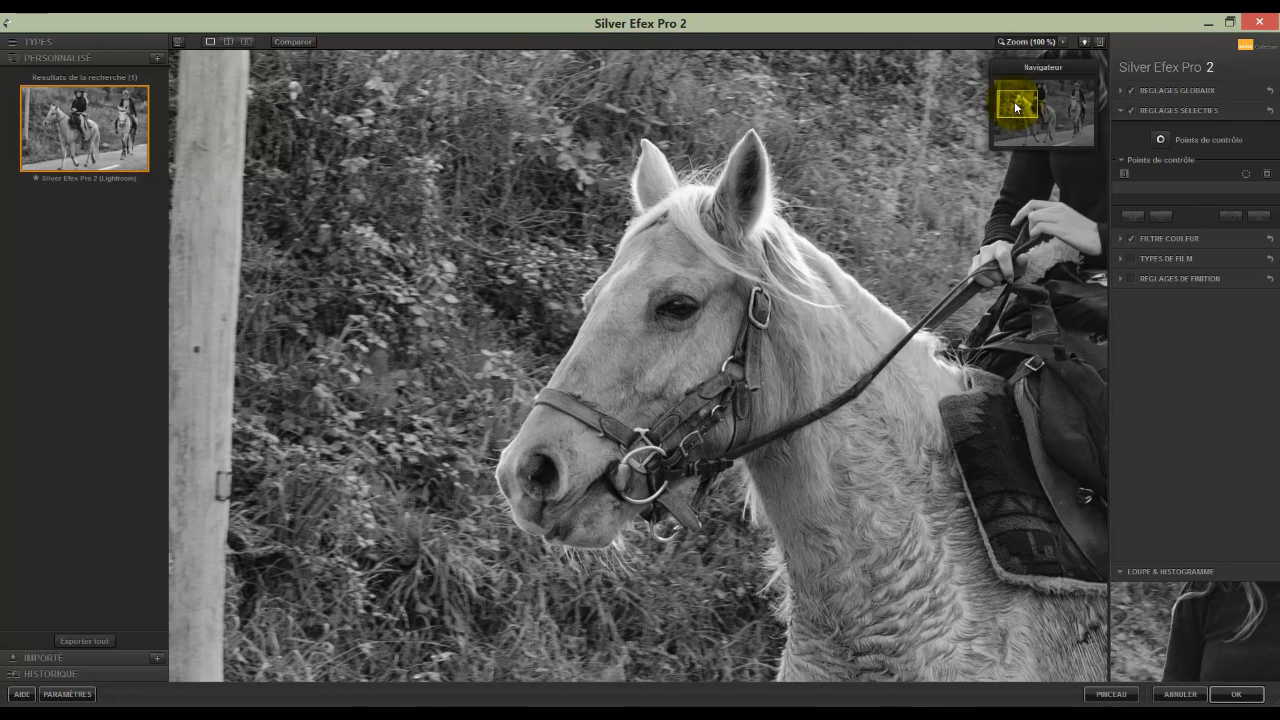
pyautogui.moveTo(1016, 107); pyautogui.dragTo(1021, 106)
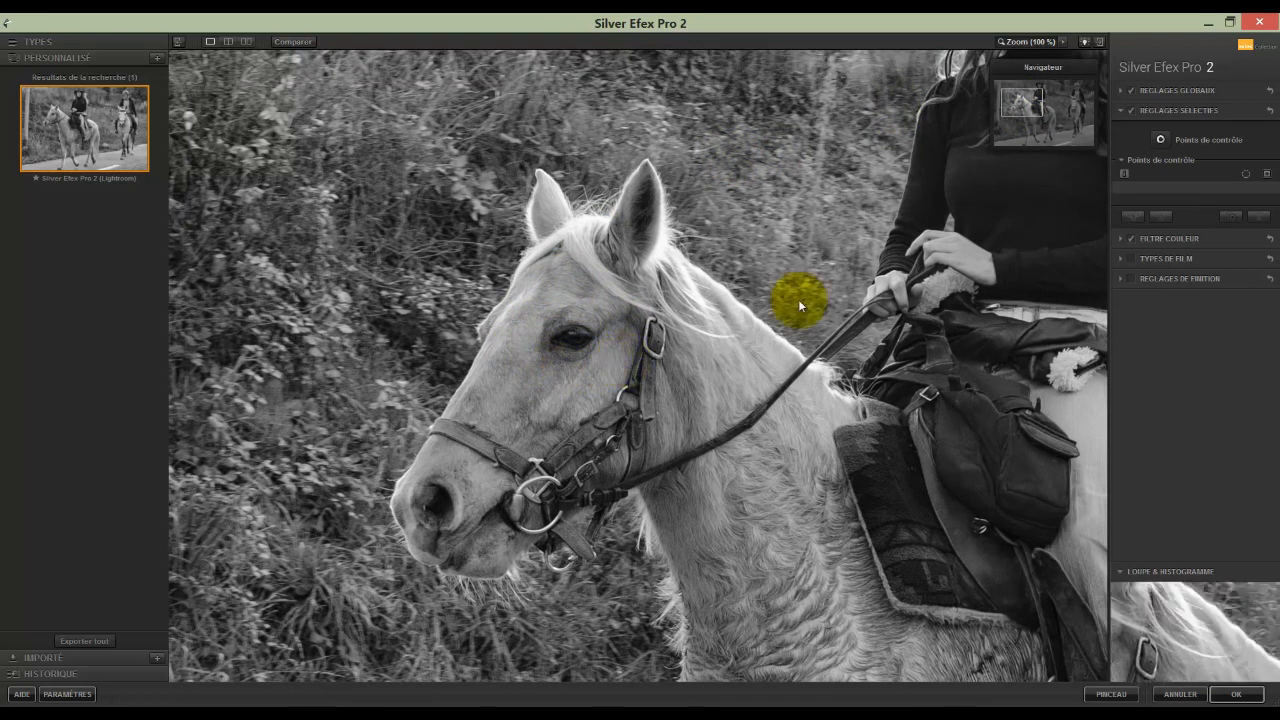
pyautogui.click(1163, 142)
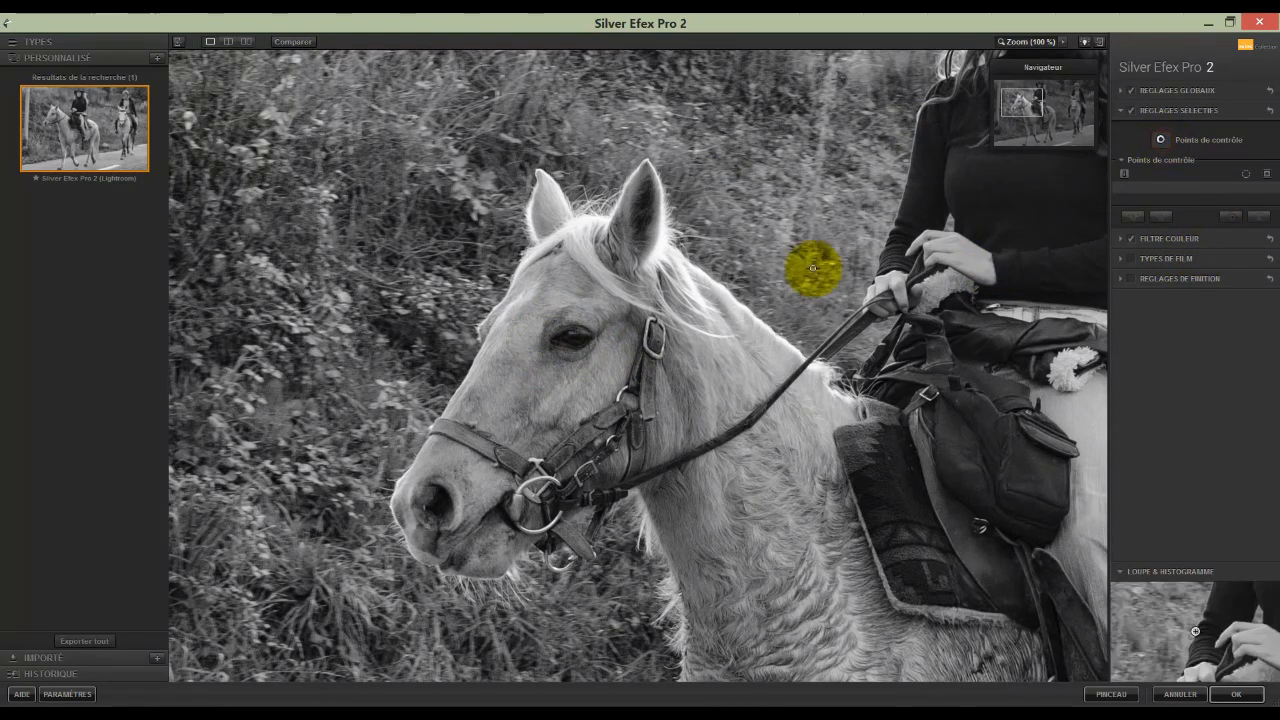
pyautogui.click(574, 338)
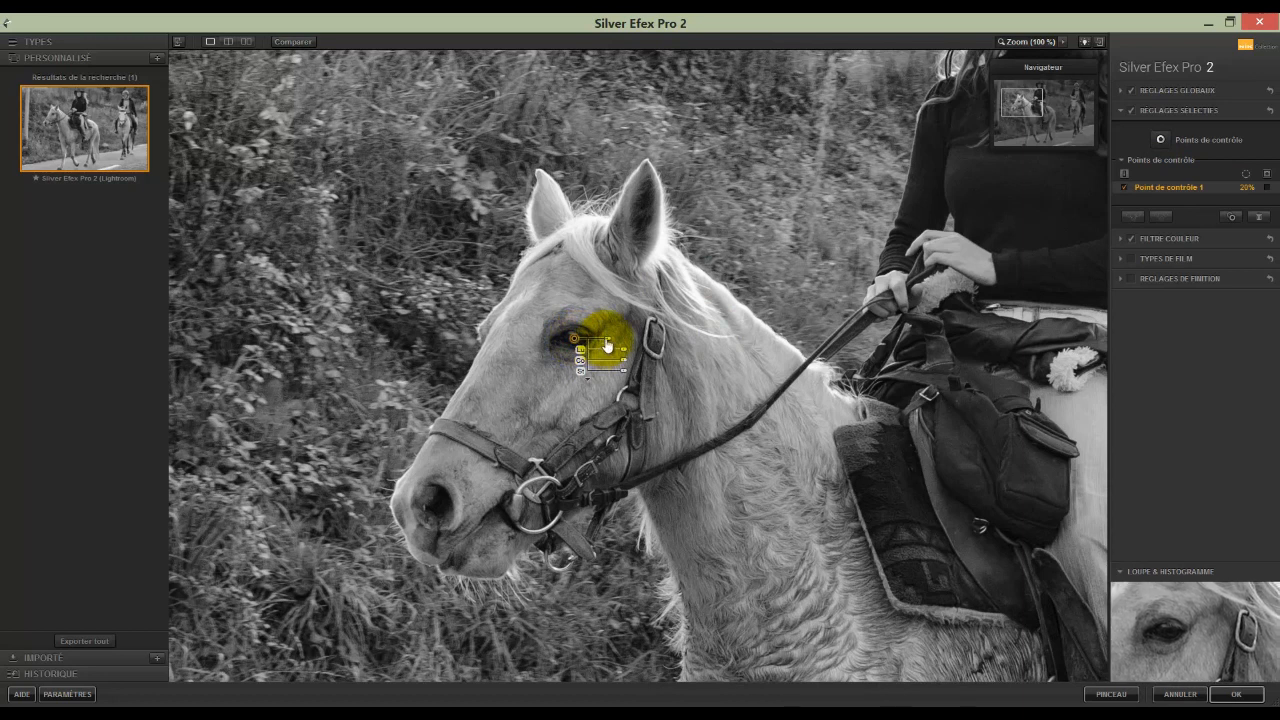
pyautogui.moveTo(607, 345); pyautogui.dragTo(598, 347)
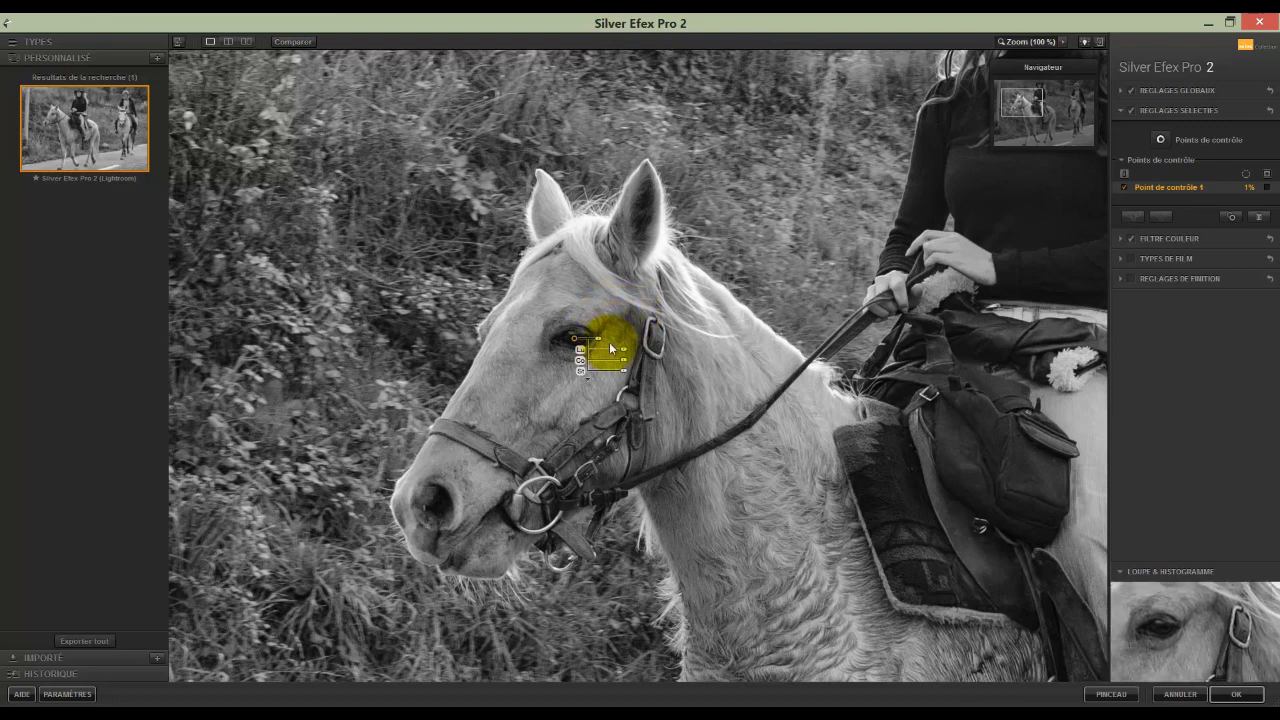
# Try raising the eye control point's brightness up to 100%, and bring it back to neutral.
pyautogui.moveTo(623, 354); pyautogui.dragTo(665, 353)
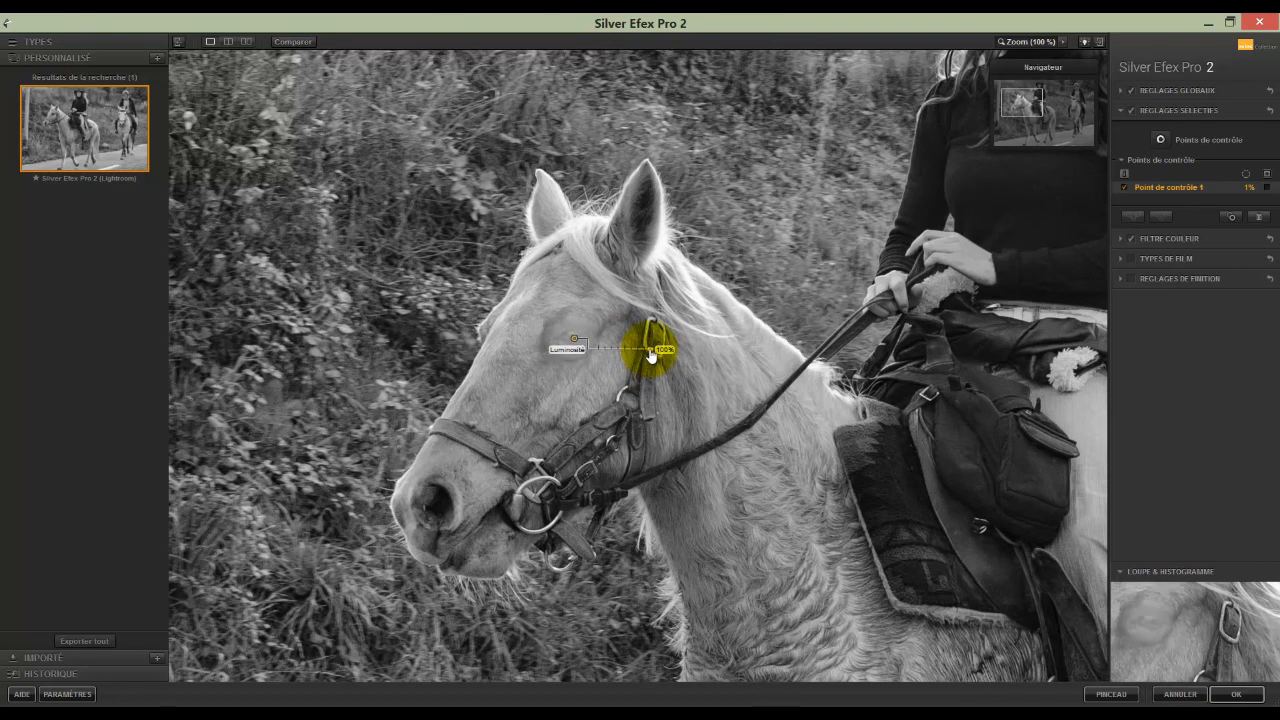
pyautogui.moveTo(642, 354); pyautogui.dragTo(621, 355)
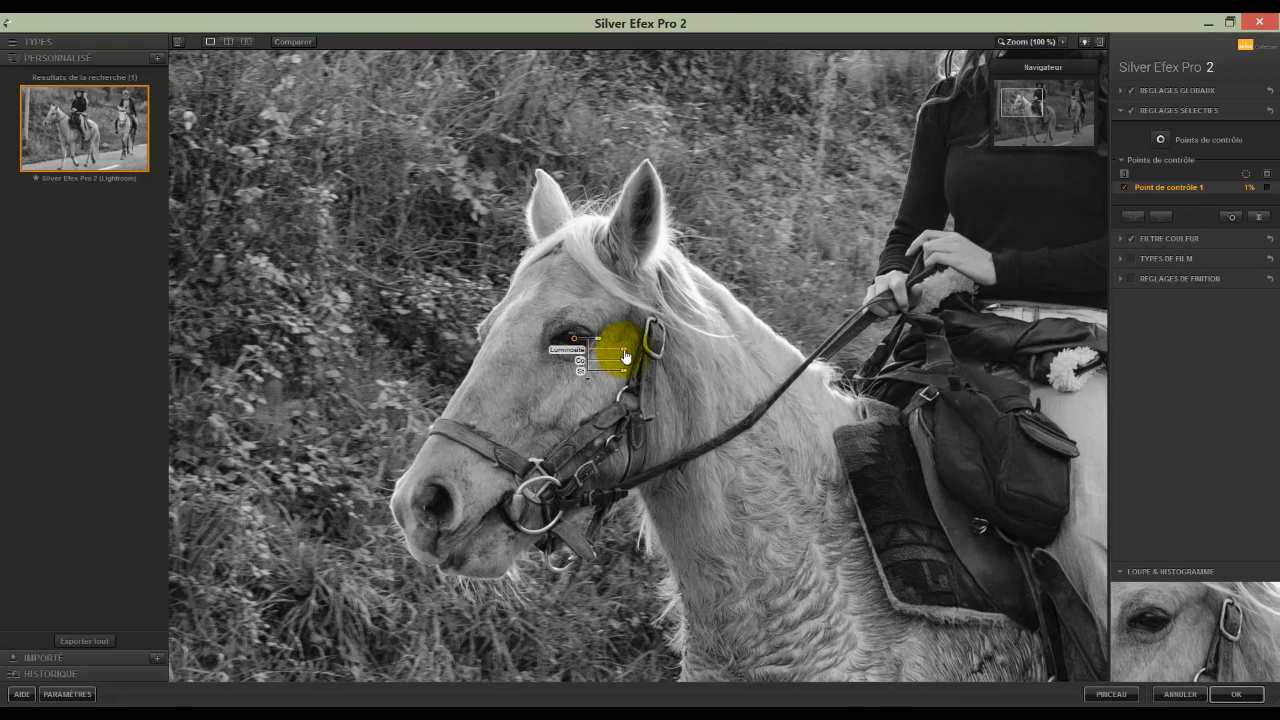
pyautogui.moveTo(626, 355); pyautogui.dragTo(646, 356)
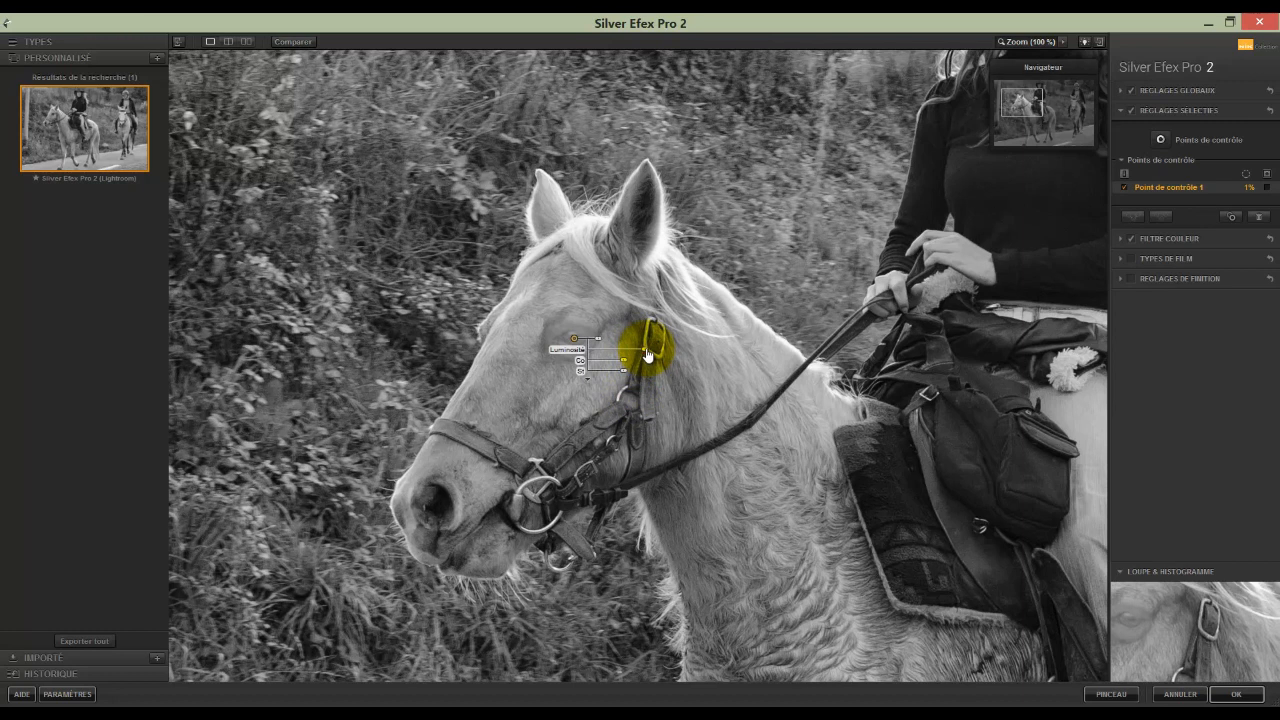
pyautogui.moveTo(647, 356); pyautogui.dragTo(622, 352)
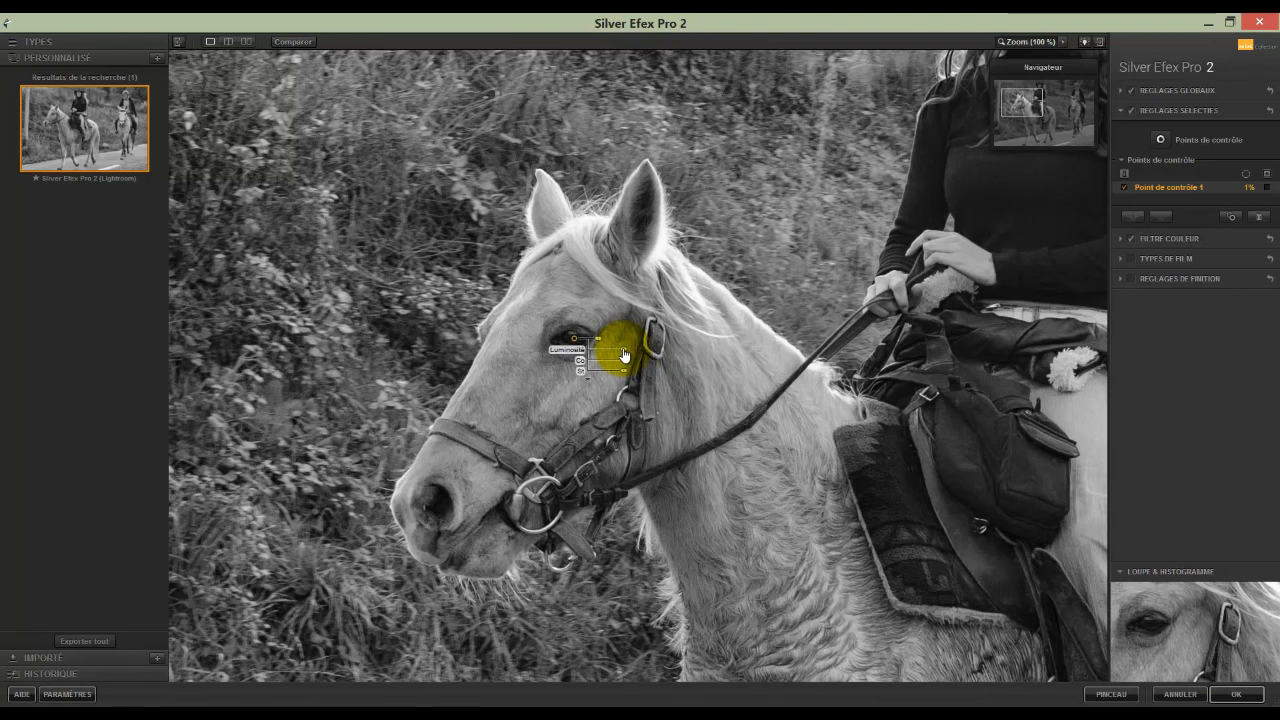
# Increase the contrast of the control point on the horse's eye.
pyautogui.moveTo(624, 361)
pyautogui.mouseDown()
pyautogui.moveTo(600, 368)
pyautogui.moveTo(640, 373)
pyautogui.mouseUp()
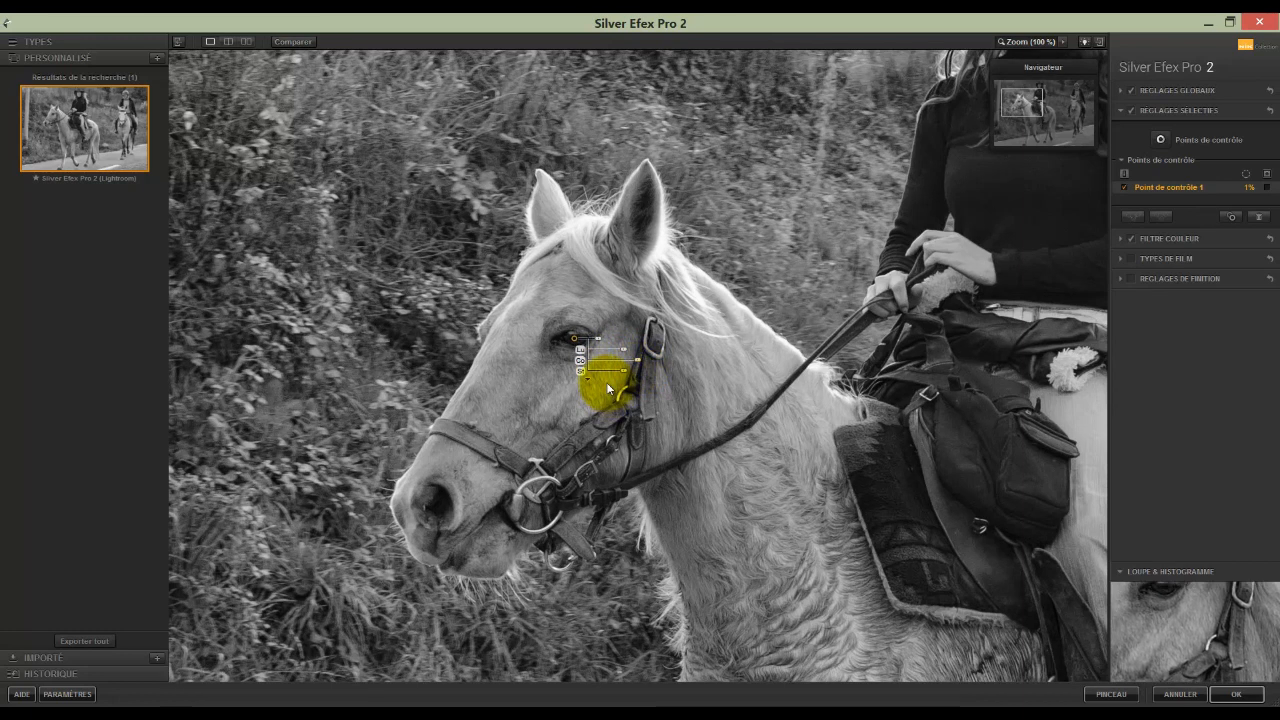
# Increase the structure of the horse's eye control point and lower its black amplification and fine structure.
pyautogui.moveTo(624, 372)
pyautogui.mouseDown()
pyautogui.moveTo(648, 375)
pyautogui.moveTo(605, 378)
pyautogui.moveTo(641, 374)
pyautogui.mouseUp()
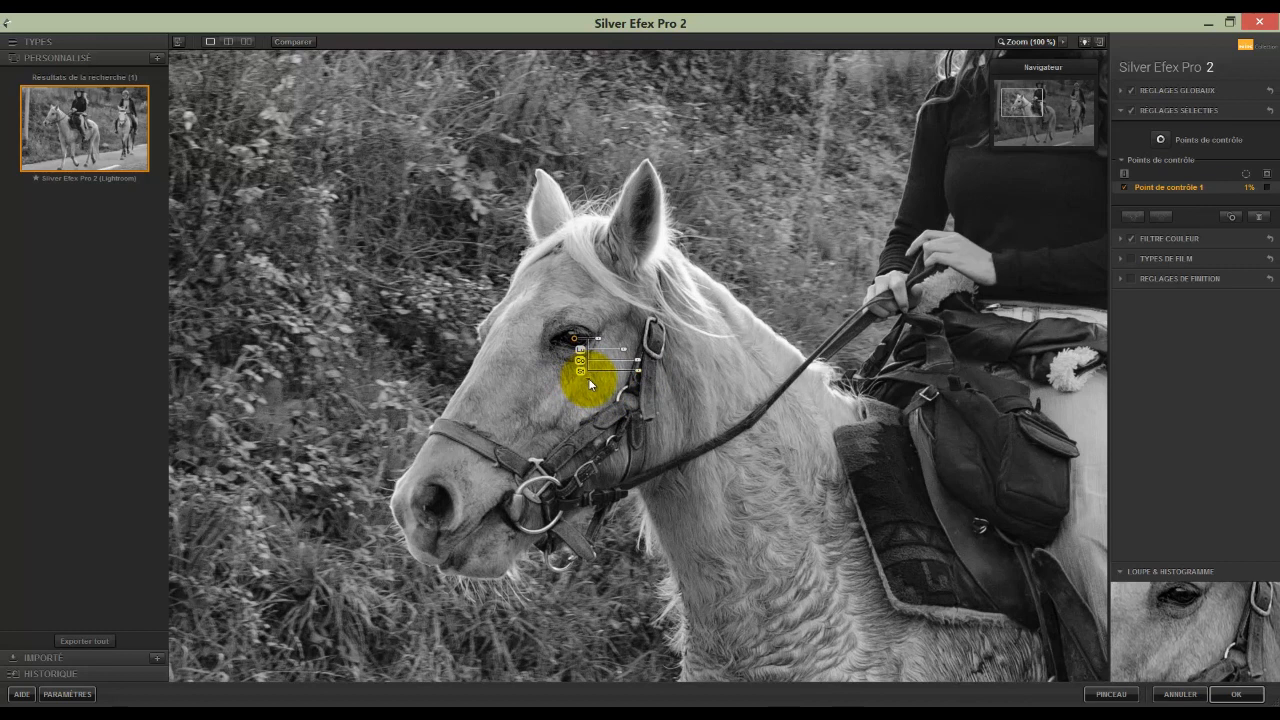
pyautogui.click(587, 380)
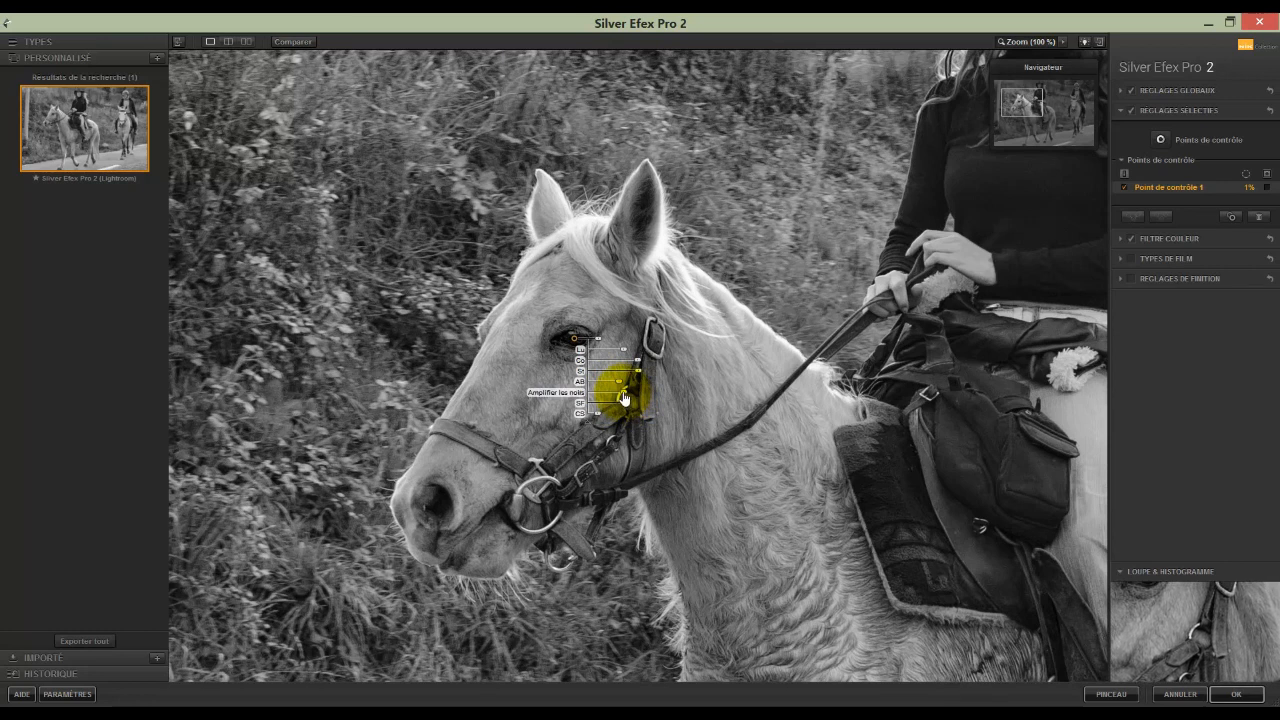
pyautogui.moveTo(623, 398); pyautogui.dragTo(573, 392)
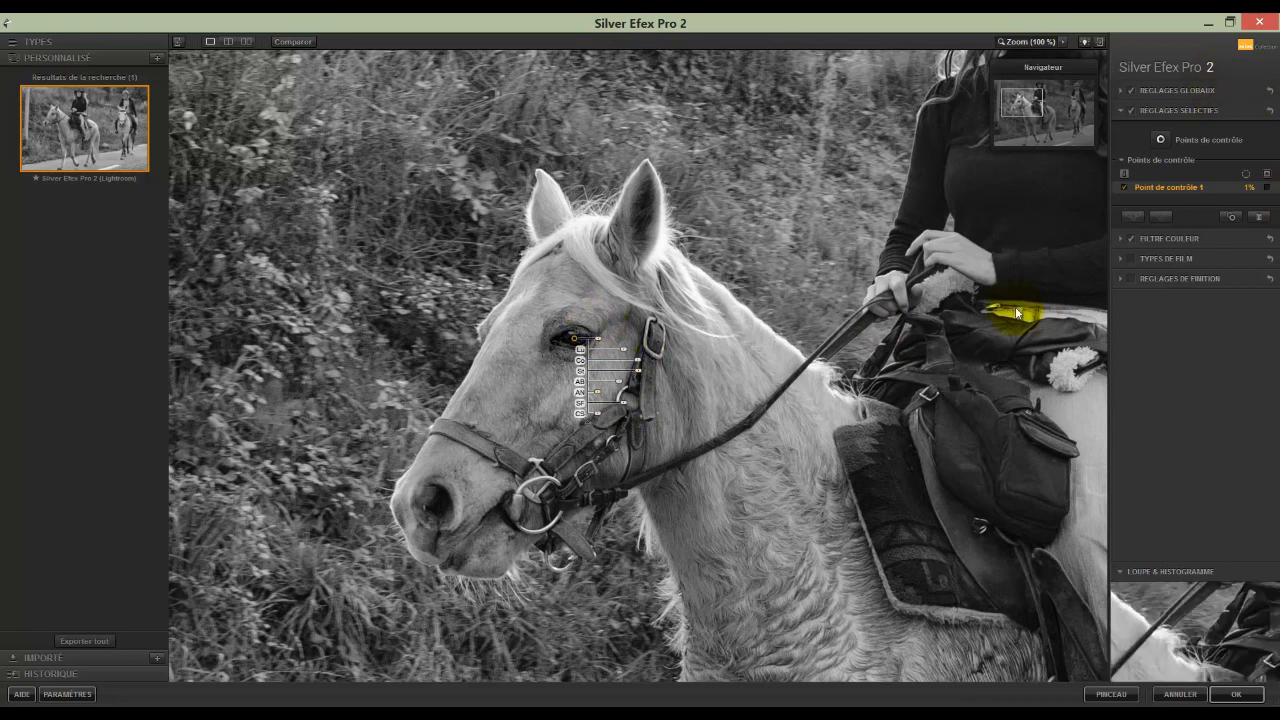
pyautogui.moveTo(616, 402)
pyautogui.mouseDown()
pyautogui.moveTo(645, 407)
pyautogui.moveTo(600, 415)
pyautogui.mouseUp()
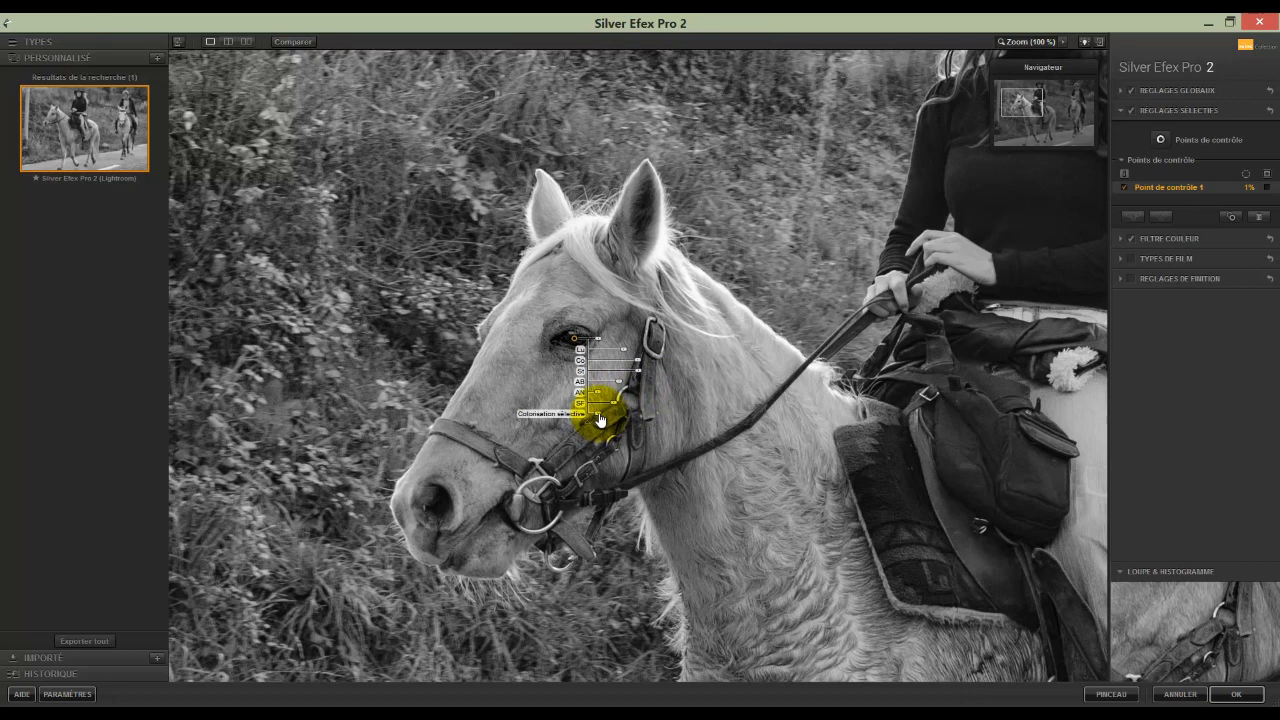
# Try the selective colourisation of the horse's eye control point at its maximum, and reduce it to a moderate level.
pyautogui.moveTo(600, 420); pyautogui.dragTo(650, 423)
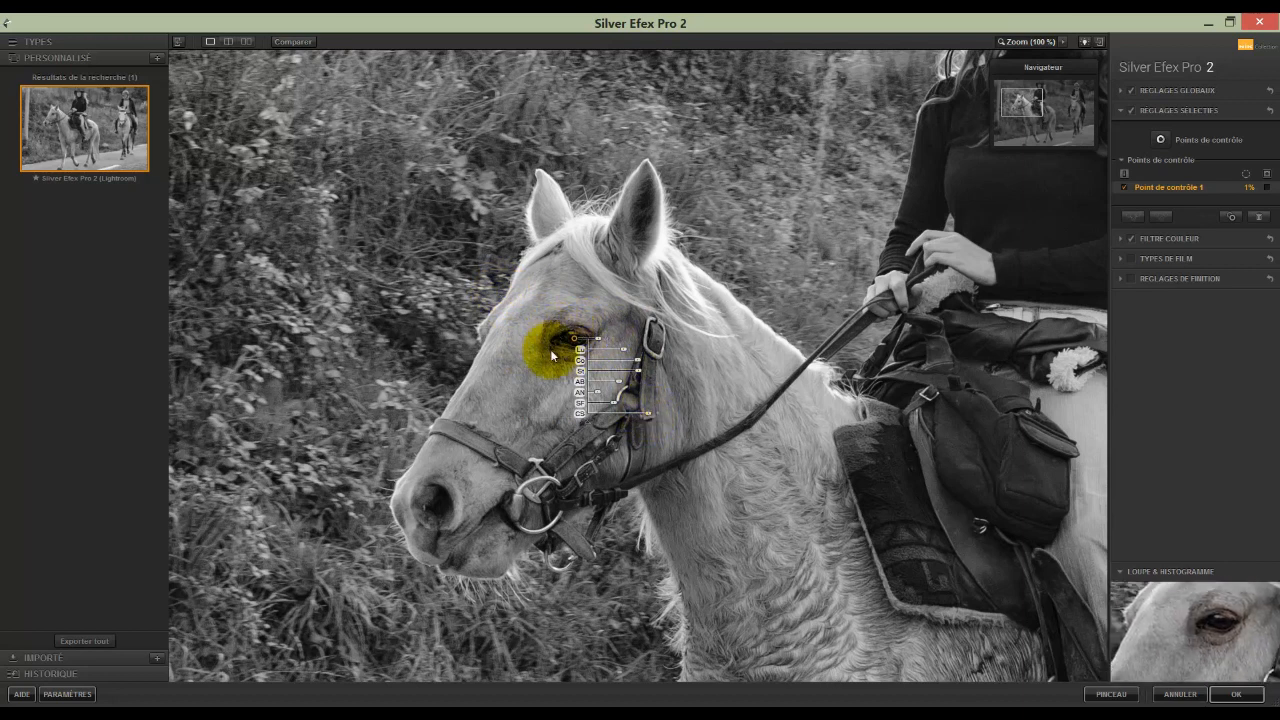
pyautogui.moveTo(654, 415); pyautogui.dragTo(618, 422)
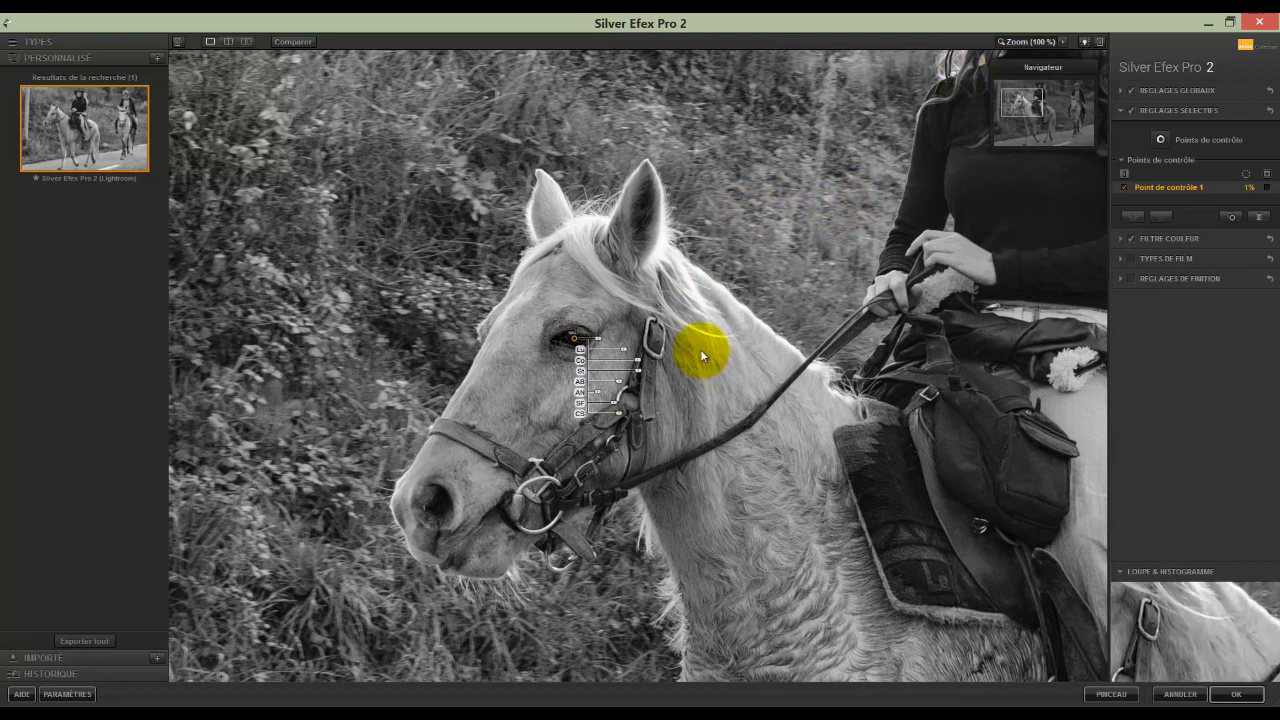
# Place a second control point on the face of the woman with the hat and raise its selective colourisation to the maximum.
pyautogui.press('space')
pyautogui.moveTo(866, 171); pyautogui.dragTo(552, 403)
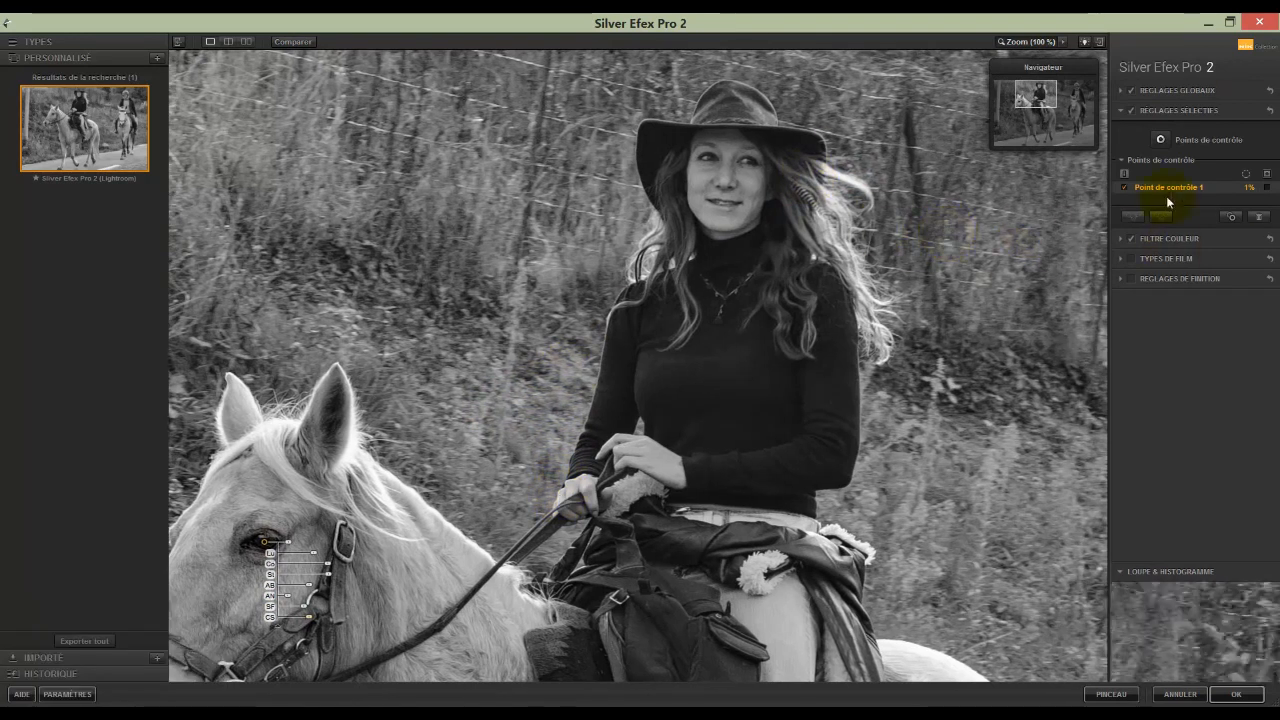
pyautogui.click(1160, 140)
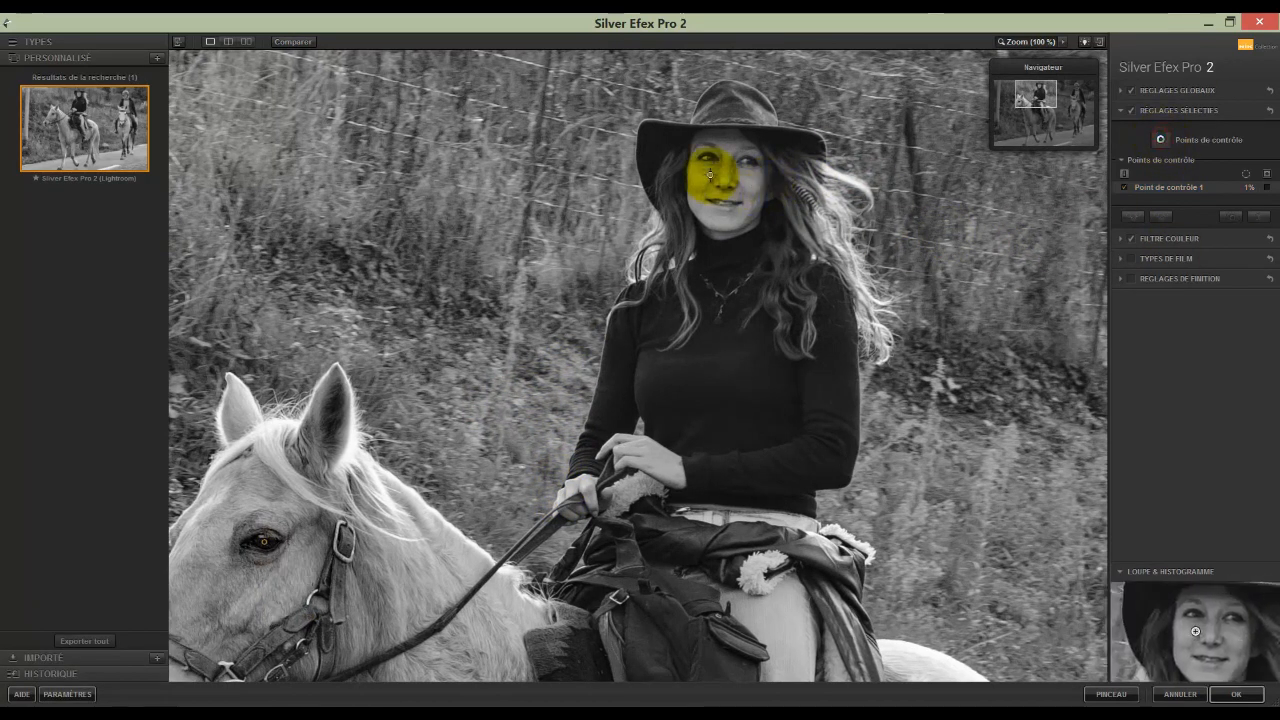
pyautogui.click(730, 178)
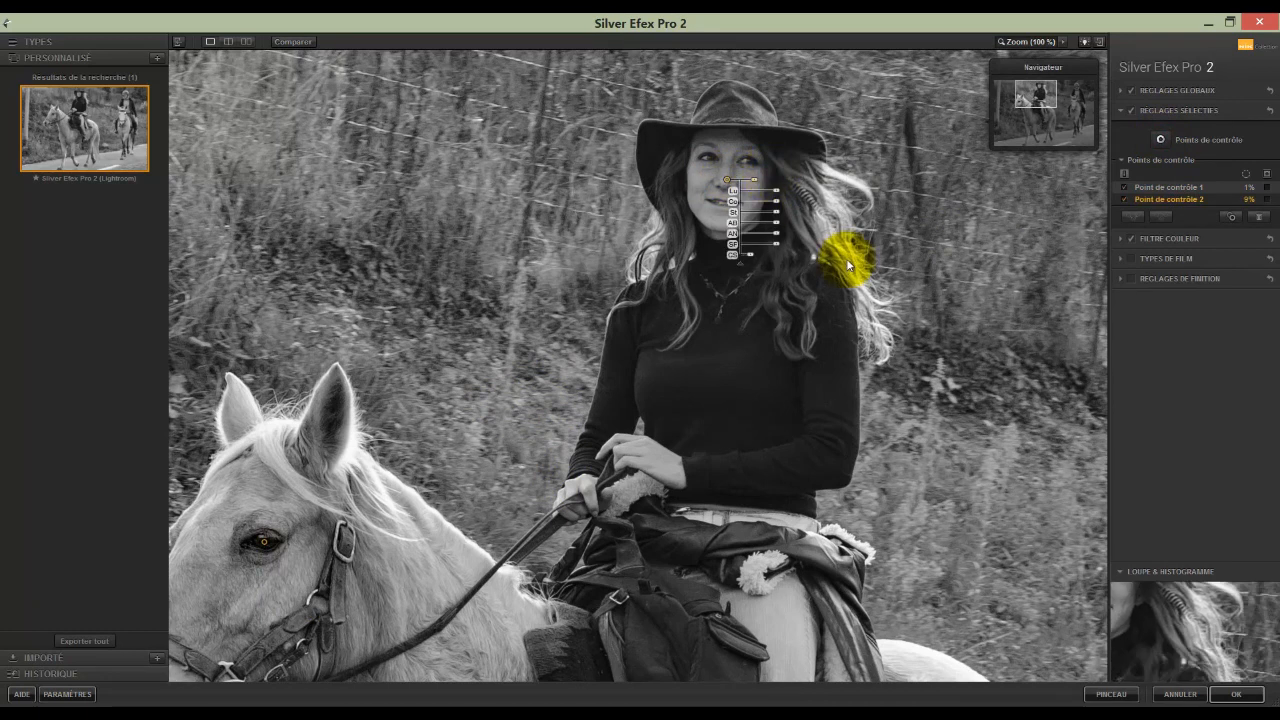
pyautogui.moveTo(749, 260); pyautogui.dragTo(800, 260)
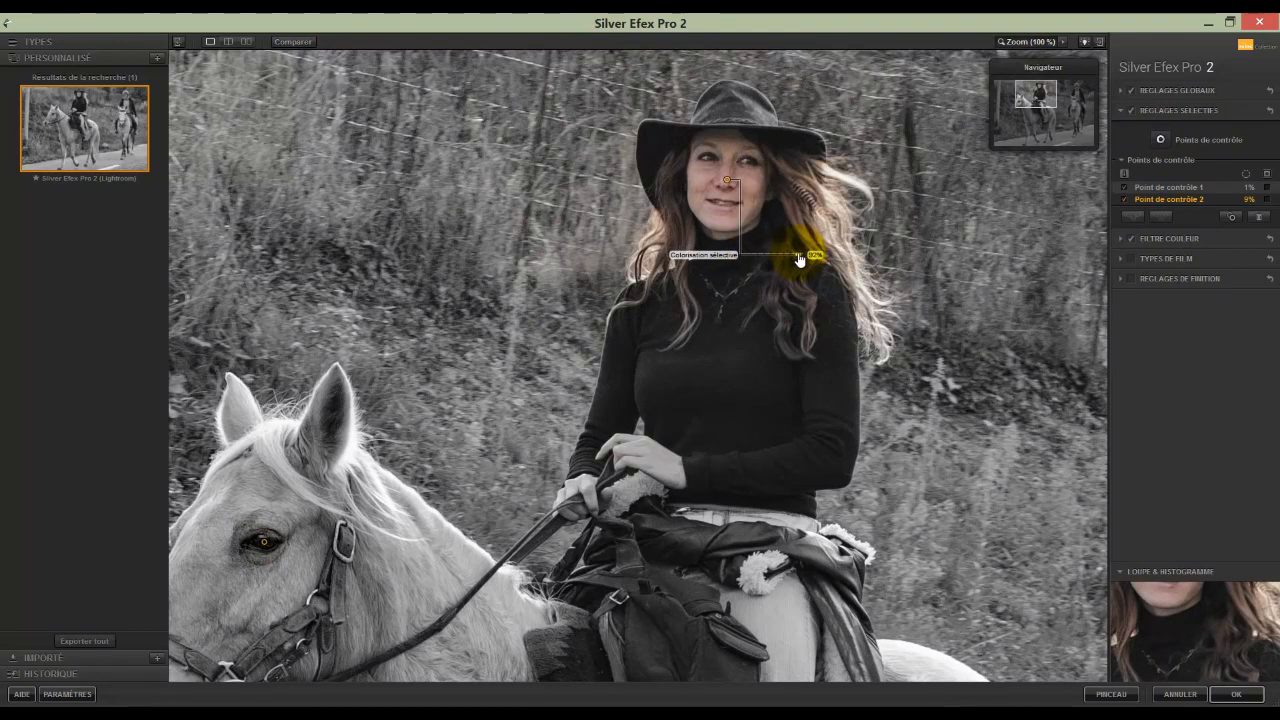
pyautogui.moveTo(800, 260); pyautogui.dragTo(805, 263)
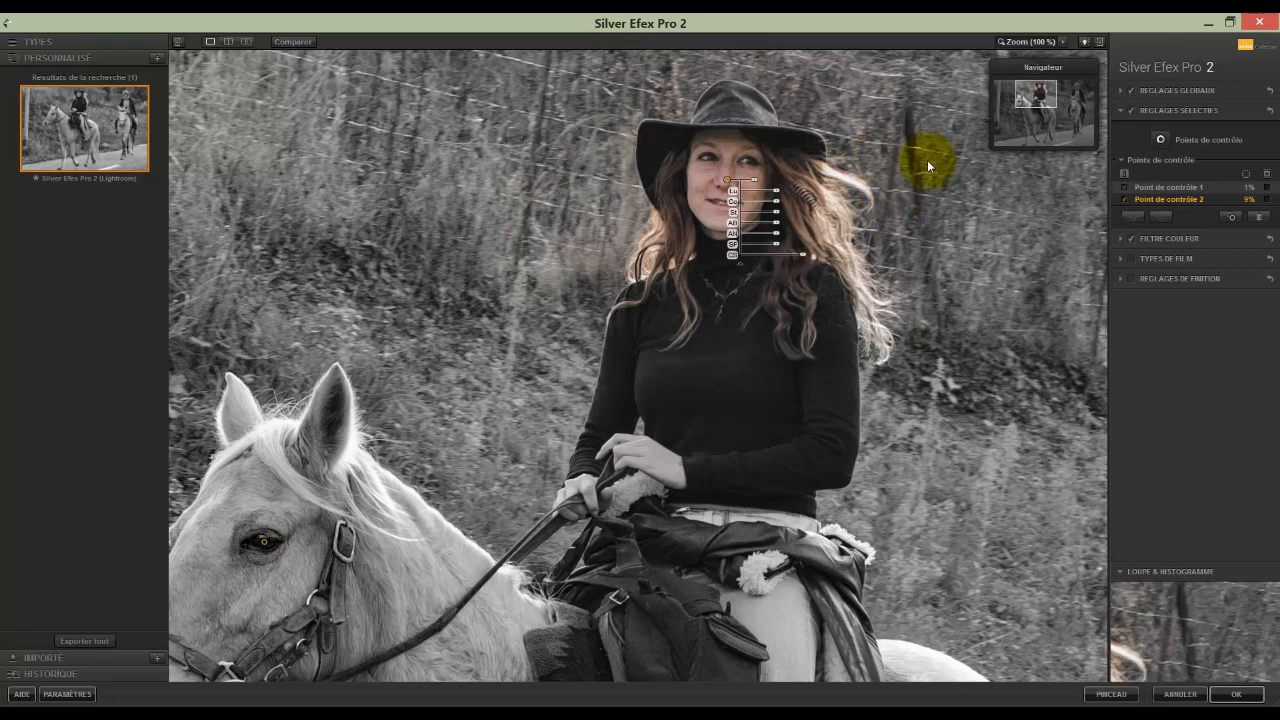
# Display the selection masks of both control points to examine their areas of effect, and hide them again.
pyautogui.click(1267, 175)
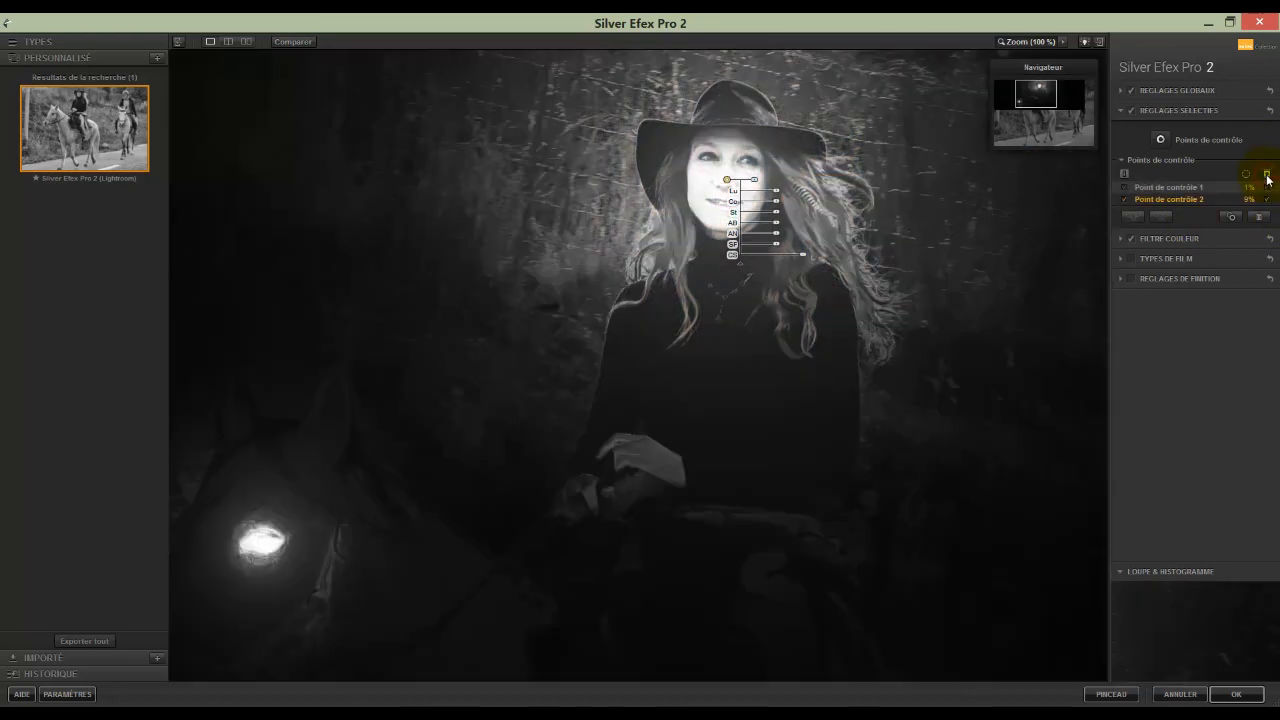
pyautogui.click(1267, 175)
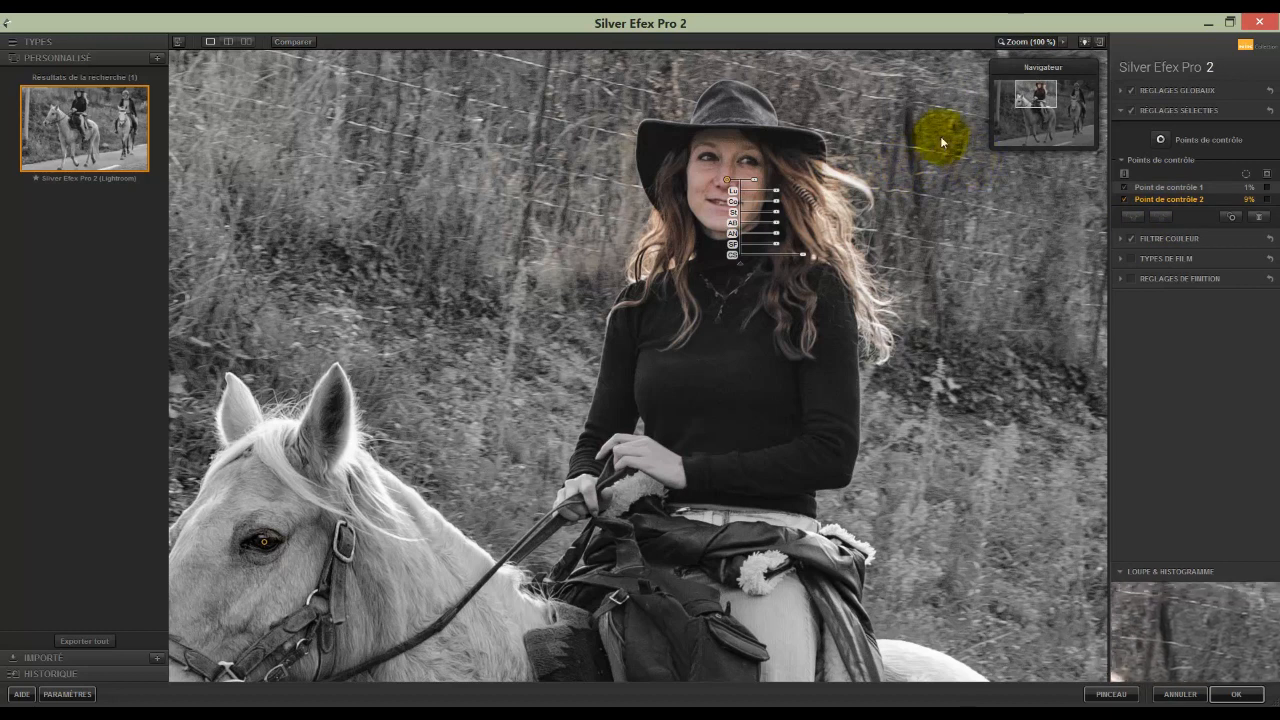
# Delete both control points, and disable and collapse the selective adjustments.
pyautogui.click(1019, 42)
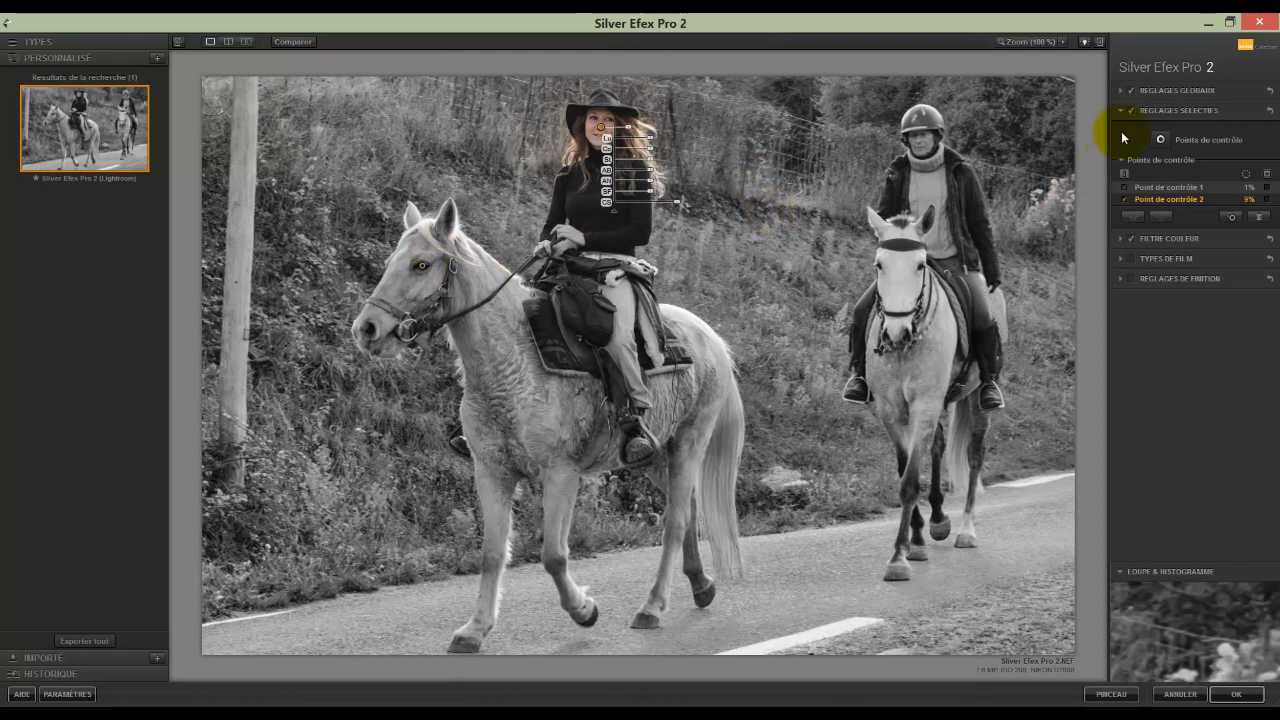
pyautogui.keyDown('ctrl'); pyautogui.click(1154, 188); pyautogui.keyUp('ctrl')
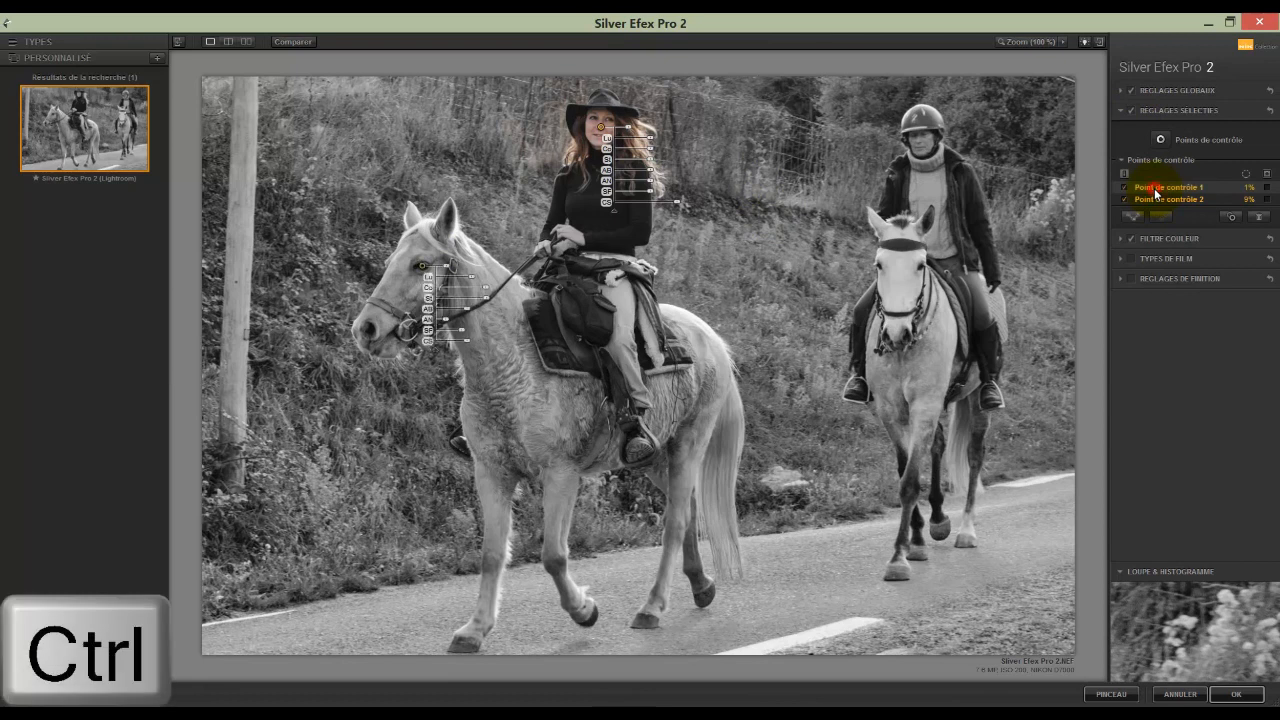
pyautogui.click(1259, 220)
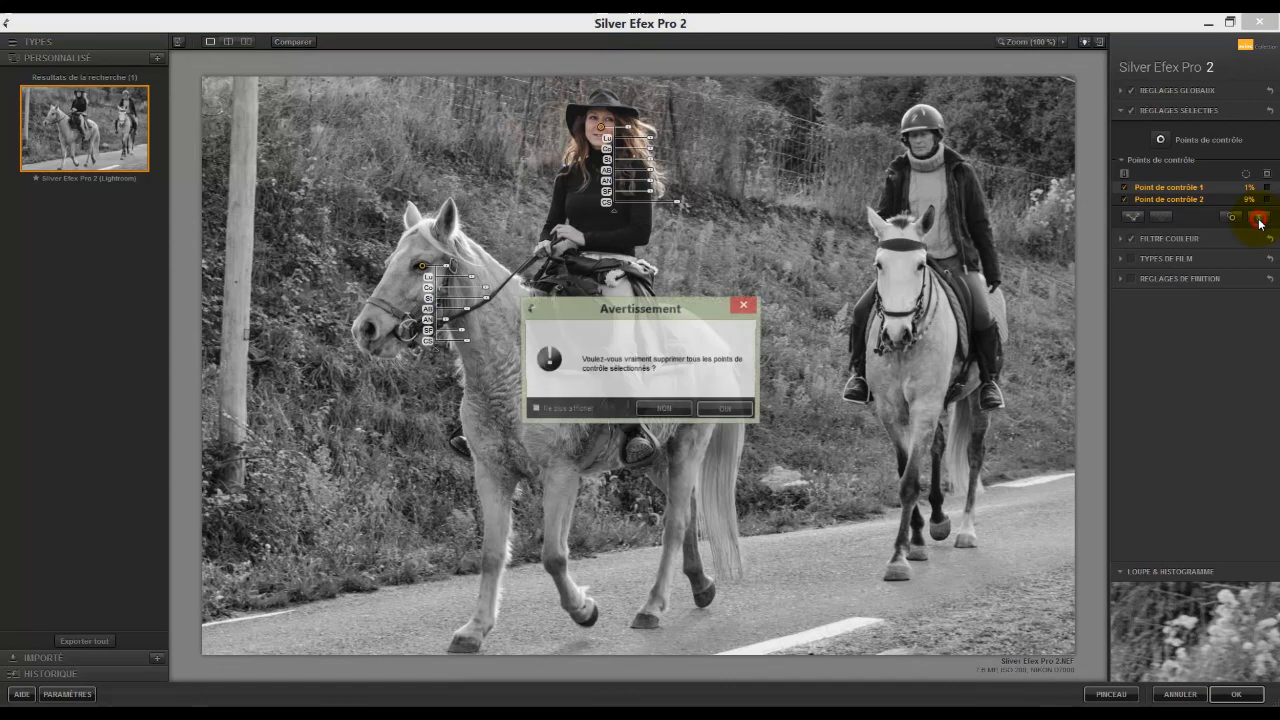
pyautogui.click(730, 411)
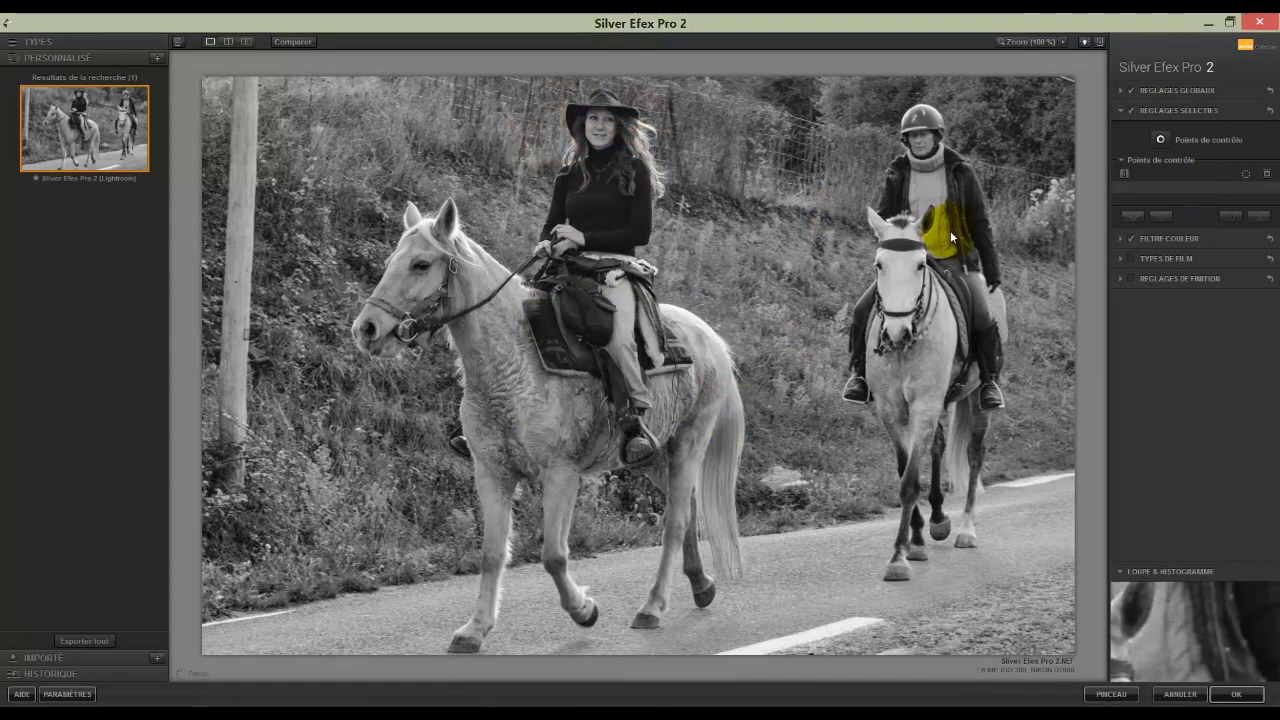
pyautogui.click(1130, 109)
pyautogui.click(1120, 111)
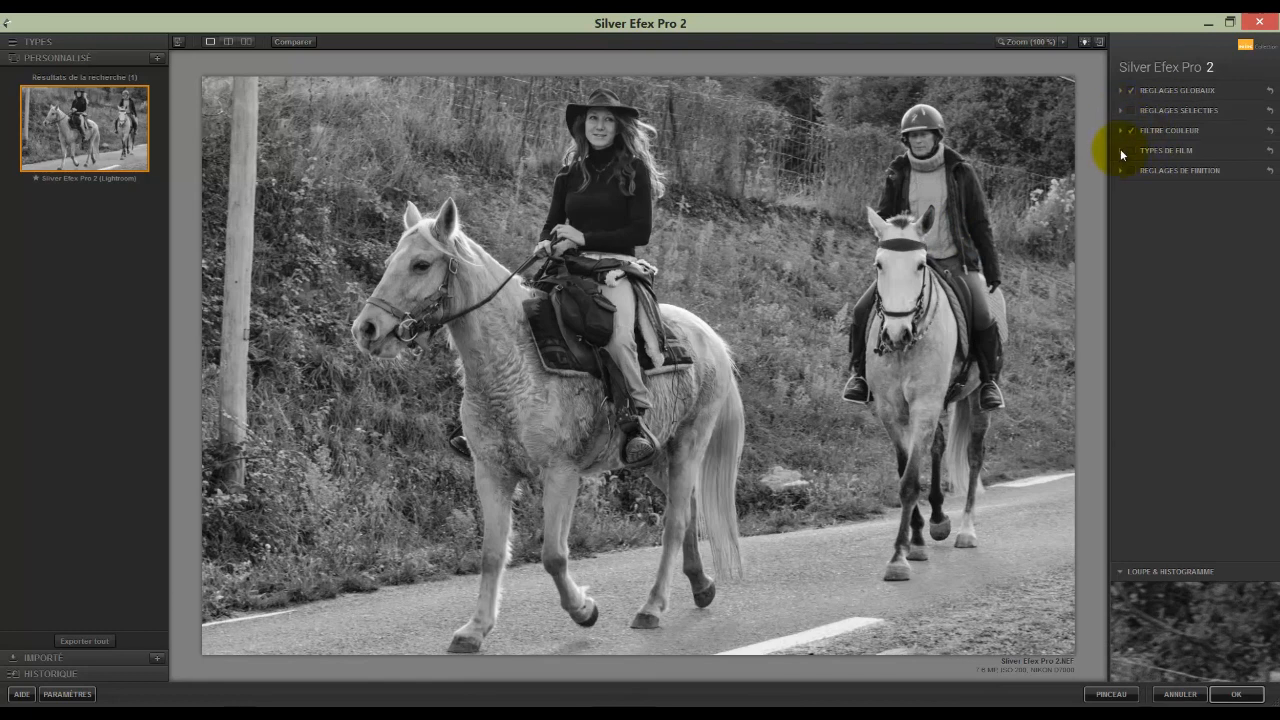
# Expand and enable the film types settings, and choose the Agfa APX 400 film.
pyautogui.click(1121, 151)
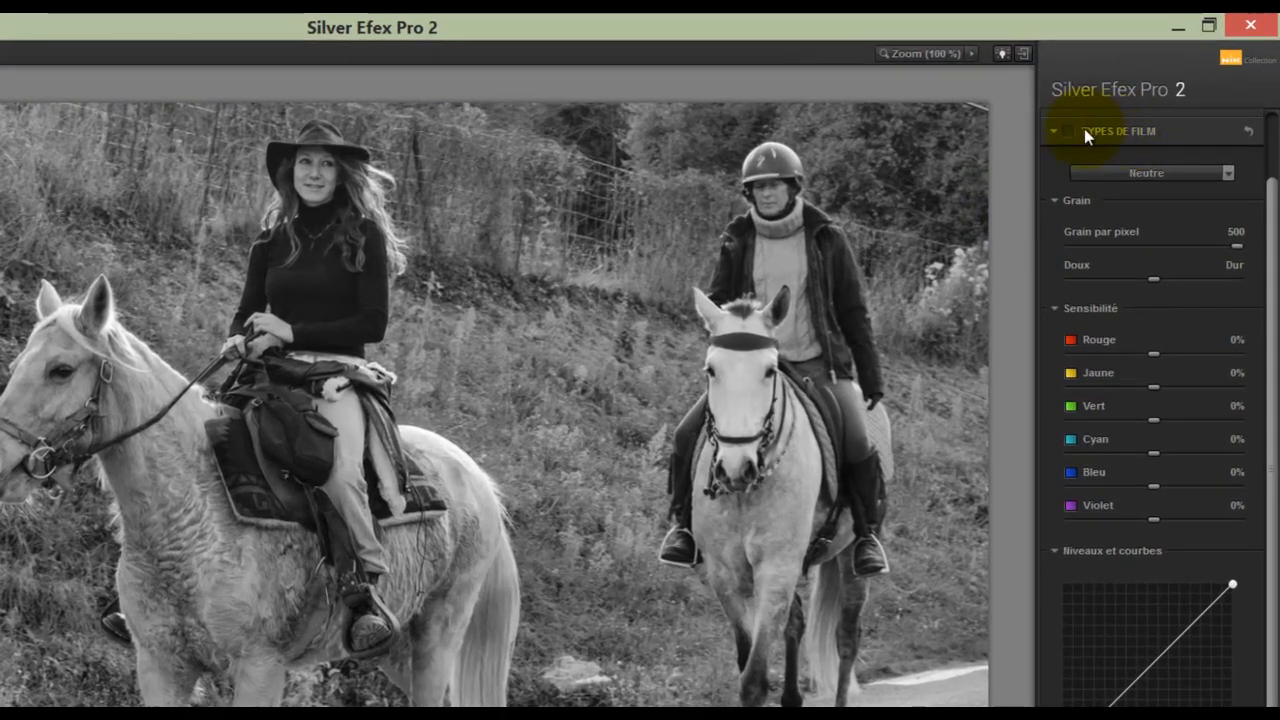
pyautogui.scroll(-1, 1085, 144)
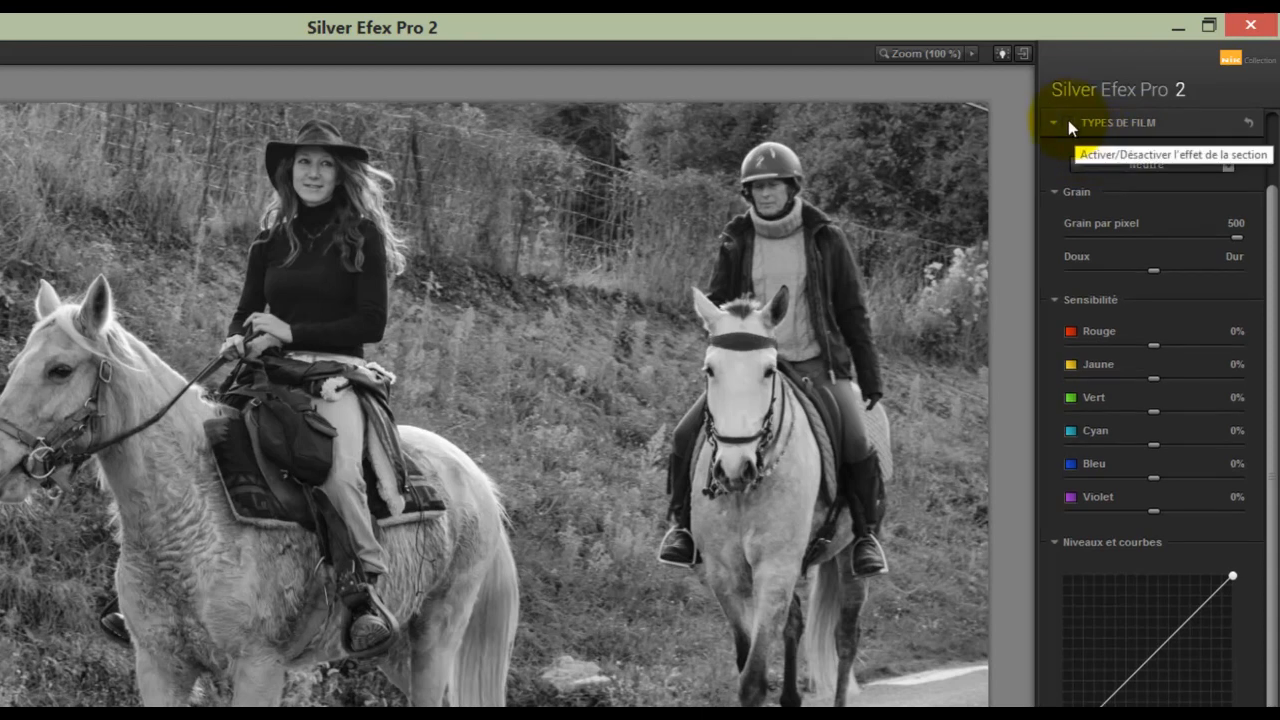
pyautogui.click(1068, 121)
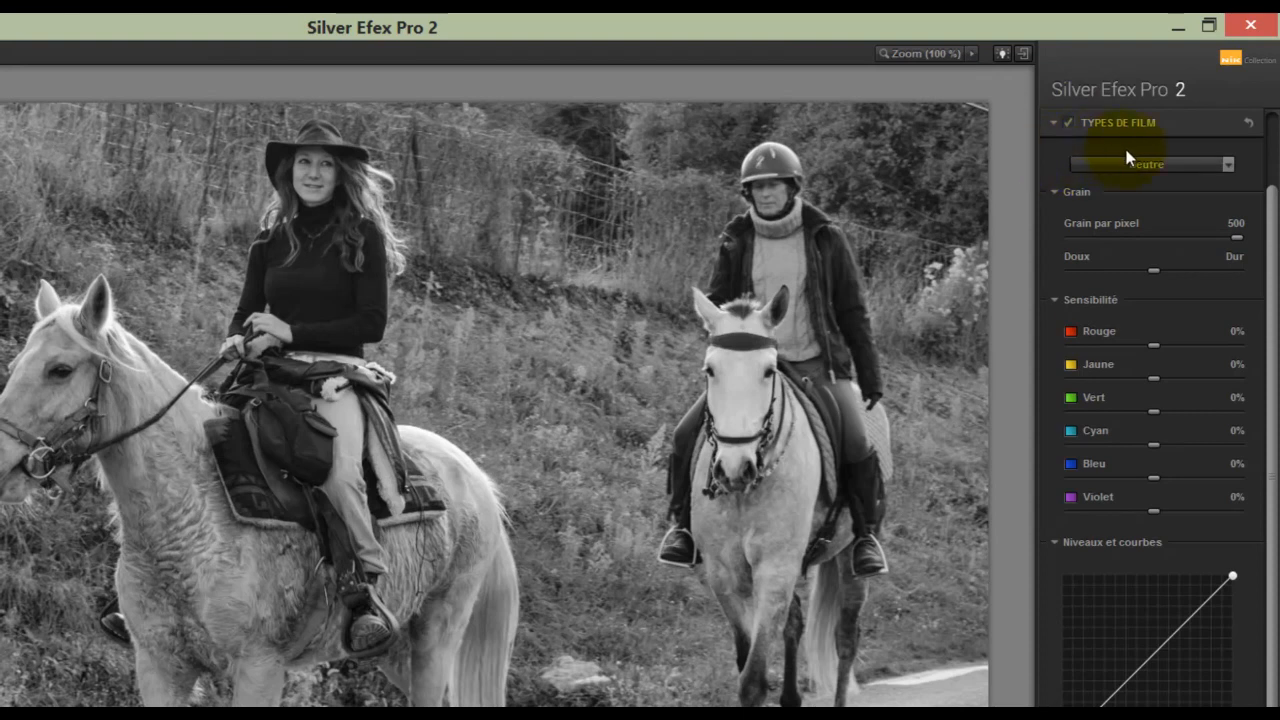
pyautogui.click(1228, 166)
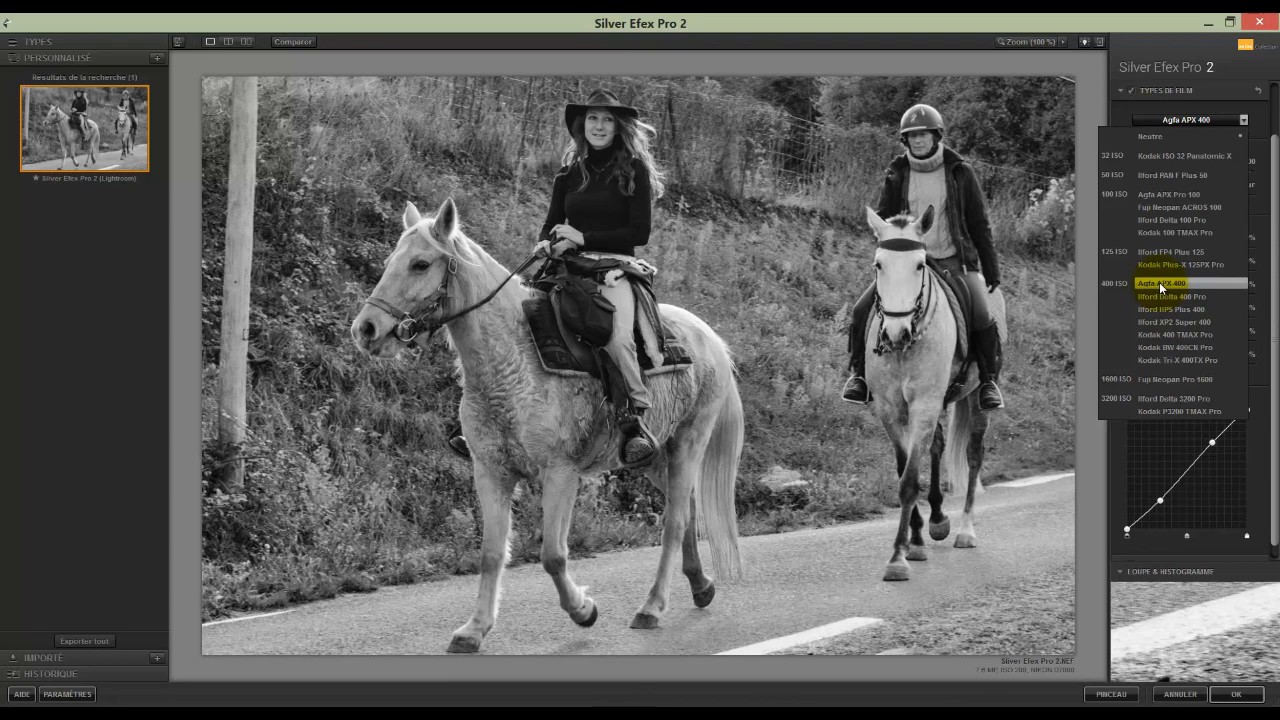
pyautogui.click(1160, 286)
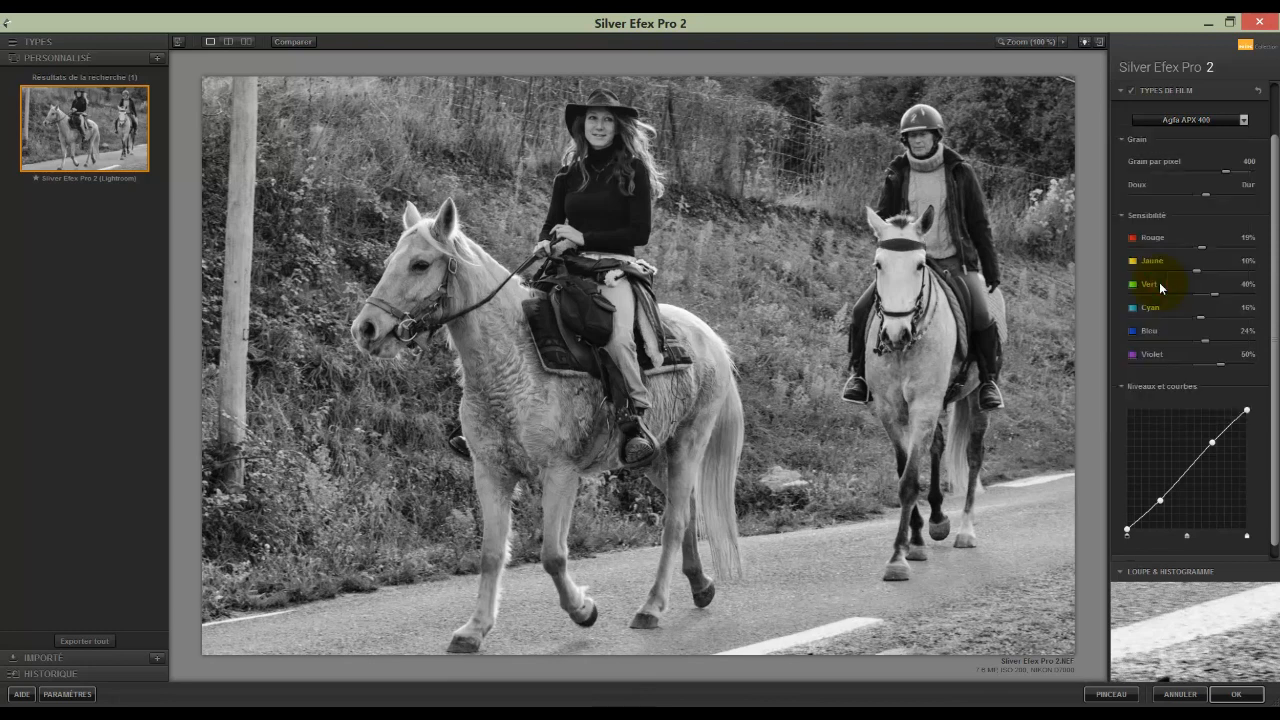
# Switch the loupe to the histogram and examine the image's tonal zones.
pyautogui.click(1142, 578)
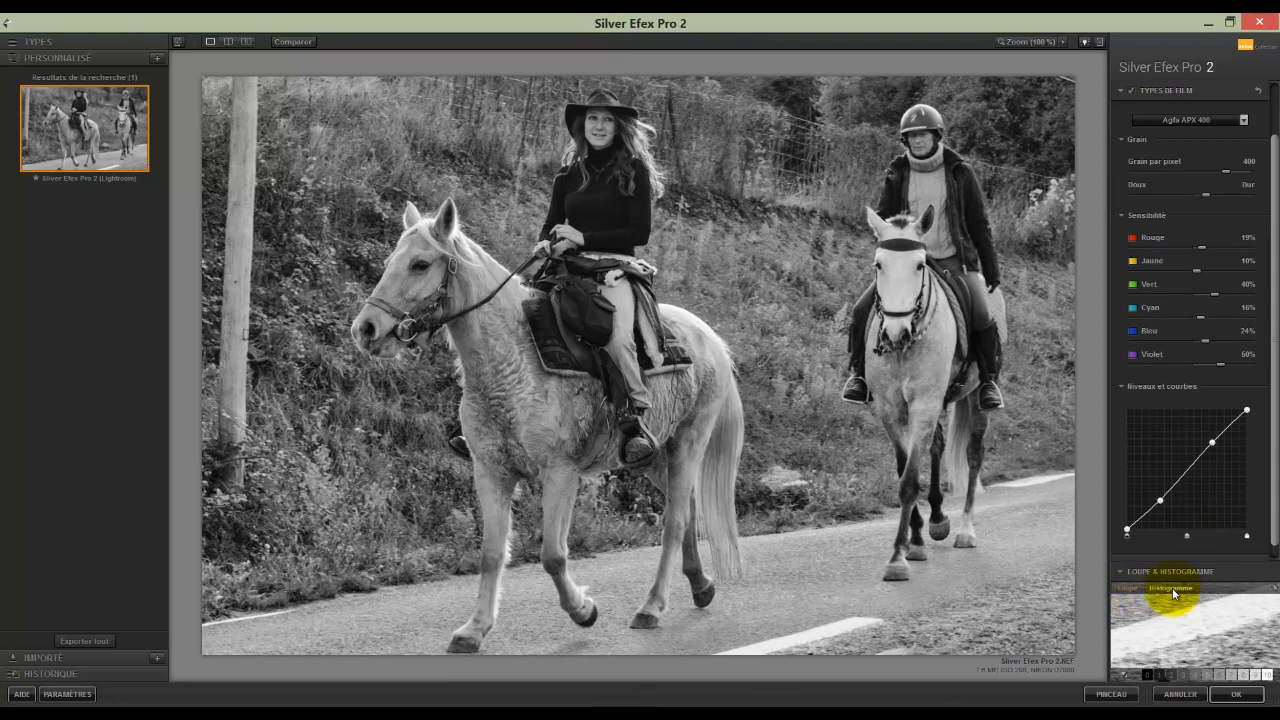
pyautogui.click(1173, 591)
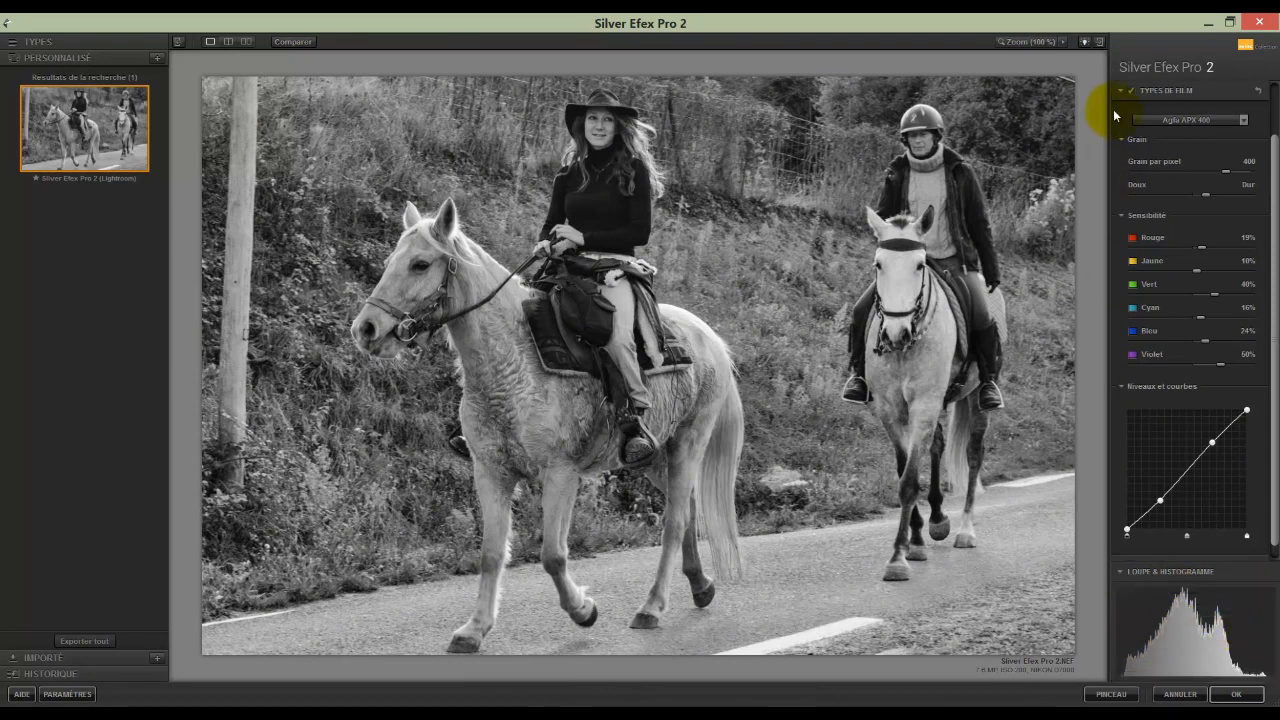
pyautogui.moveTo(1236, 588)
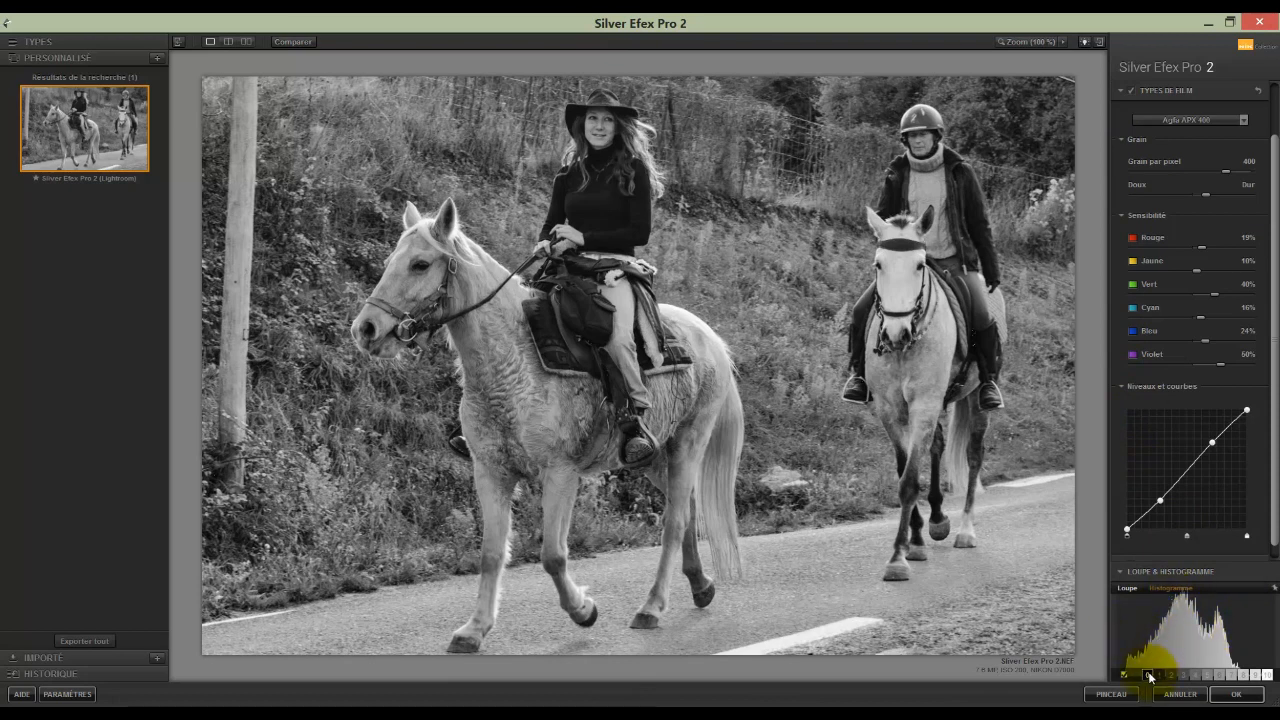
pyautogui.moveTo(1164, 680)
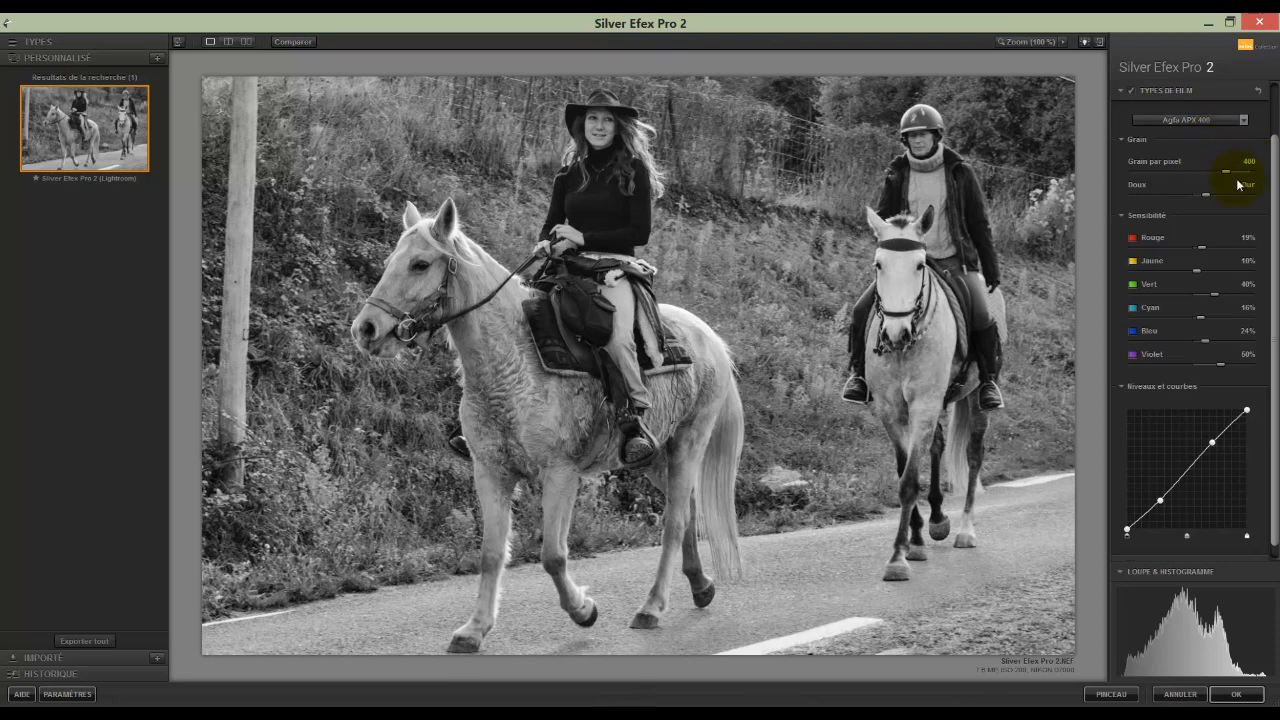
# Try the grain per pixel at 1, and set it back to 400.
pyautogui.moveTo(1226, 176); pyautogui.dragTo(1113, 183)
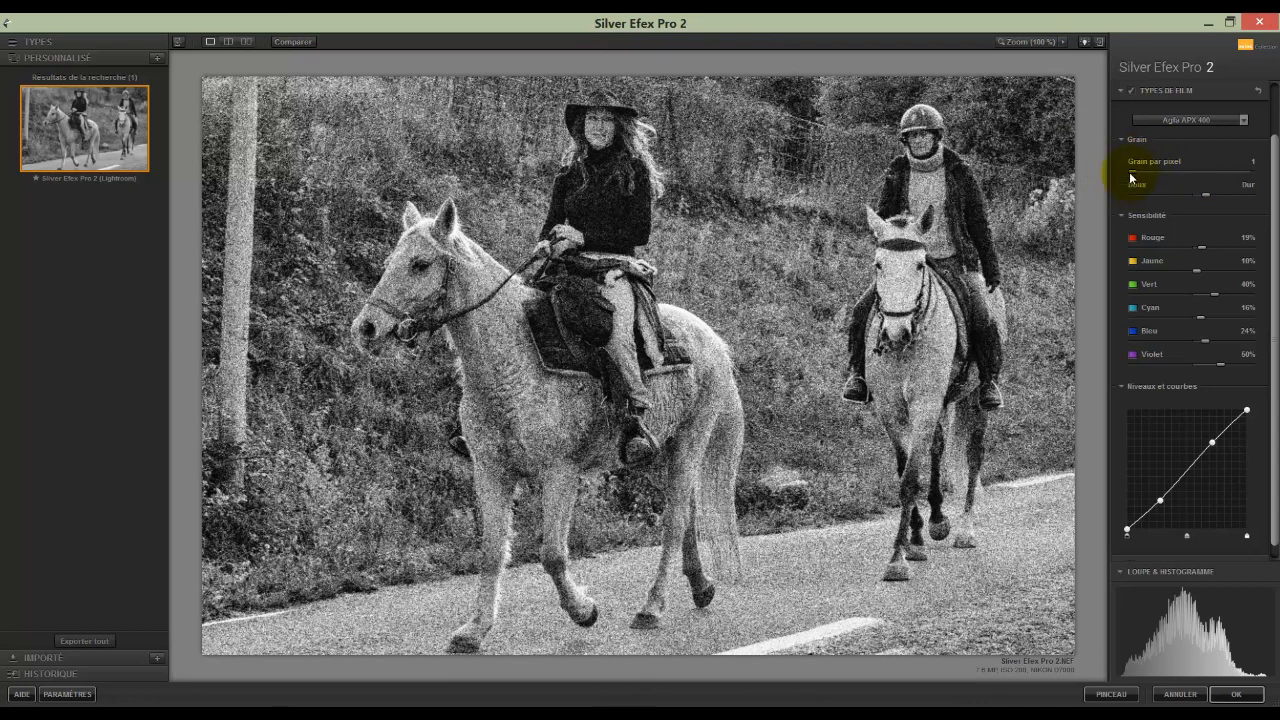
pyautogui.moveTo(1128, 171); pyautogui.dragTo(1233, 184)
pyautogui.click(1249, 162)
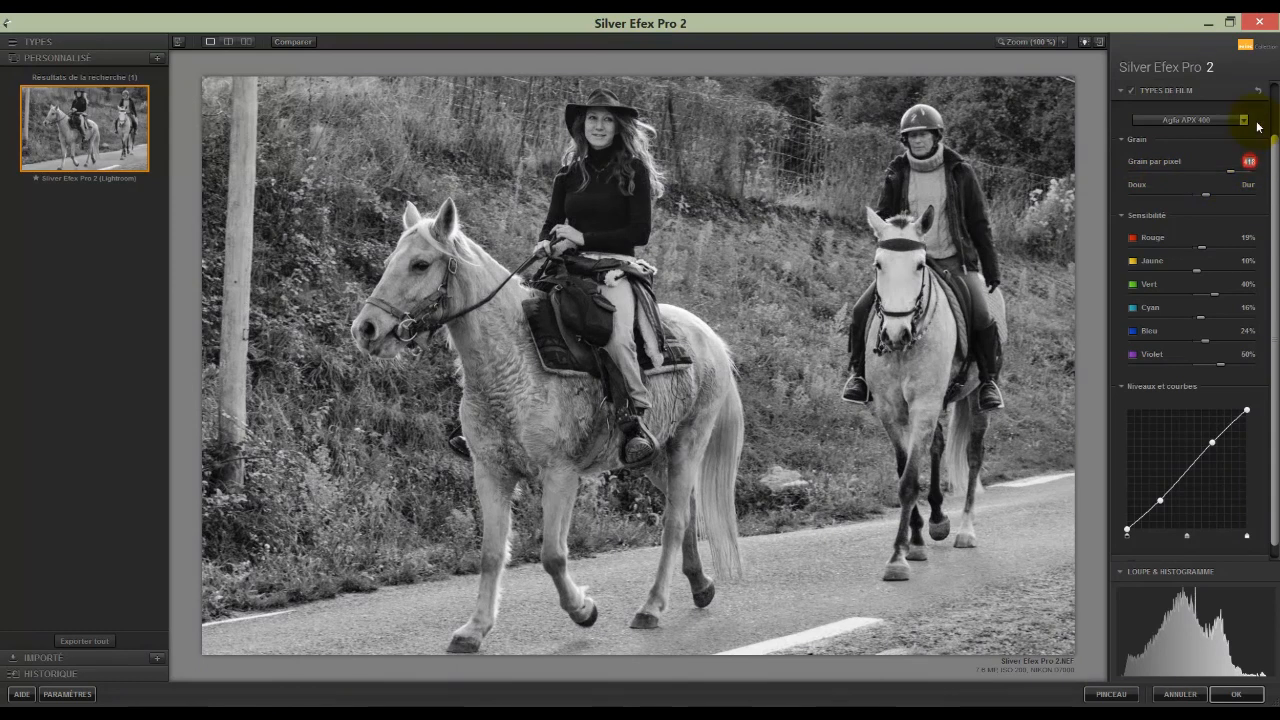
pyautogui.write('400')
pyautogui.press('Return')
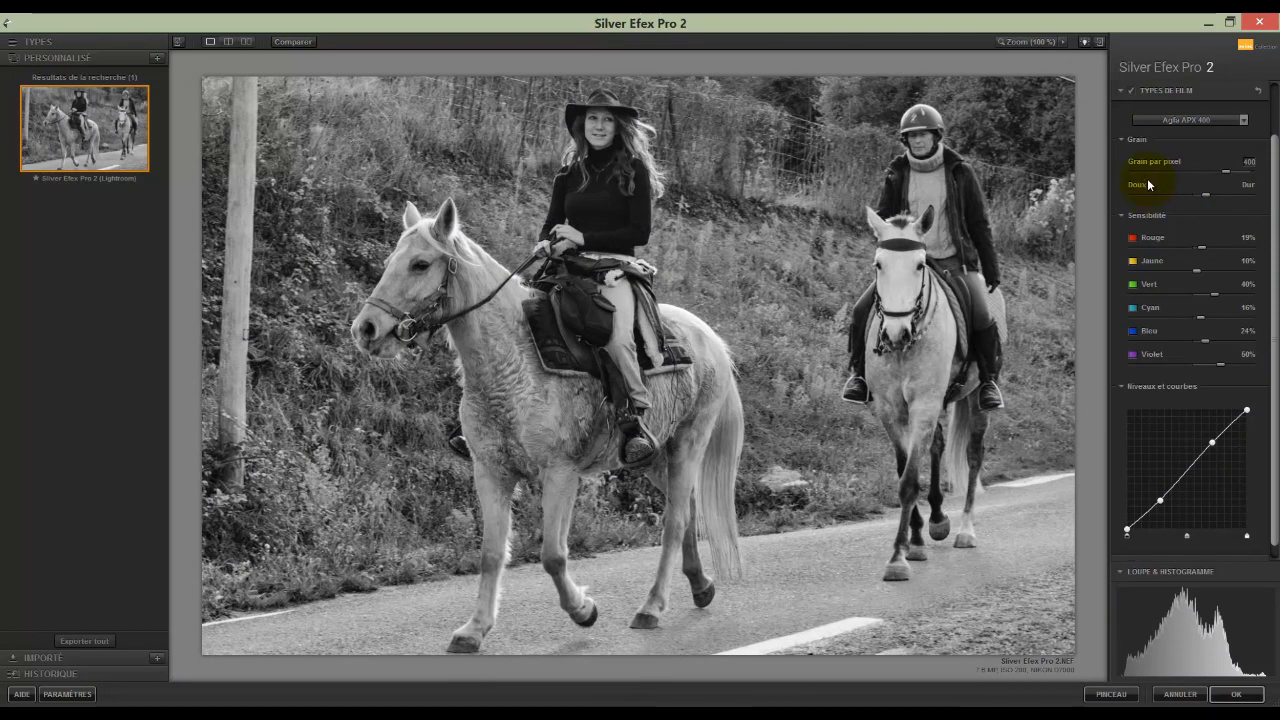
# Try the film grain at its hardest and softest, and settle it slightly on the hard side of the middle.
pyautogui.click(1206, 199)
pyautogui.moveTo(1206, 199); pyautogui.dragTo(1257, 201)
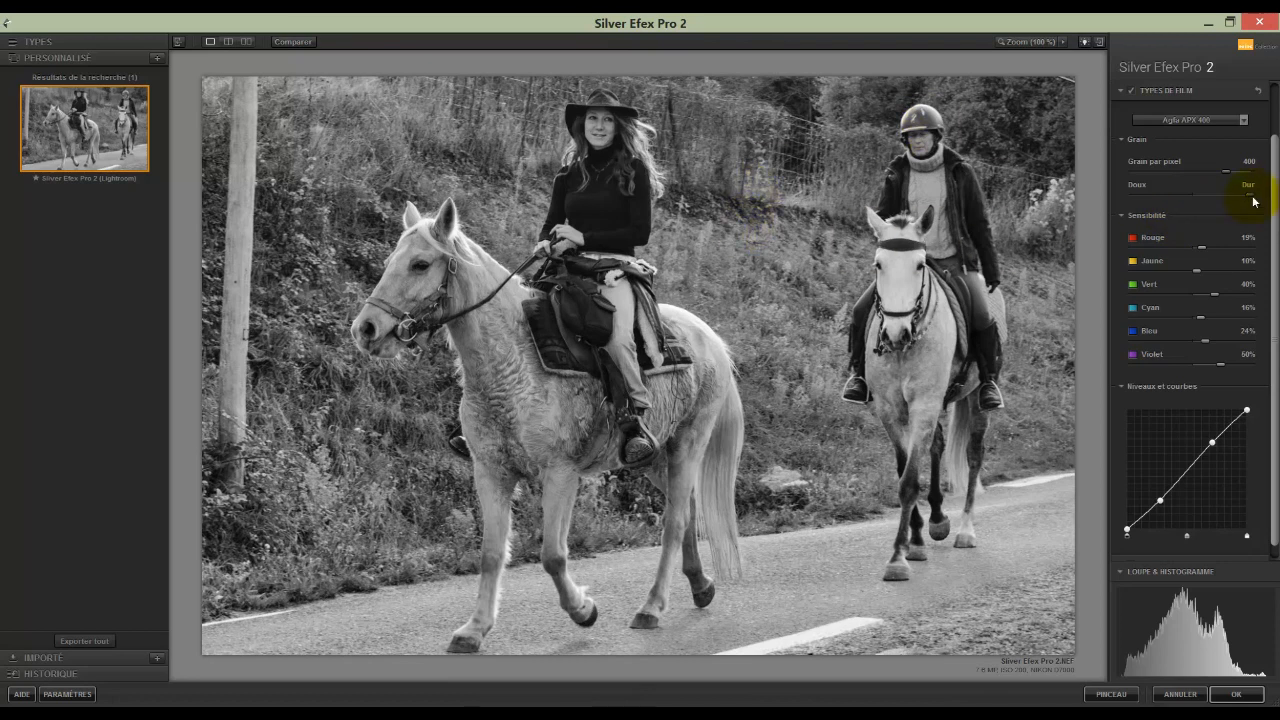
pyautogui.moveTo(1249, 195); pyautogui.dragTo(1118, 201)
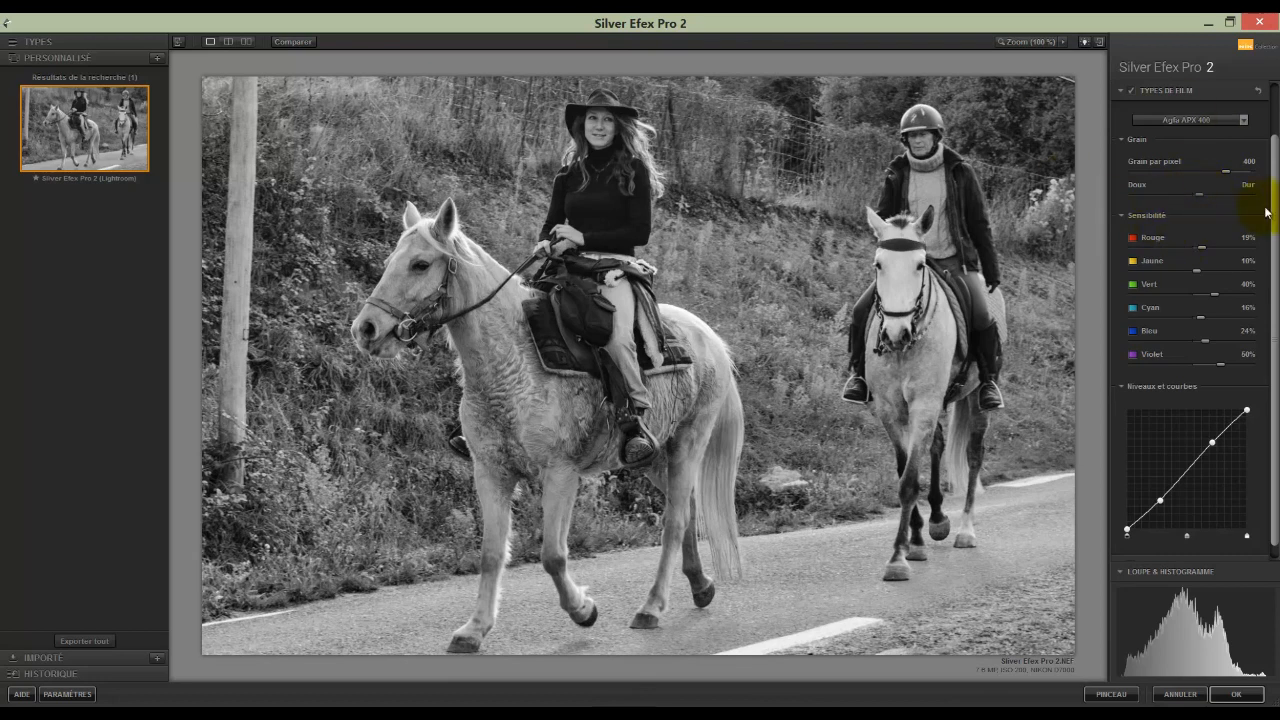
# Try the film's green sensitivity at both extremes, and set it to 41%.
pyautogui.moveTo(1214, 604)
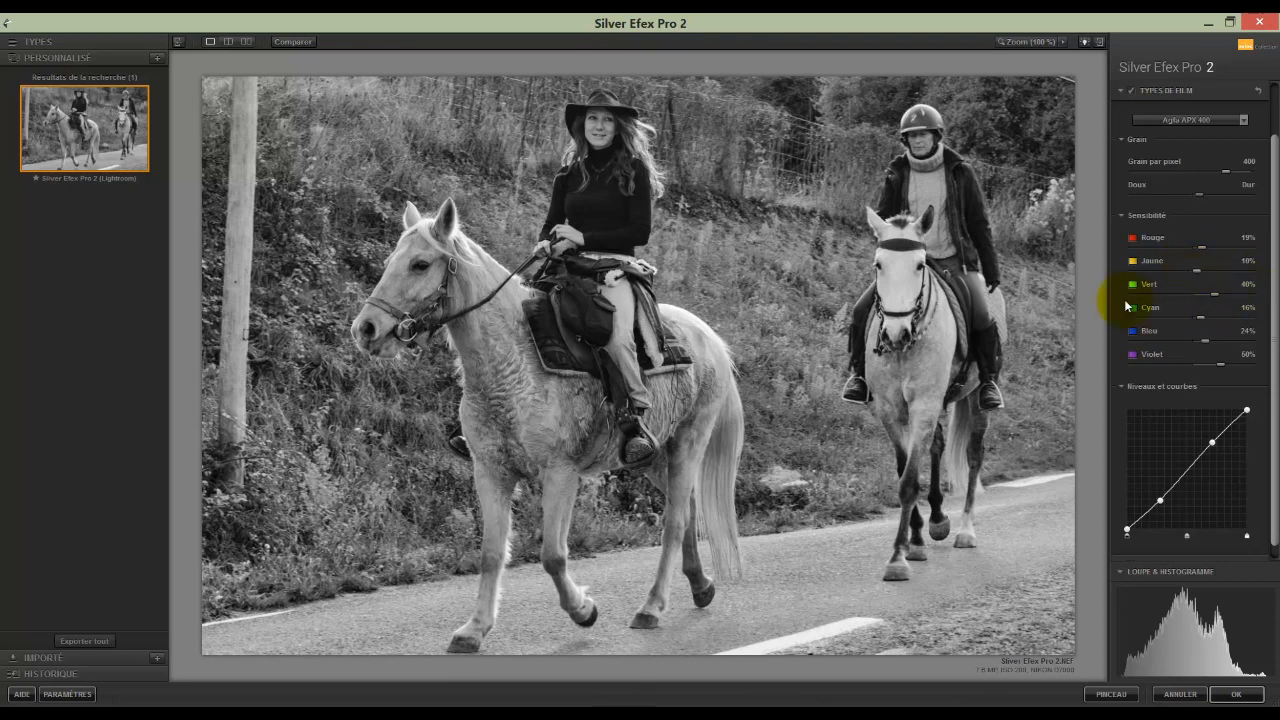
pyautogui.click(1217, 293)
pyautogui.moveTo(1233, 294); pyautogui.dragTo(1258, 297)
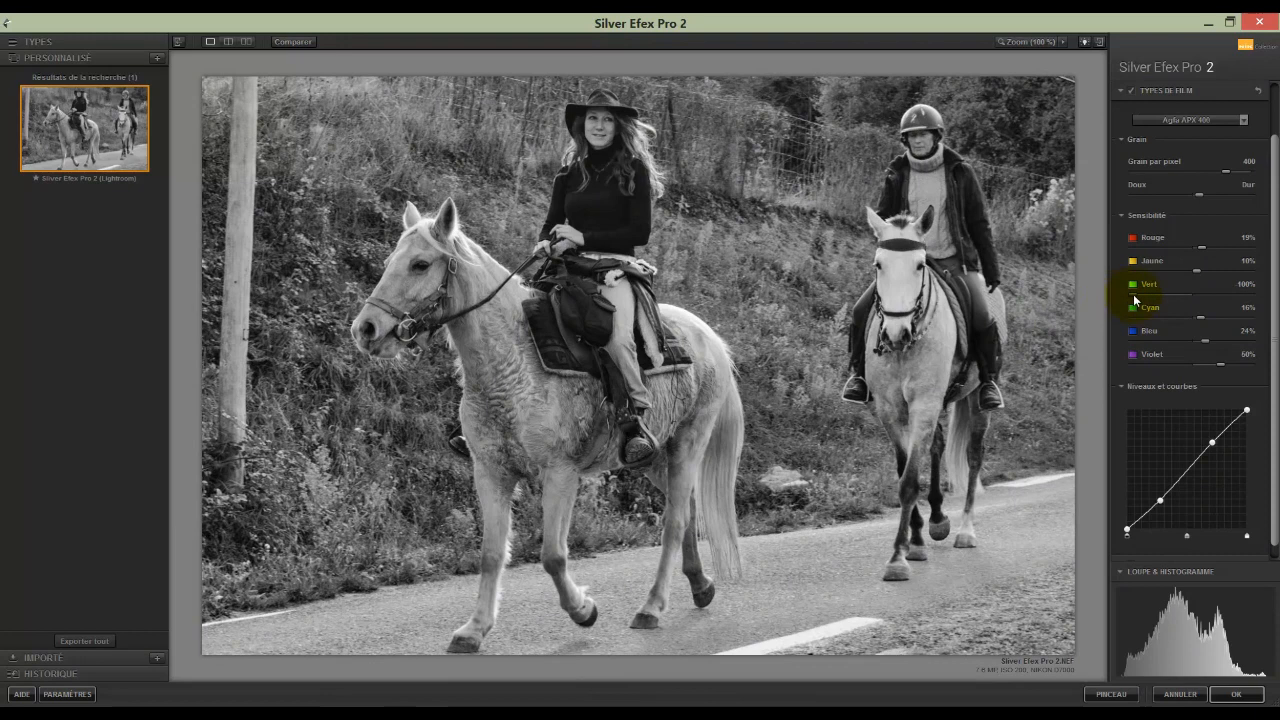
pyautogui.moveTo(1134, 298); pyautogui.dragTo(1186, 302)
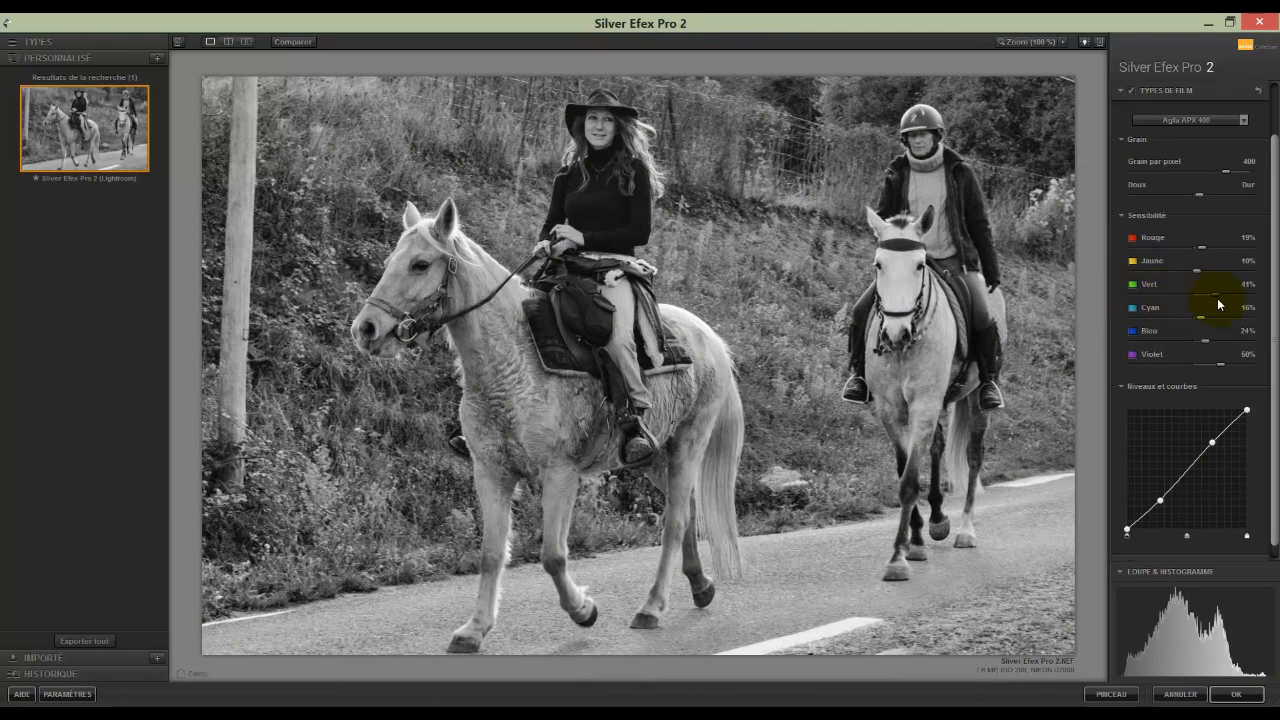
# Set the film's green sensitivity to 40%, then try blue at both extremes and return it to 24%.
pyautogui.moveTo(1222, 300); pyautogui.dragTo(1217, 296)
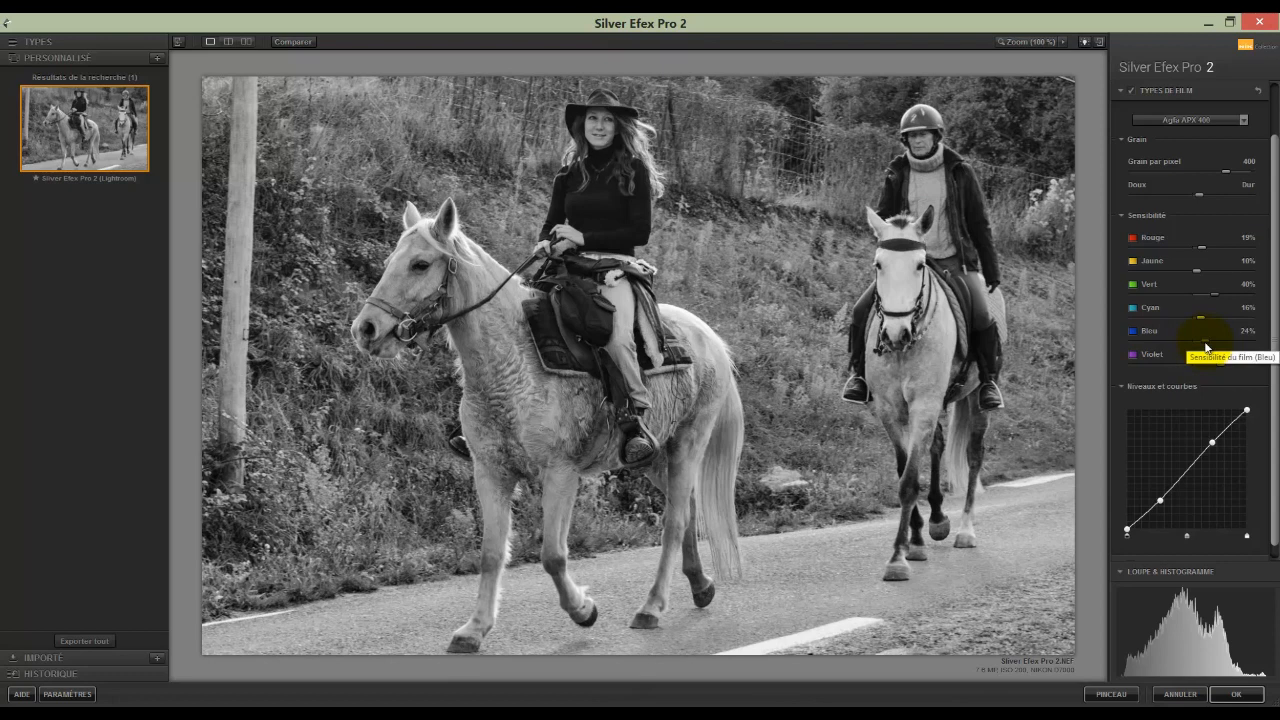
pyautogui.moveTo(1206, 346); pyautogui.dragTo(1118, 343)
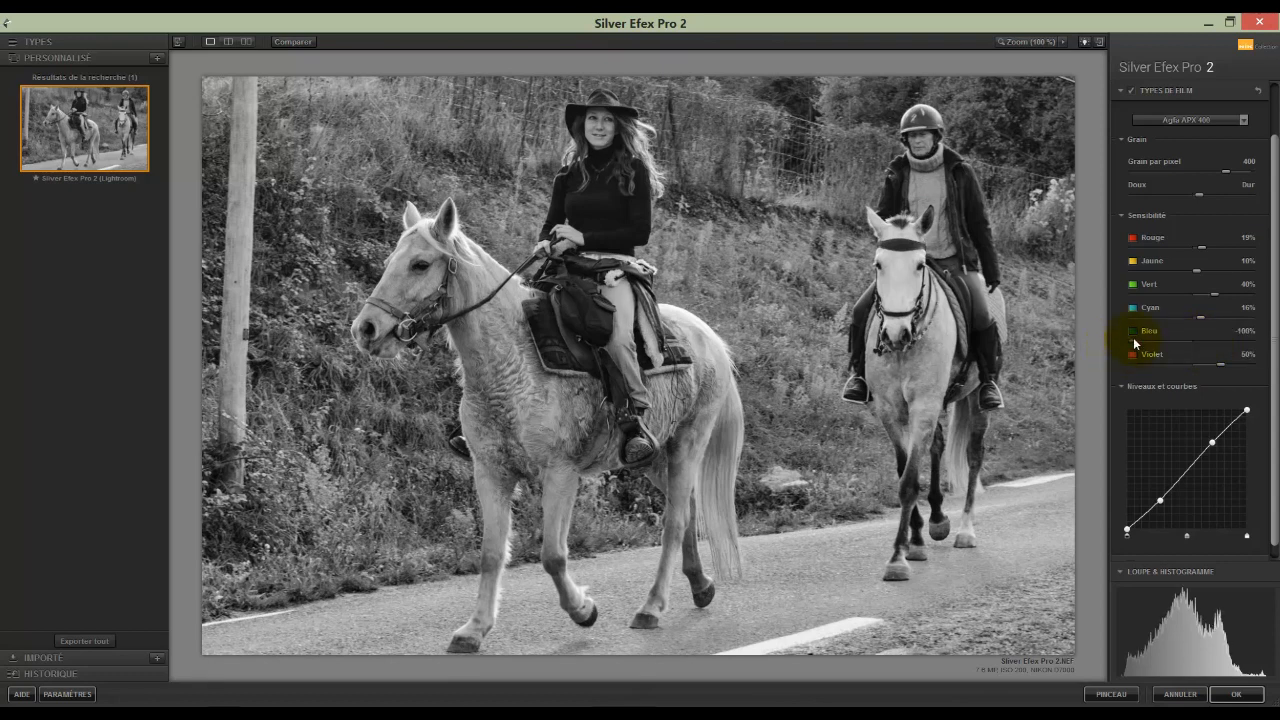
pyautogui.moveTo(1133, 342); pyautogui.dragTo(1271, 337)
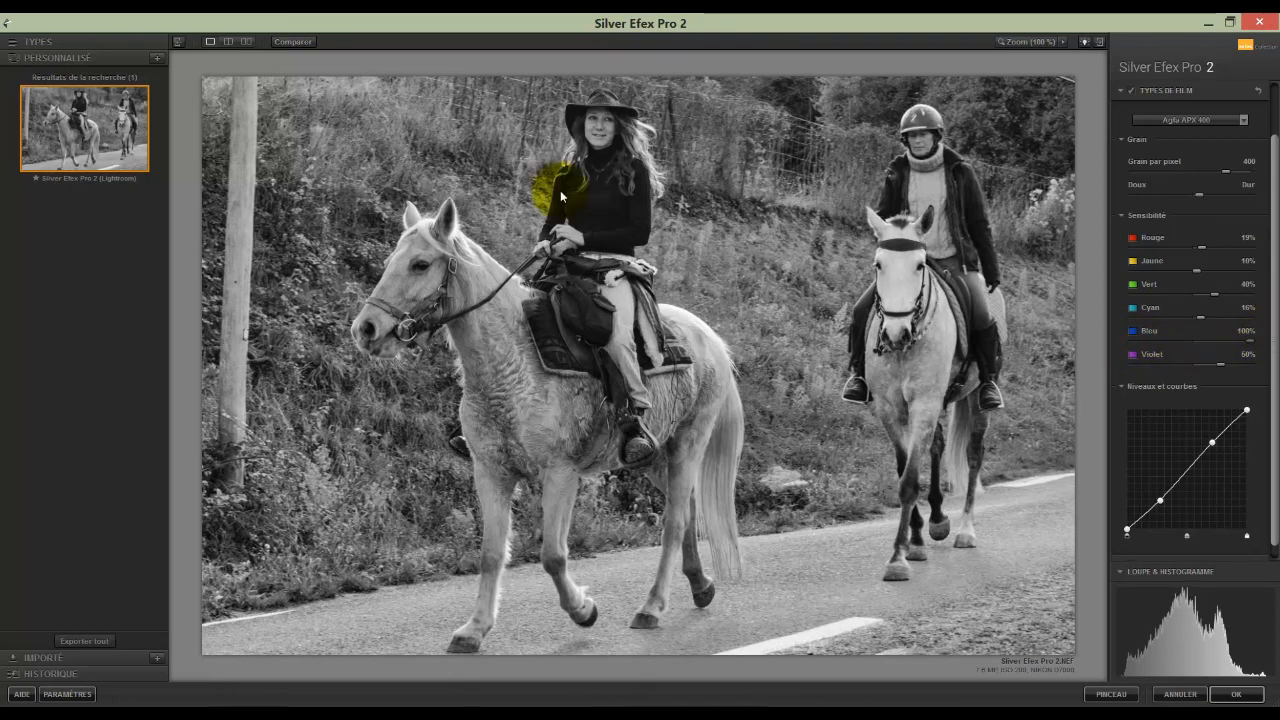
pyautogui.moveTo(1246, 340); pyautogui.dragTo(1200, 346)
pyautogui.click(1247, 332)
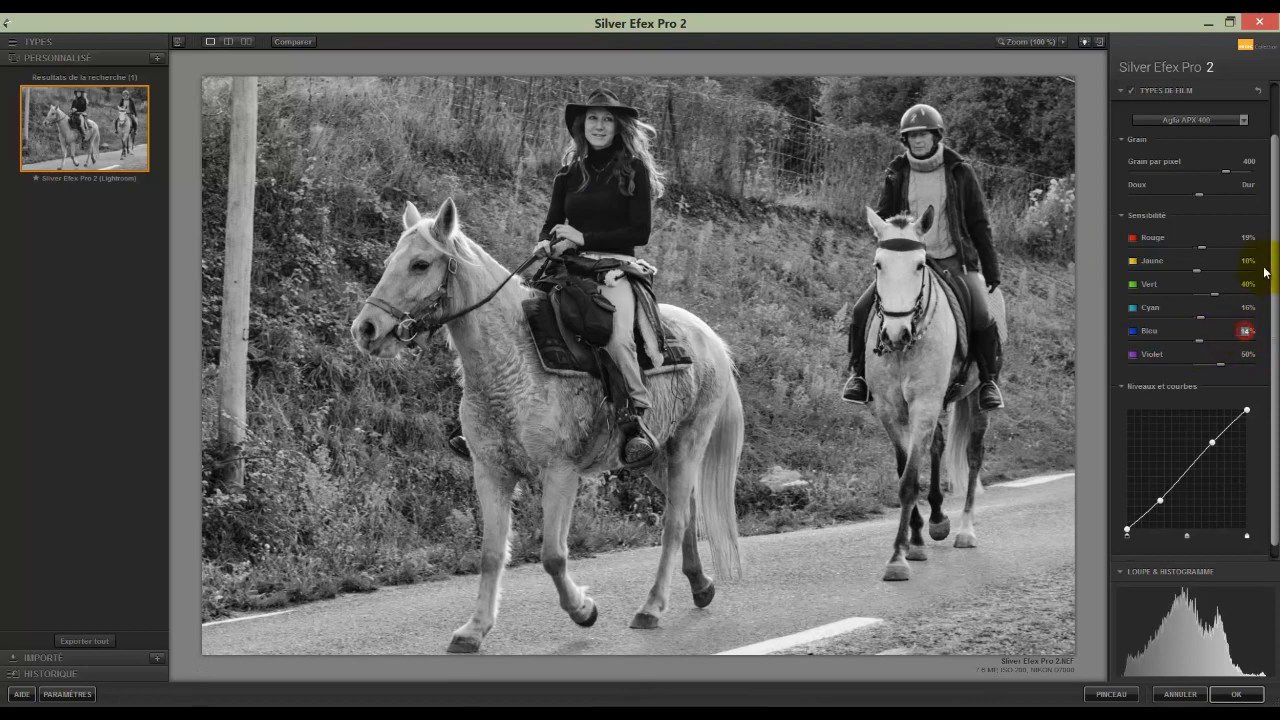
pyautogui.write('24')
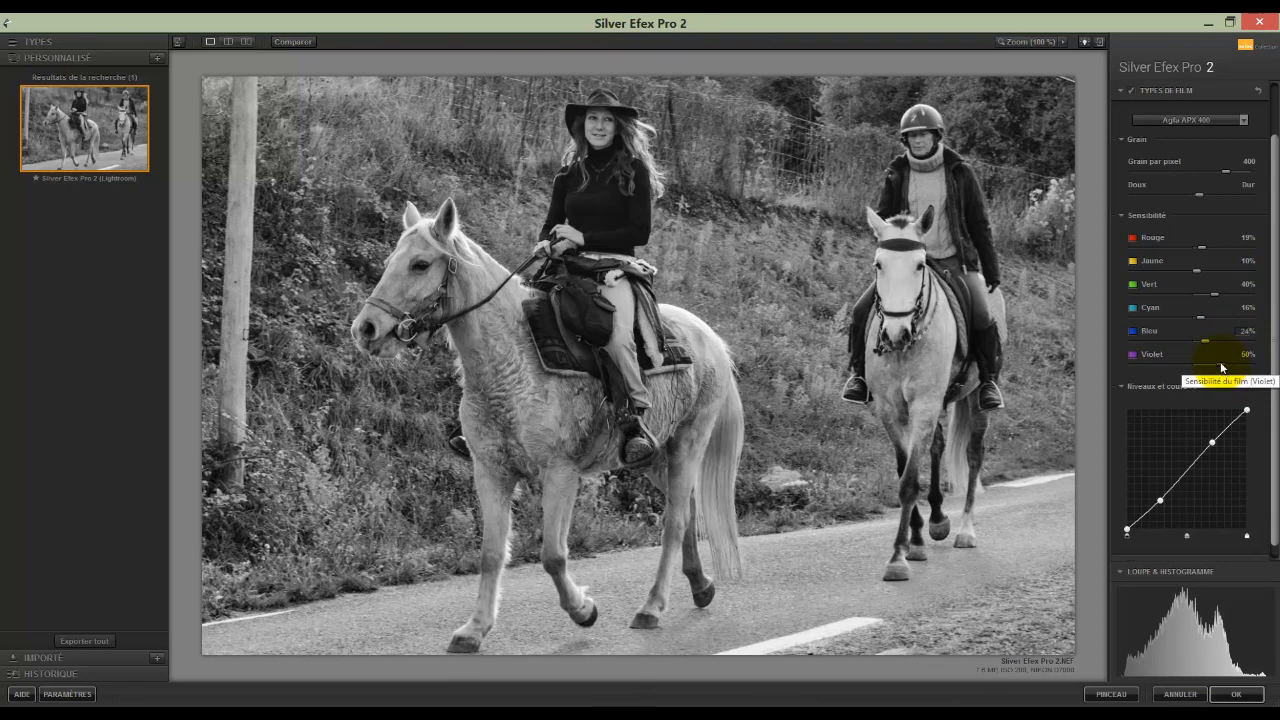
# Try the film's violet sensitivity at -100% and 100%, and set it back to 50%.
pyautogui.moveTo(1220, 367); pyautogui.dragTo(1088, 378)
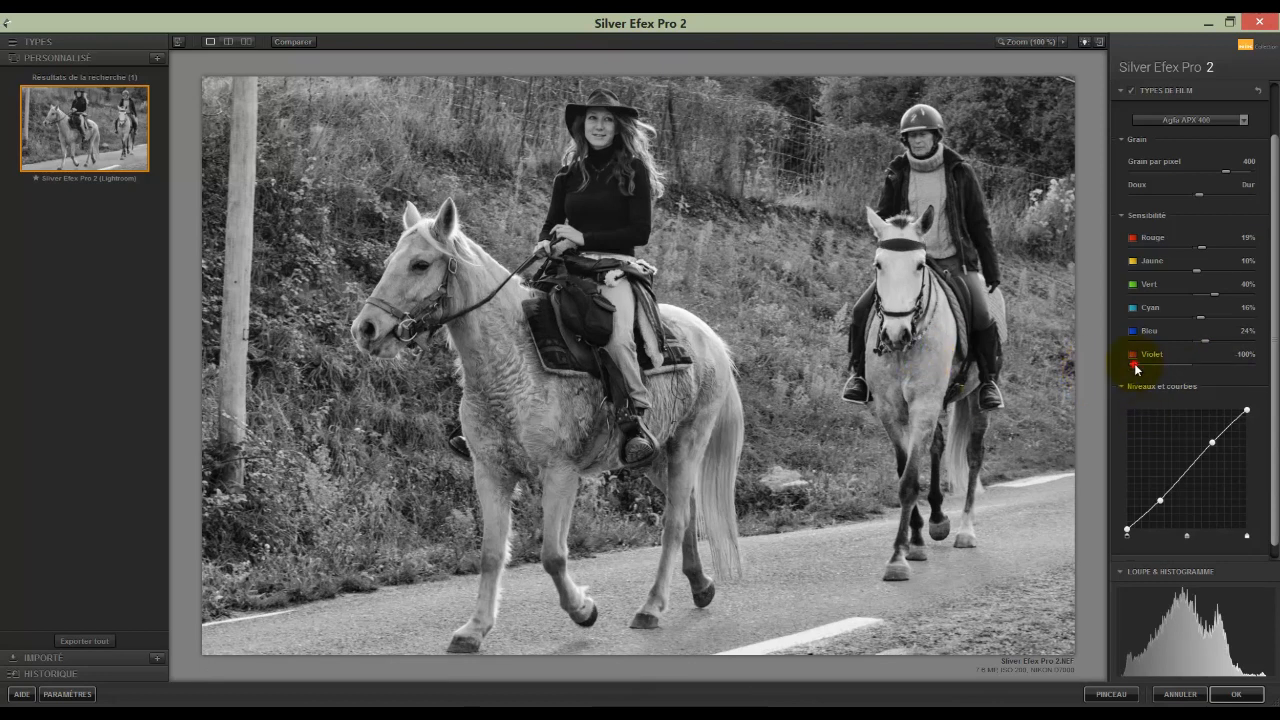
pyautogui.moveTo(1135, 369); pyautogui.dragTo(1274, 362)
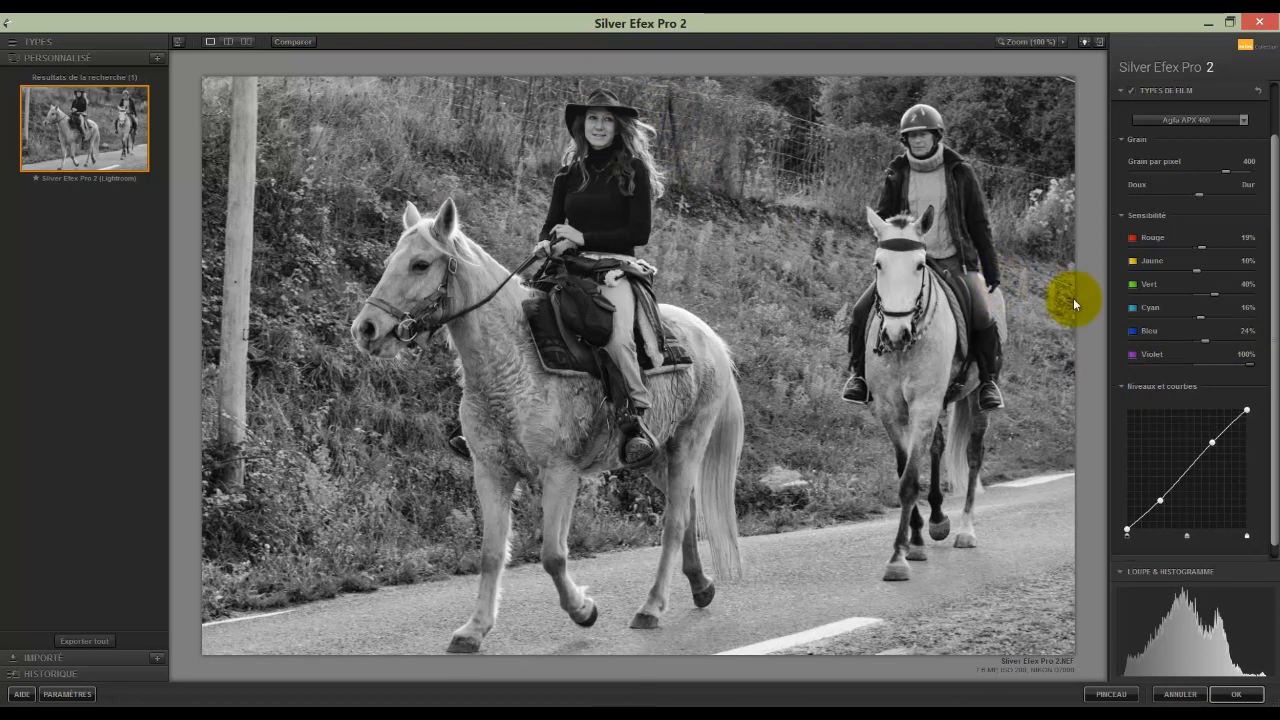
pyautogui.moveTo(1250, 368); pyautogui.dragTo(1217, 366)
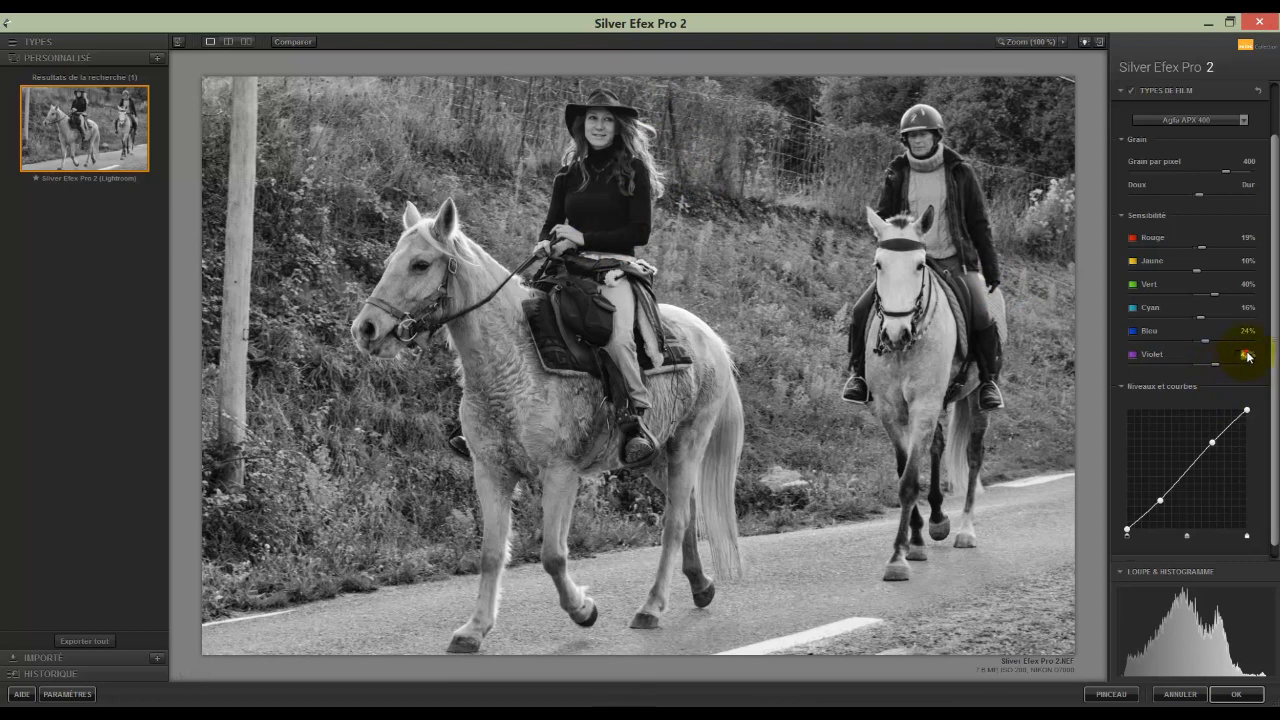
pyautogui.click(1246, 352)
pyautogui.write('50')
pyautogui.press('Return')
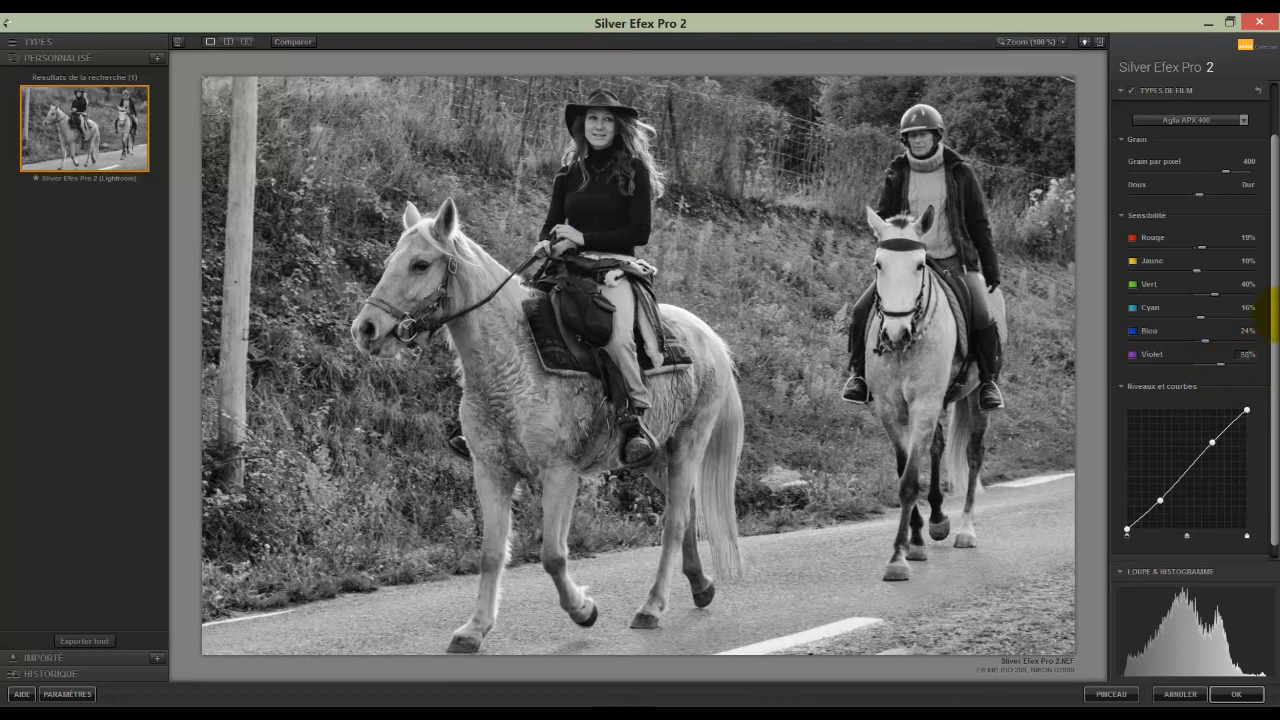
# Reshape the film's tone curve by moving its upper point down along the curve, to just above the middle of the graph.
pyautogui.moveTo(1225, 640)
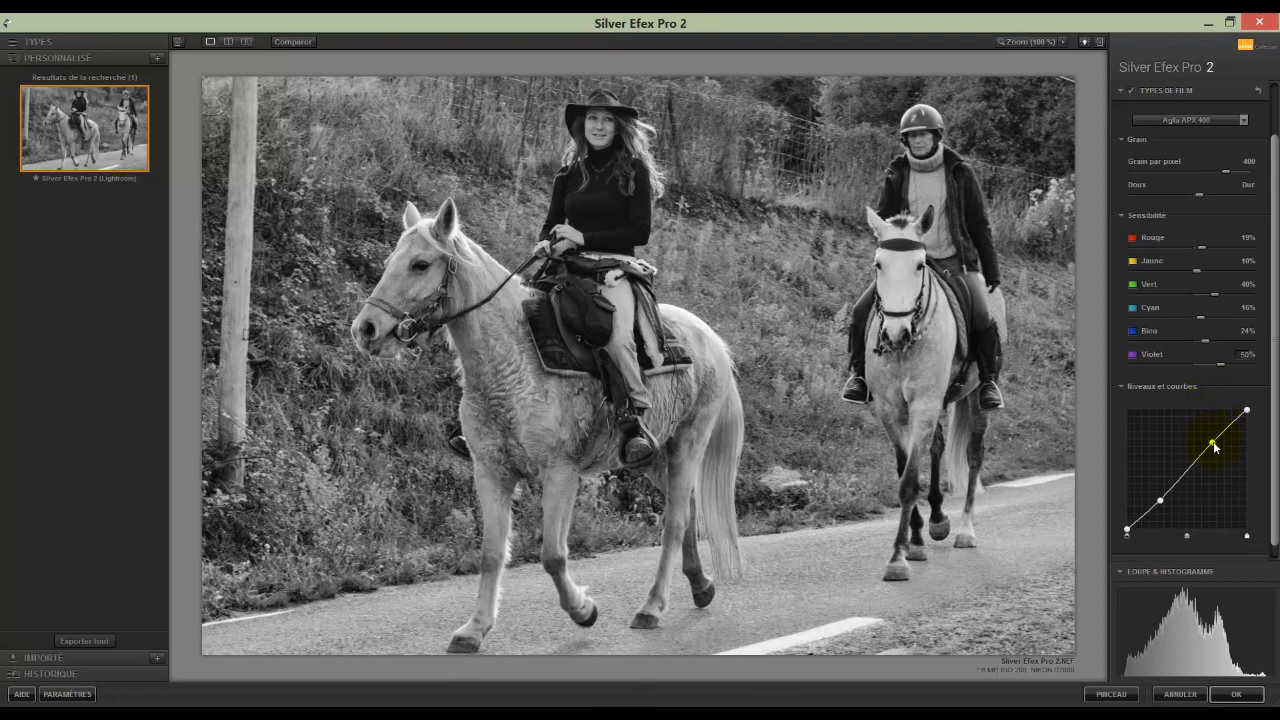
pyautogui.moveTo(1213, 445)
pyautogui.mouseDown()
pyautogui.moveTo(1206, 453)
pyautogui.moveTo(1219, 446)
pyautogui.mouseUp()
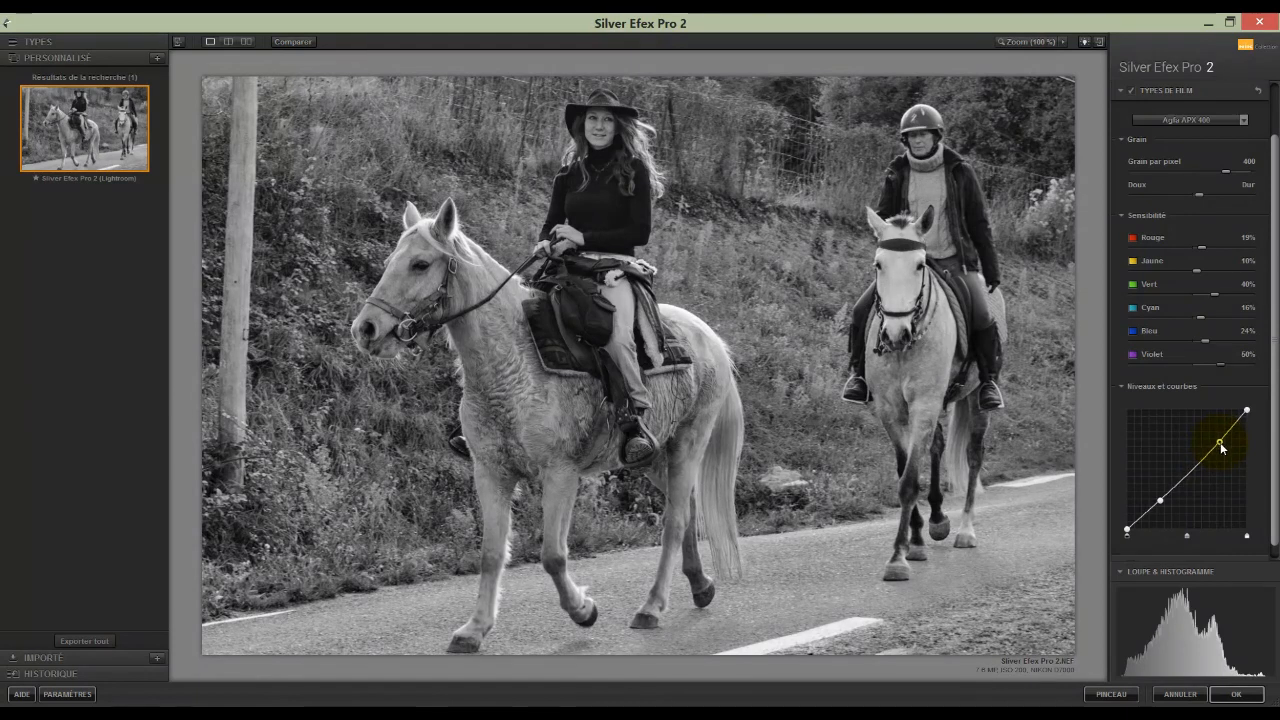
pyautogui.moveTo(1218, 441); pyautogui.dragTo(1208, 452)
pyautogui.click(1208, 452)
pyautogui.moveTo(1208, 458); pyautogui.dragTo(1208, 460)
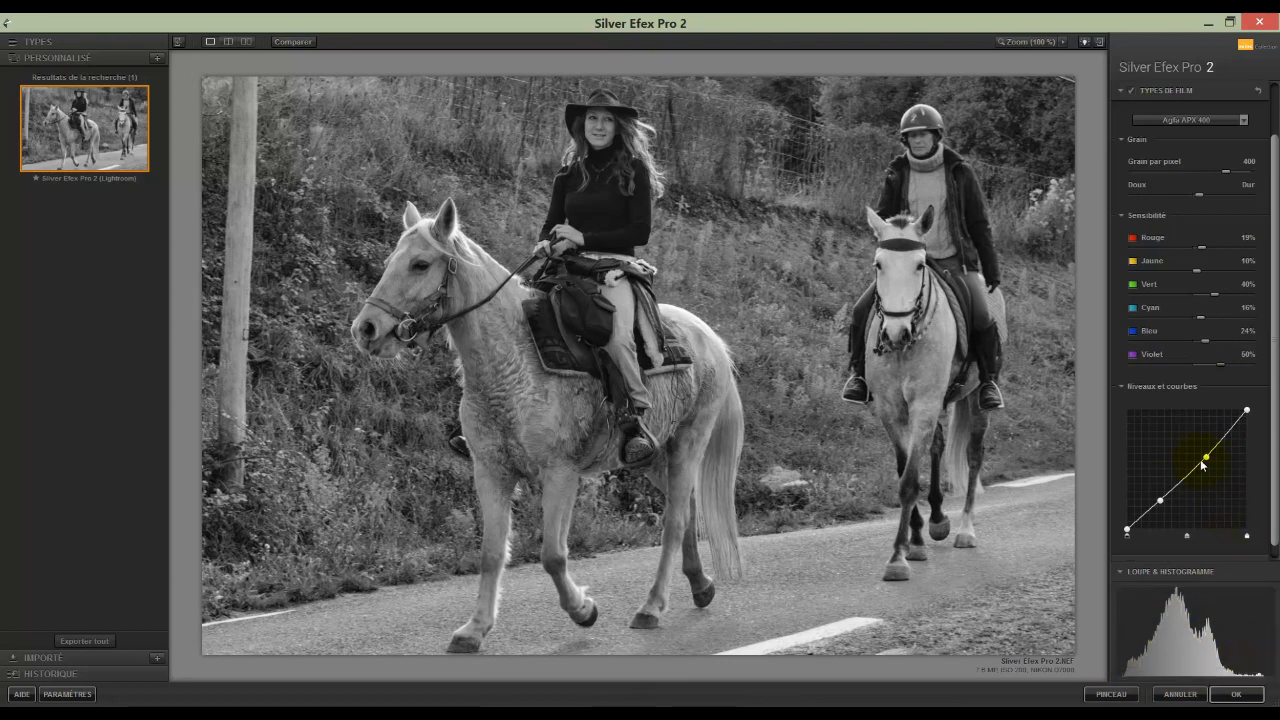
pyautogui.moveTo(1204, 461)
pyautogui.mouseDown()
pyautogui.moveTo(1201, 441)
pyautogui.moveTo(1199, 458)
pyautogui.mouseUp()
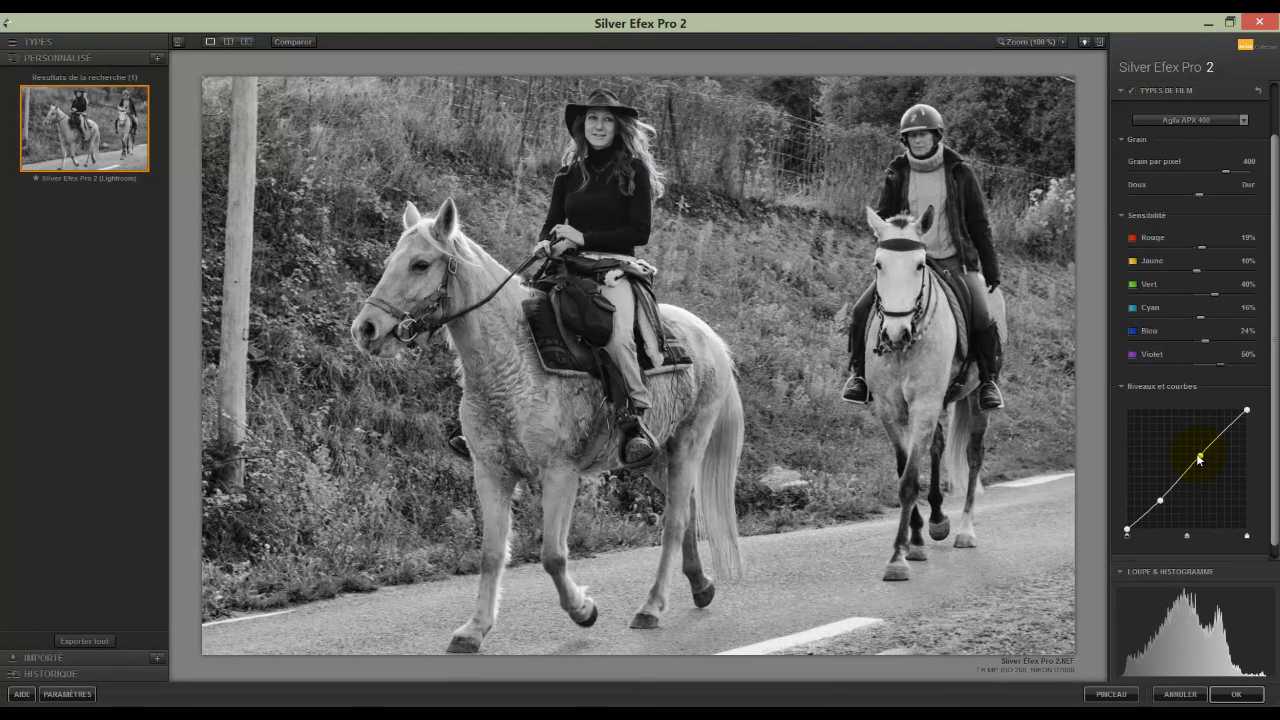
pyautogui.moveTo(1199, 458); pyautogui.dragTo(1200, 457)
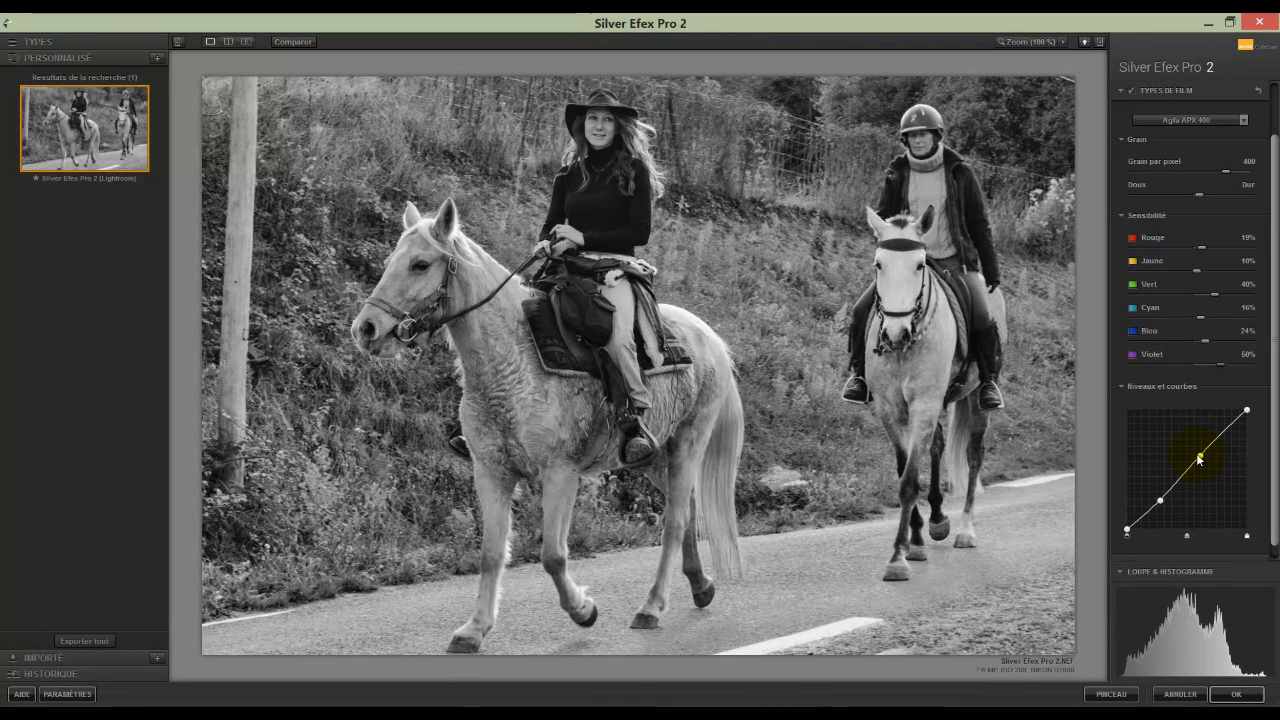
# Collapse the film type settings, expand the finishing adjustments, and look through the toning presets, keeping neutral preset 1.
pyautogui.click(1120, 89)
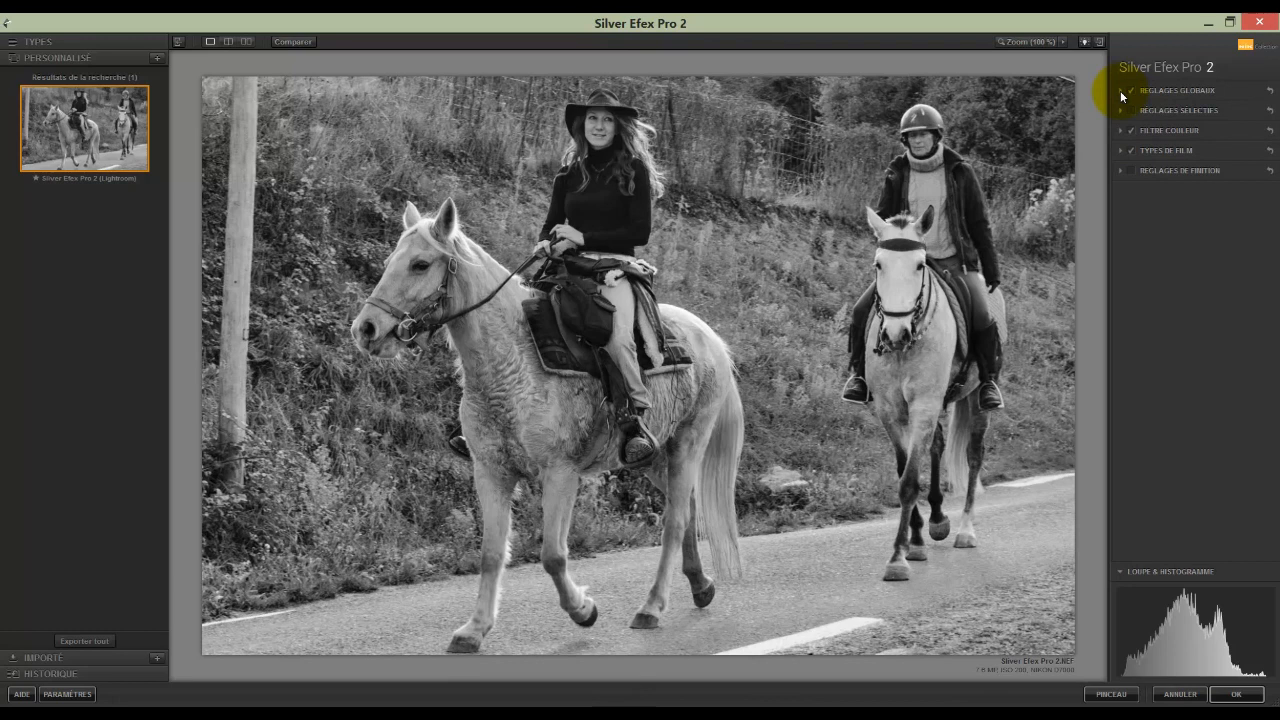
pyautogui.click(1121, 170)
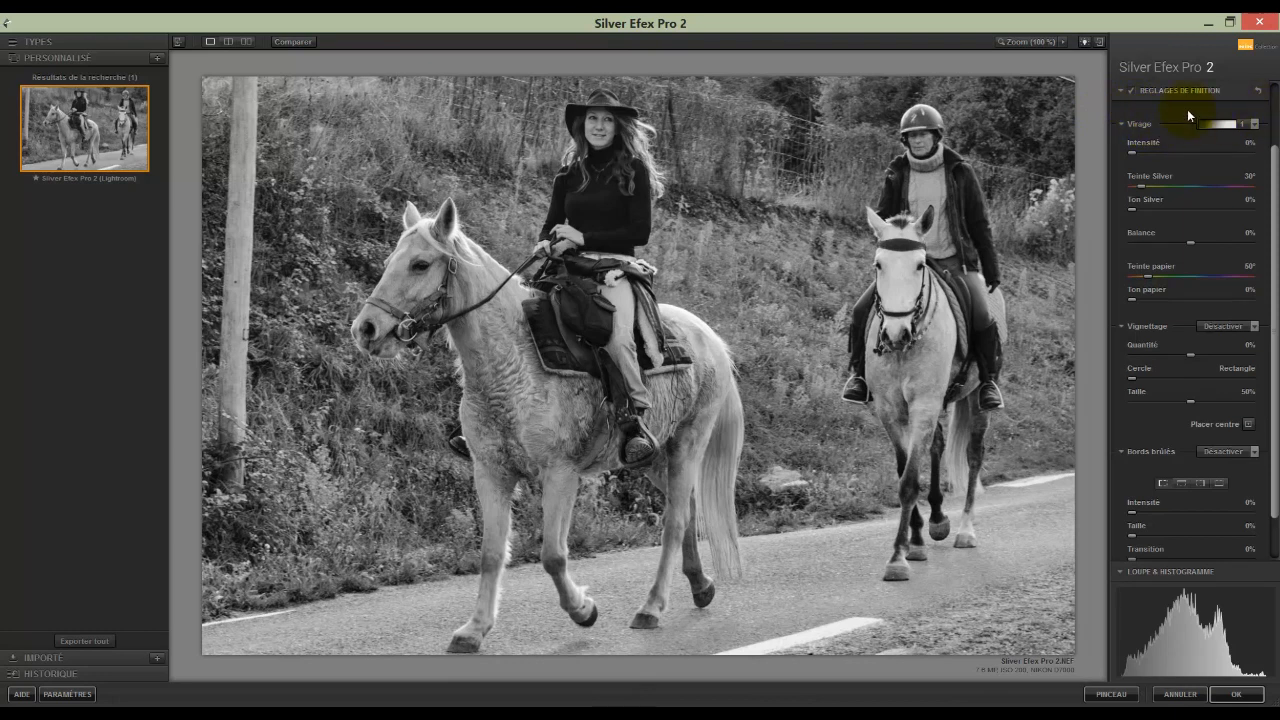
pyautogui.click(1256, 125)
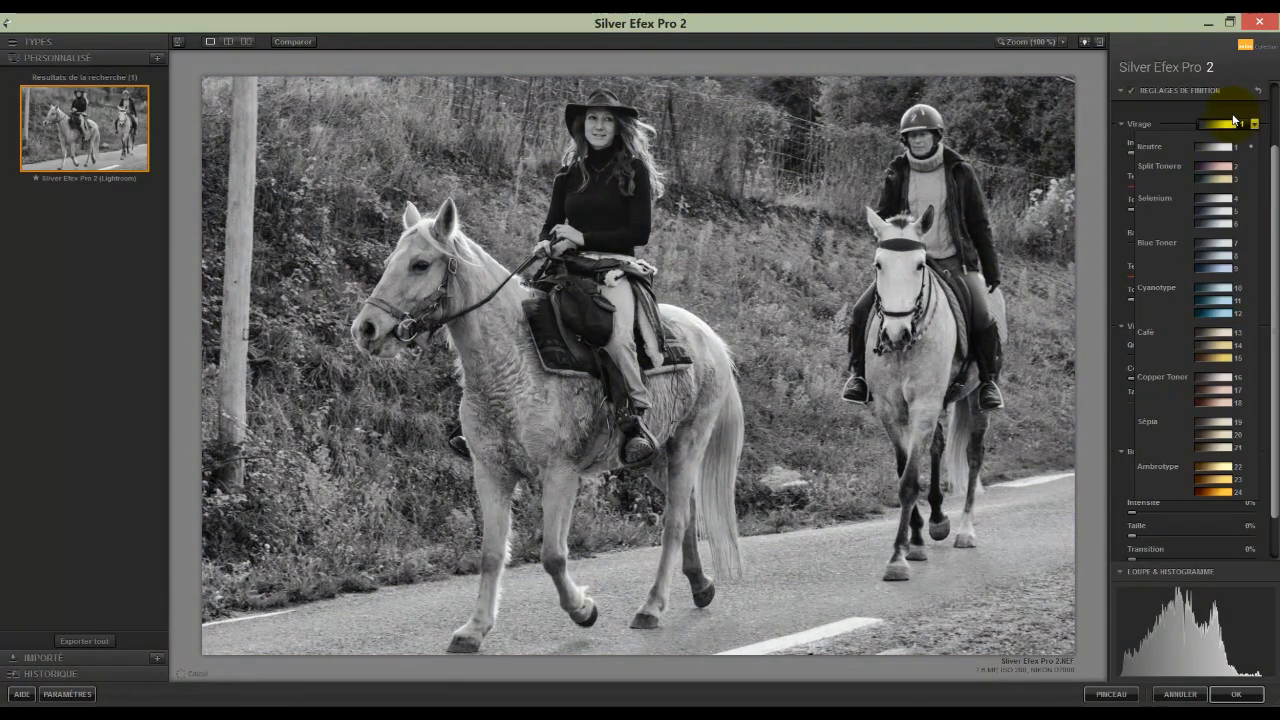
pyautogui.click(1206, 125)
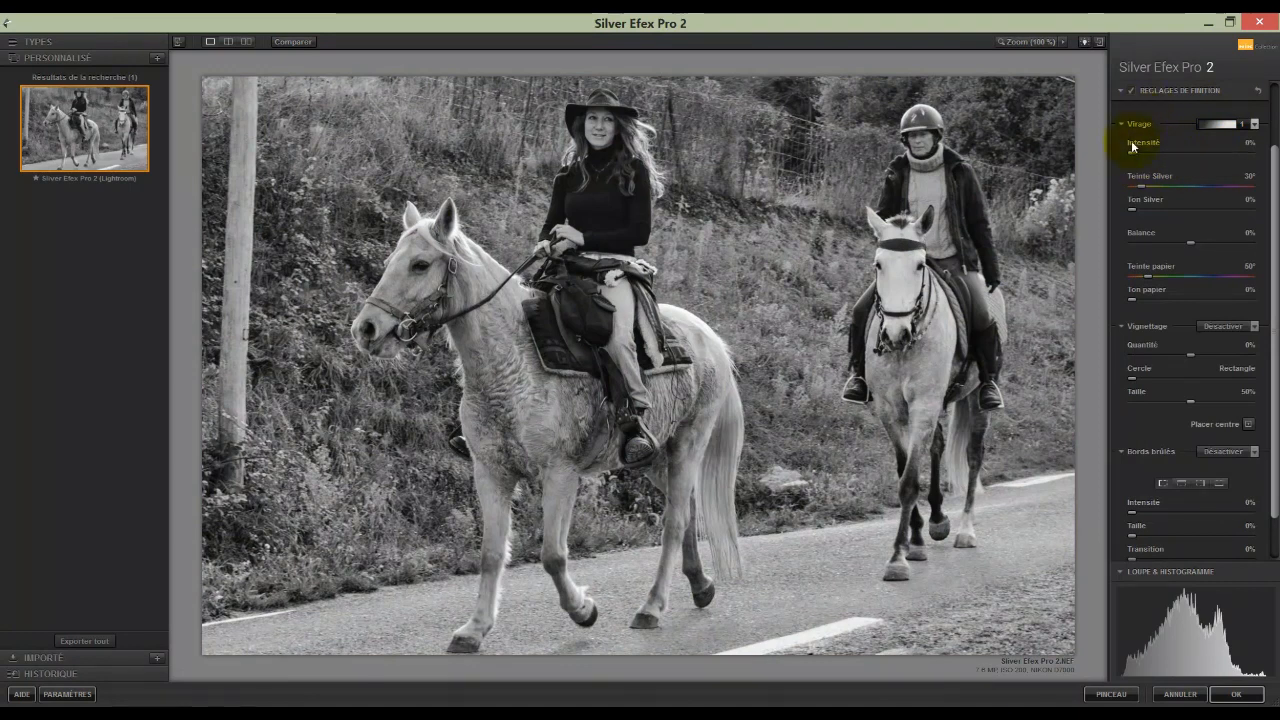
# Try the toning settings, keeping intensity and silver tone at 0%, with balance at 5% and paper hue at 59°.
pyautogui.moveTo(1130, 150)
pyautogui.mouseDown()
pyautogui.moveTo(1193, 154)
pyautogui.moveTo(1112, 156)
pyautogui.mouseUp()
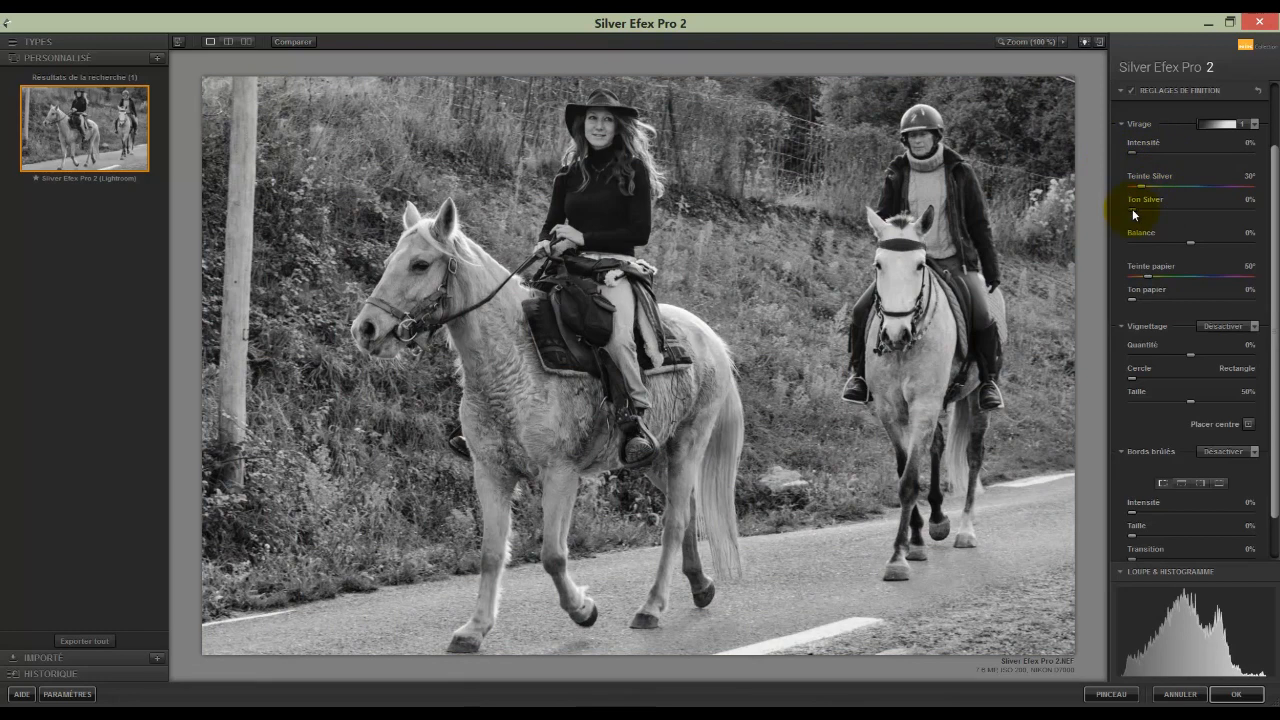
pyautogui.moveTo(1130, 207)
pyautogui.mouseDown()
pyautogui.moveTo(1202, 204)
pyautogui.moveTo(1127, 203)
pyautogui.mouseUp()
pyautogui.moveTo(1188, 241); pyautogui.dragTo(1210, 242)
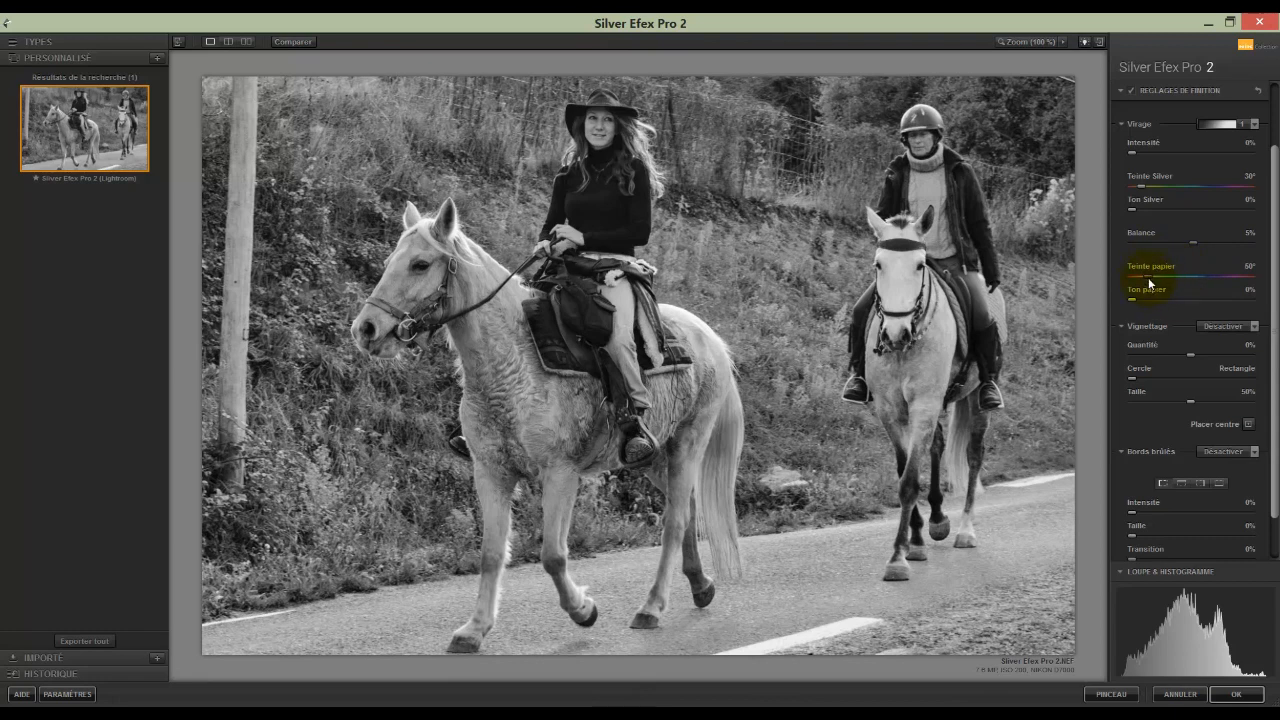
pyautogui.moveTo(1148, 278)
pyautogui.mouseDown()
pyautogui.moveTo(1205, 276)
pyautogui.moveTo(1179, 276)
pyautogui.mouseUp()
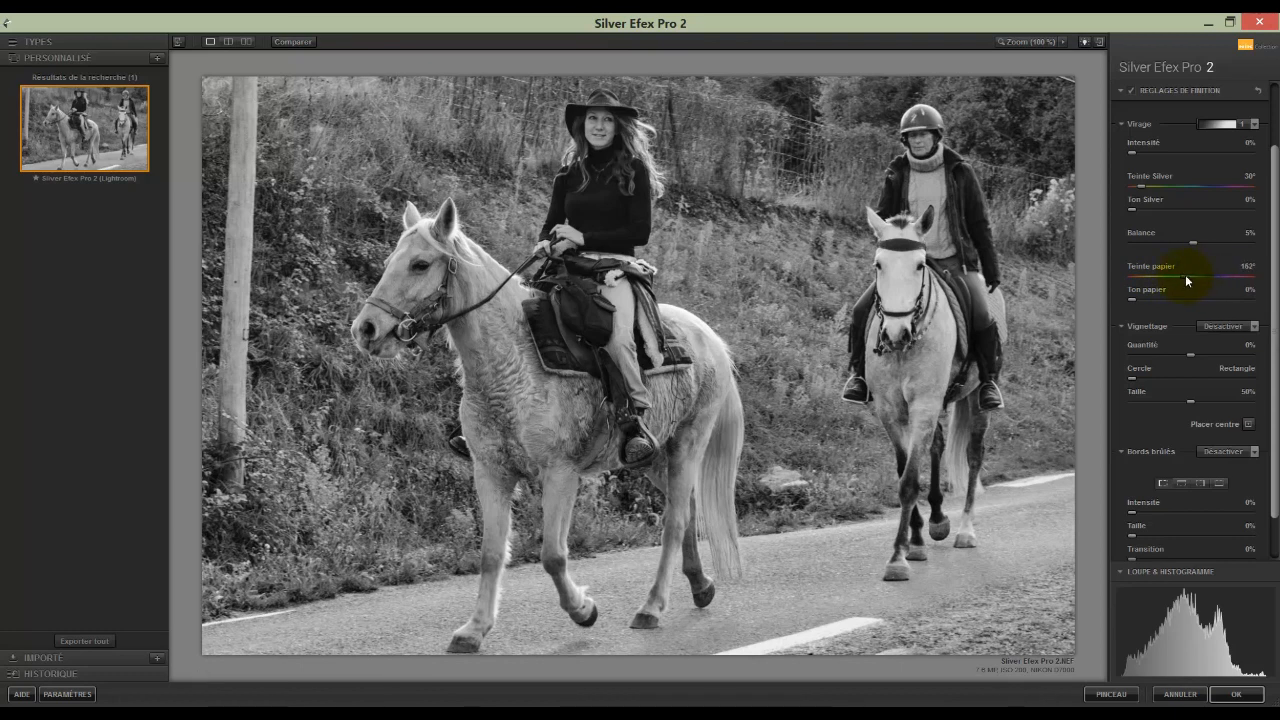
pyautogui.moveTo(1177, 277); pyautogui.dragTo(1140, 300)
# Look through the vignette presets, try the vignette amount at -93% and 10%, and reset it to 0%.
pyautogui.click(1255, 327)
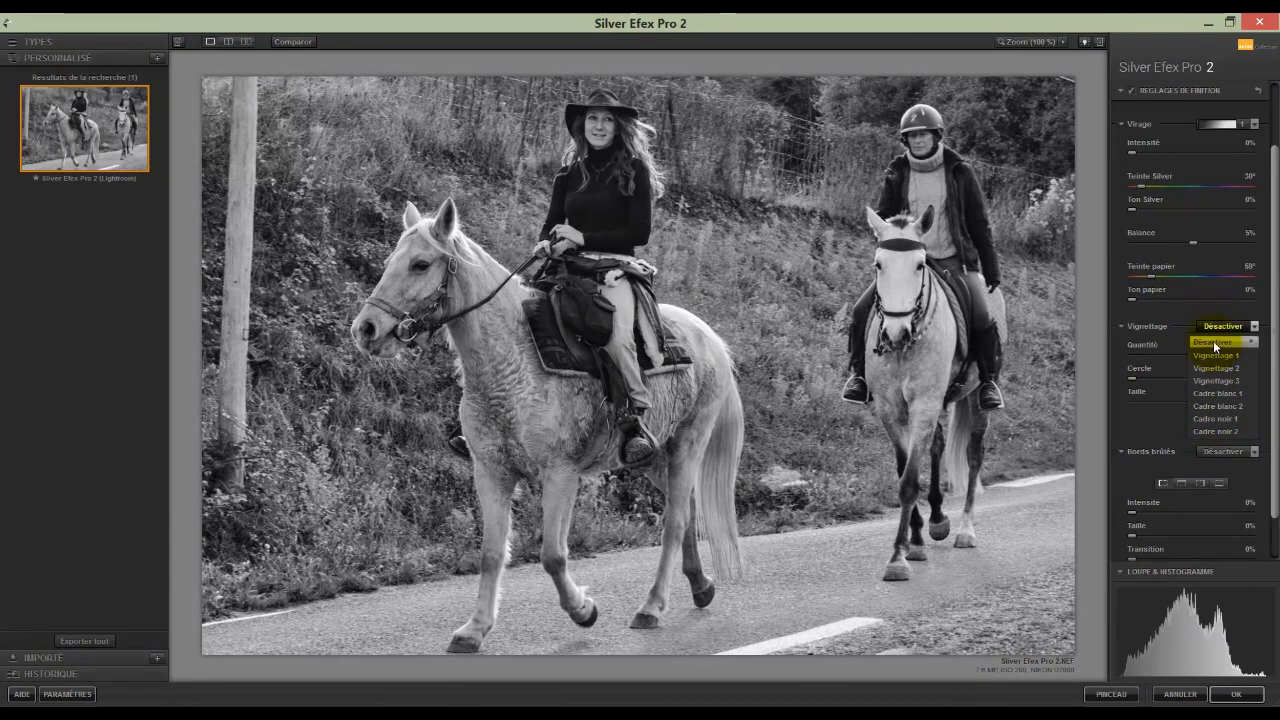
pyautogui.click(1213, 340)
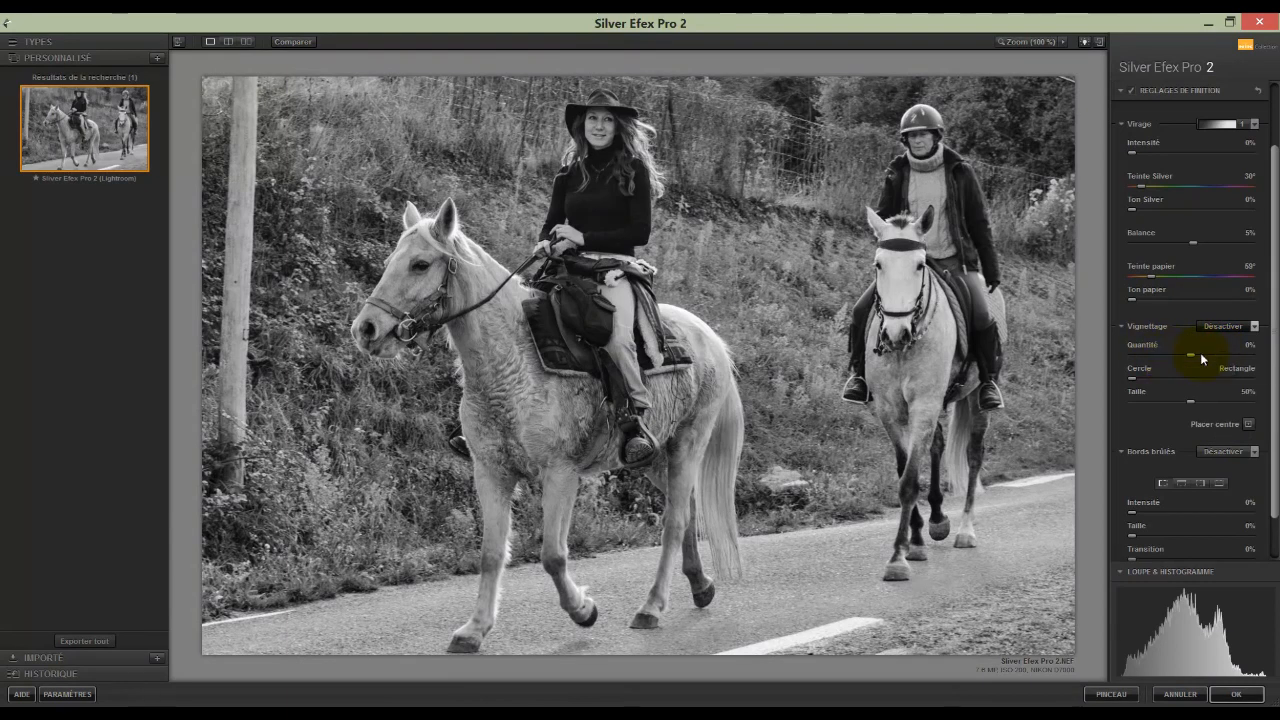
pyautogui.moveTo(1191, 360); pyautogui.dragTo(1137, 366)
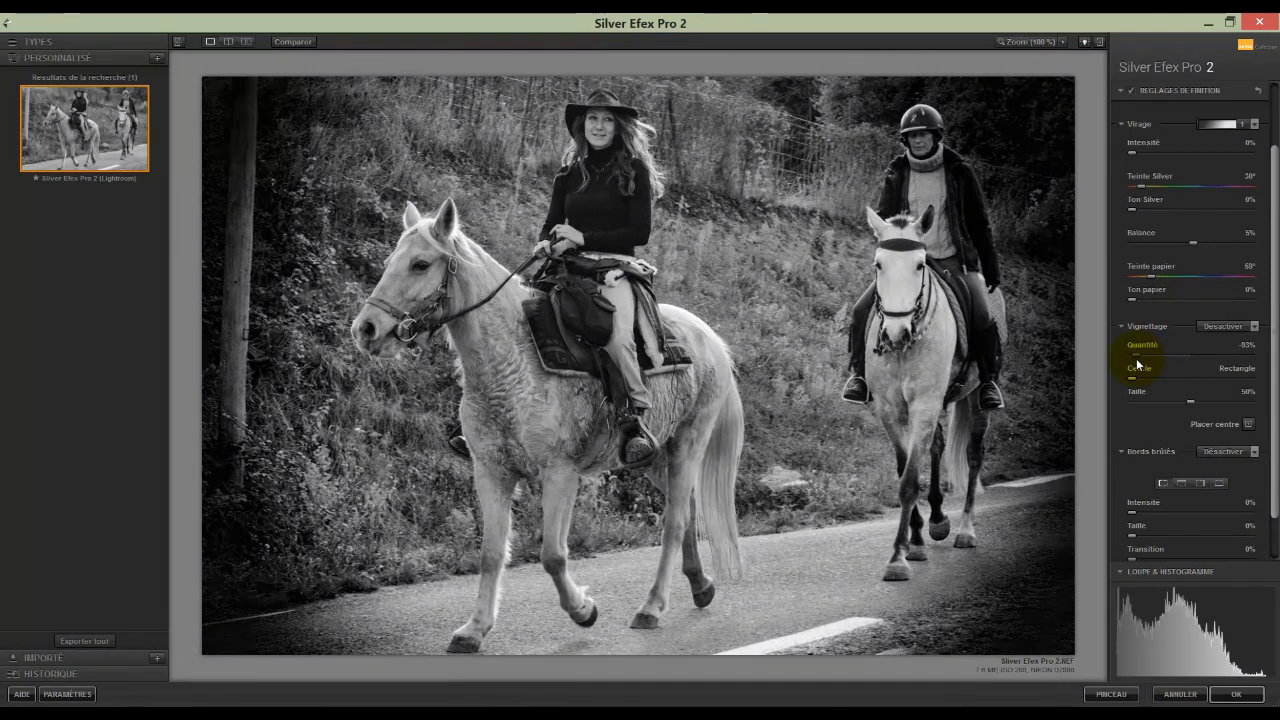
pyautogui.moveTo(1137, 366); pyautogui.dragTo(1198, 358)
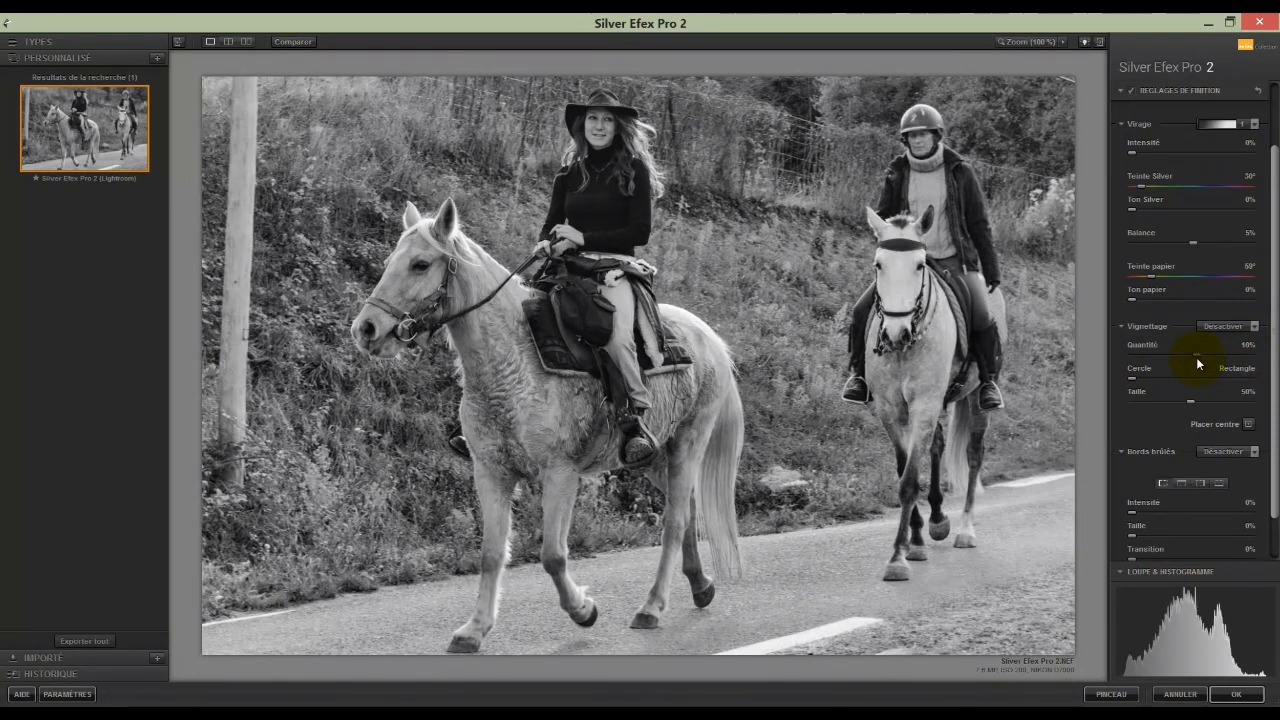
pyautogui.doubleClick(1249, 345)
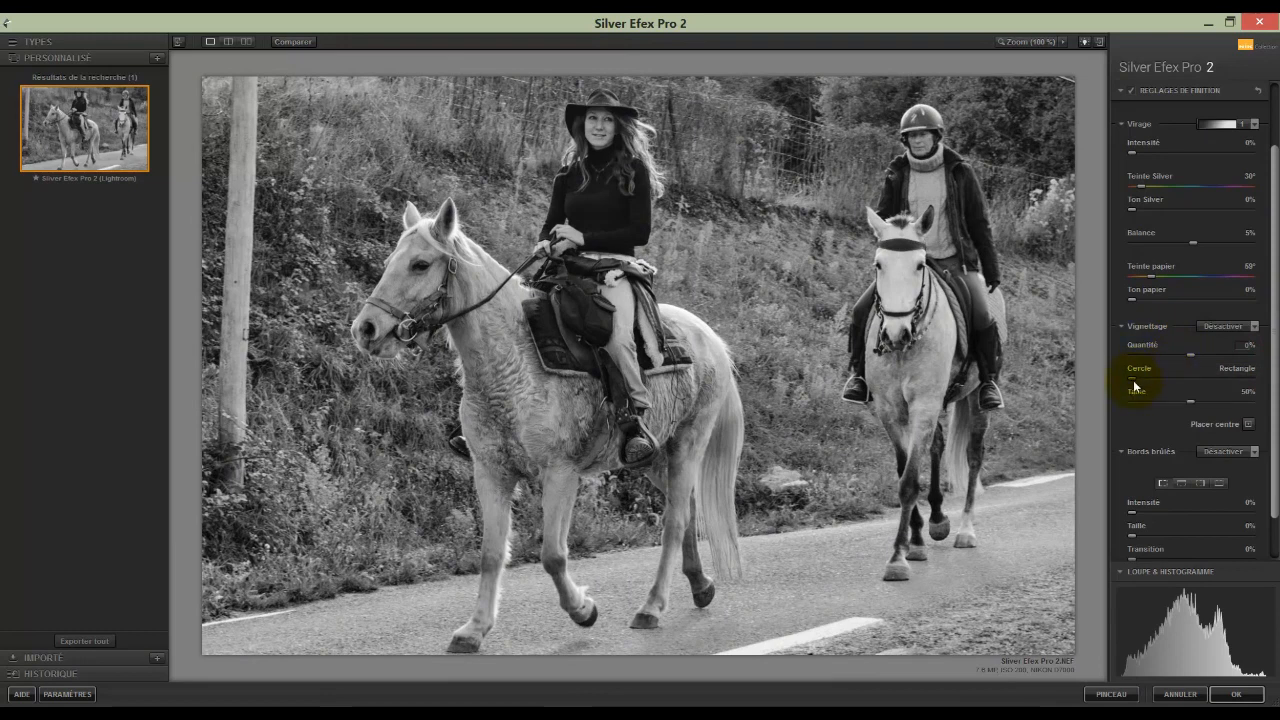
# Shape the vignette about midway between circle and rectangle, with its size at 32% and its amount at -10%.
pyautogui.moveTo(1133, 380)
pyautogui.mouseDown()
pyautogui.moveTo(1273, 387)
pyautogui.moveTo(1190, 376)
pyautogui.moveTo(1131, 404)
pyautogui.mouseUp()
pyautogui.moveTo(1212, 397); pyautogui.dragTo(1216, 401)
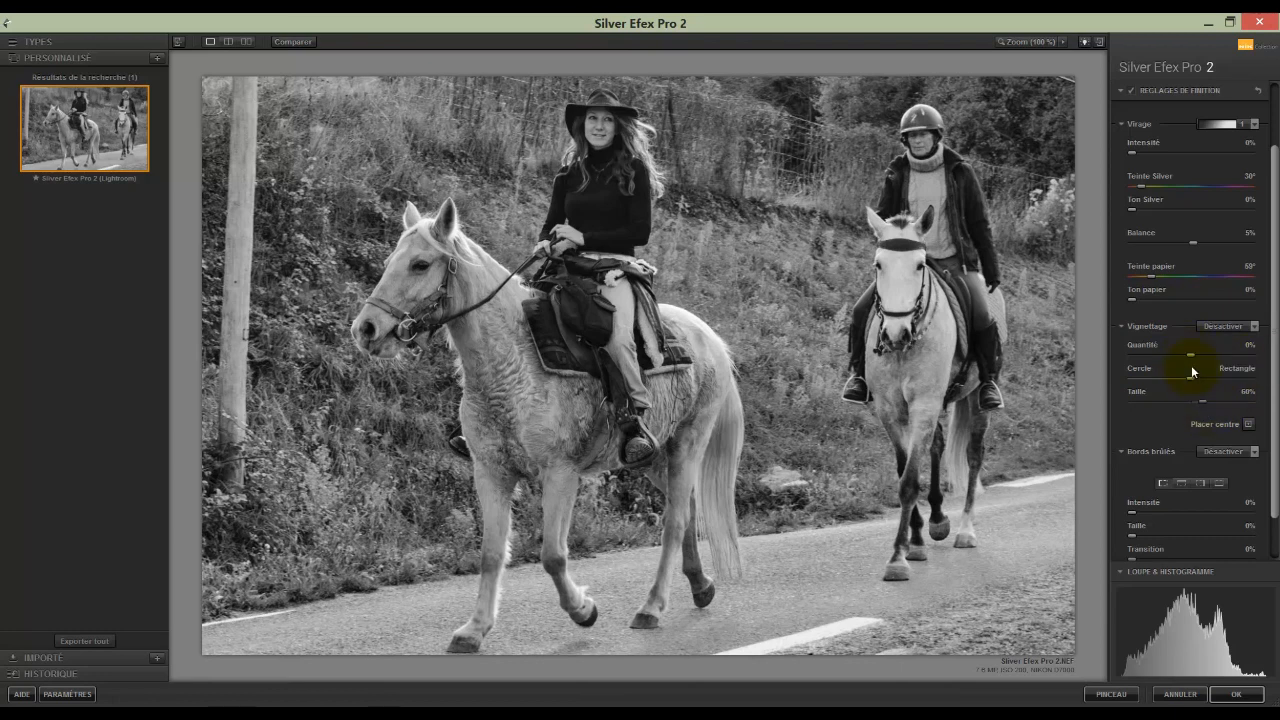
pyautogui.moveTo(1190, 355); pyautogui.dragTo(1150, 355)
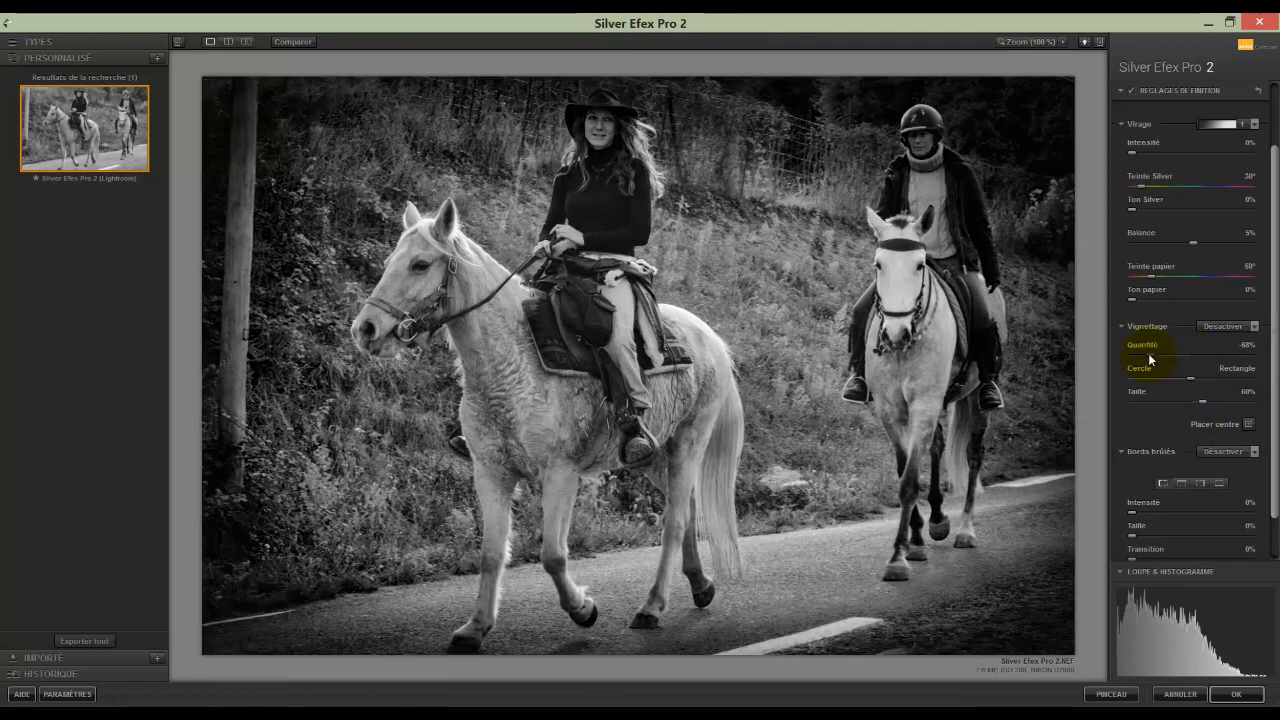
pyautogui.moveTo(1200, 401); pyautogui.dragTo(1168, 398)
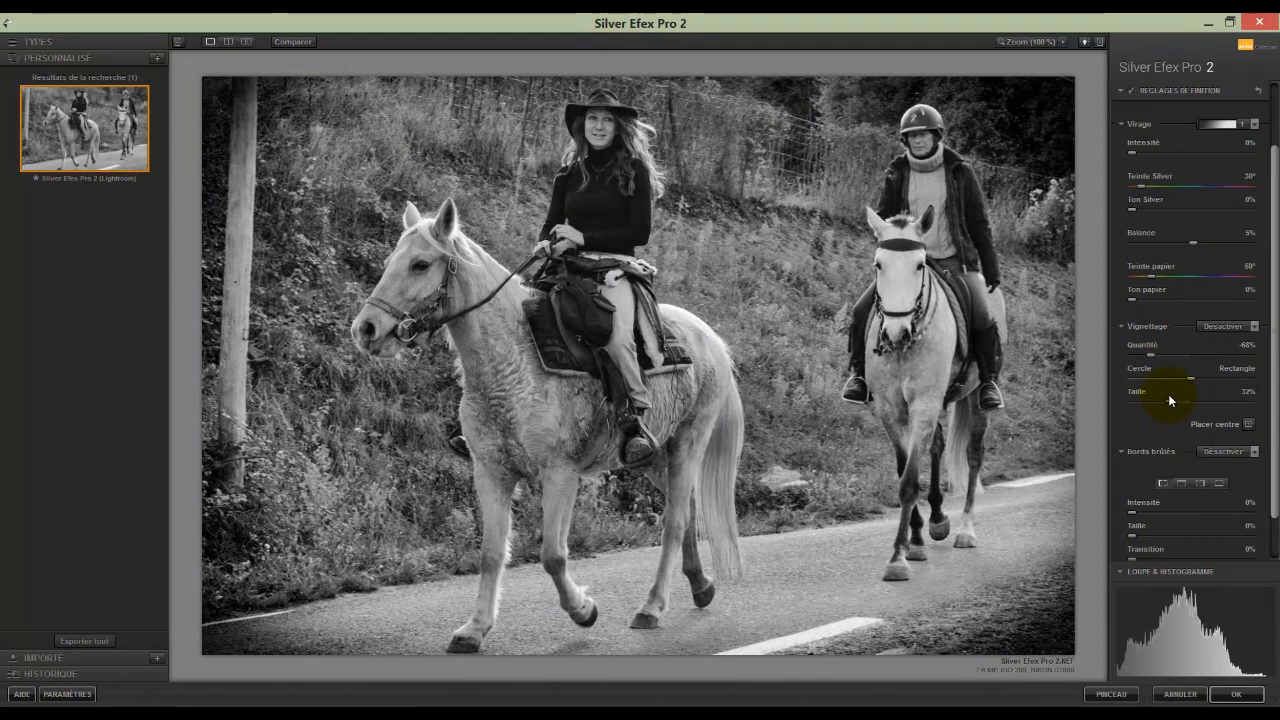
pyautogui.moveTo(1148, 356); pyautogui.dragTo(1187, 358)
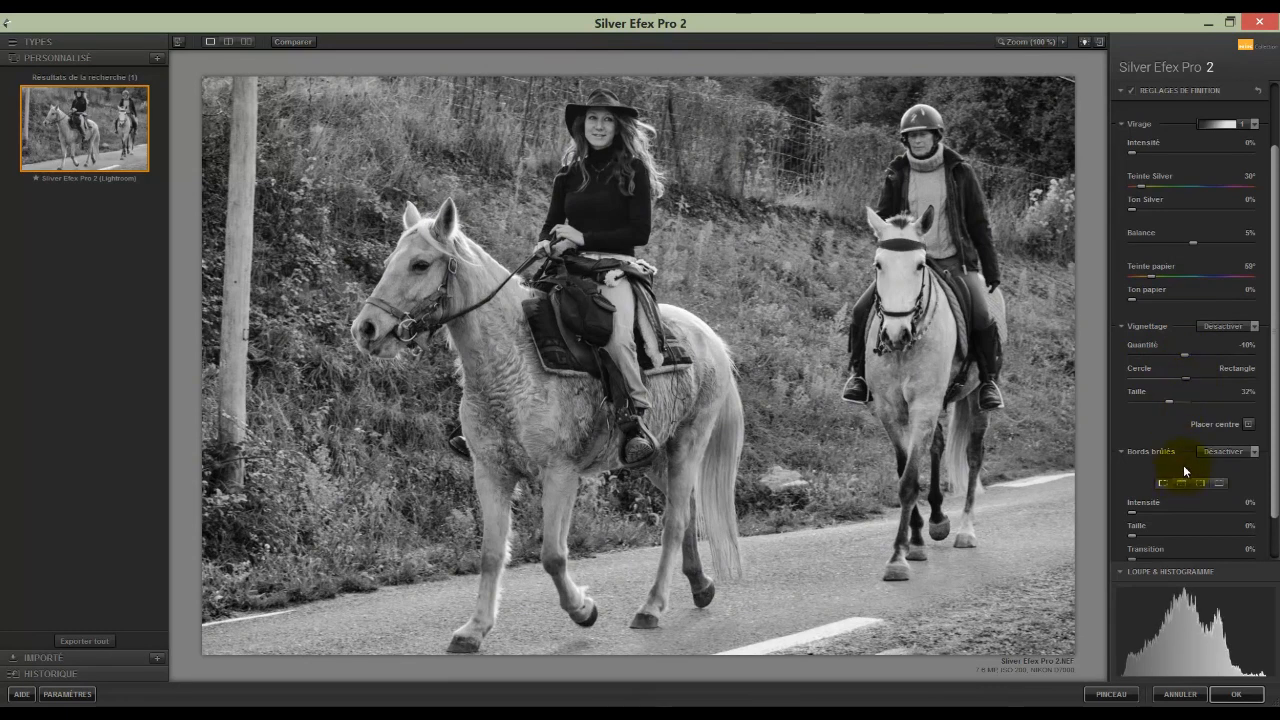
pyautogui.click(1248, 425)
pyautogui.click(1249, 426)
# Look through the burned edges presets, leaving them disabled with intensity at 0%, and expand the image border settings.
pyautogui.click(1250, 452)
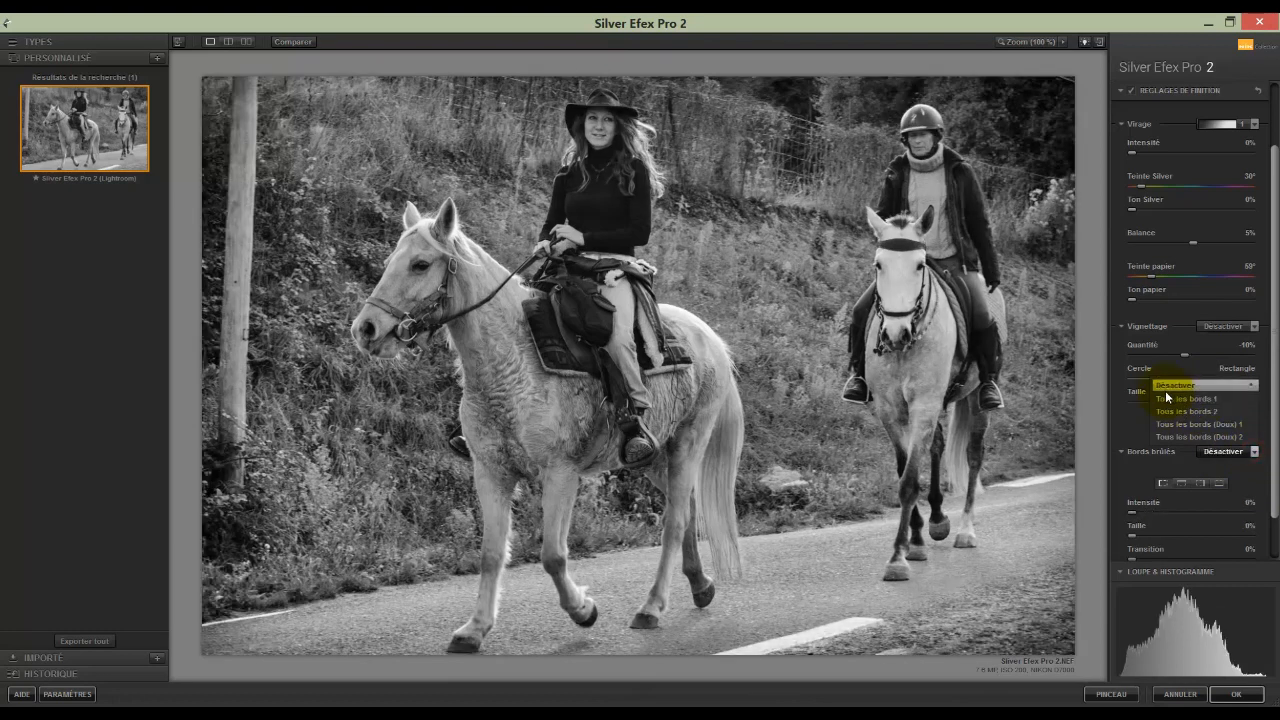
pyautogui.click(1259, 480)
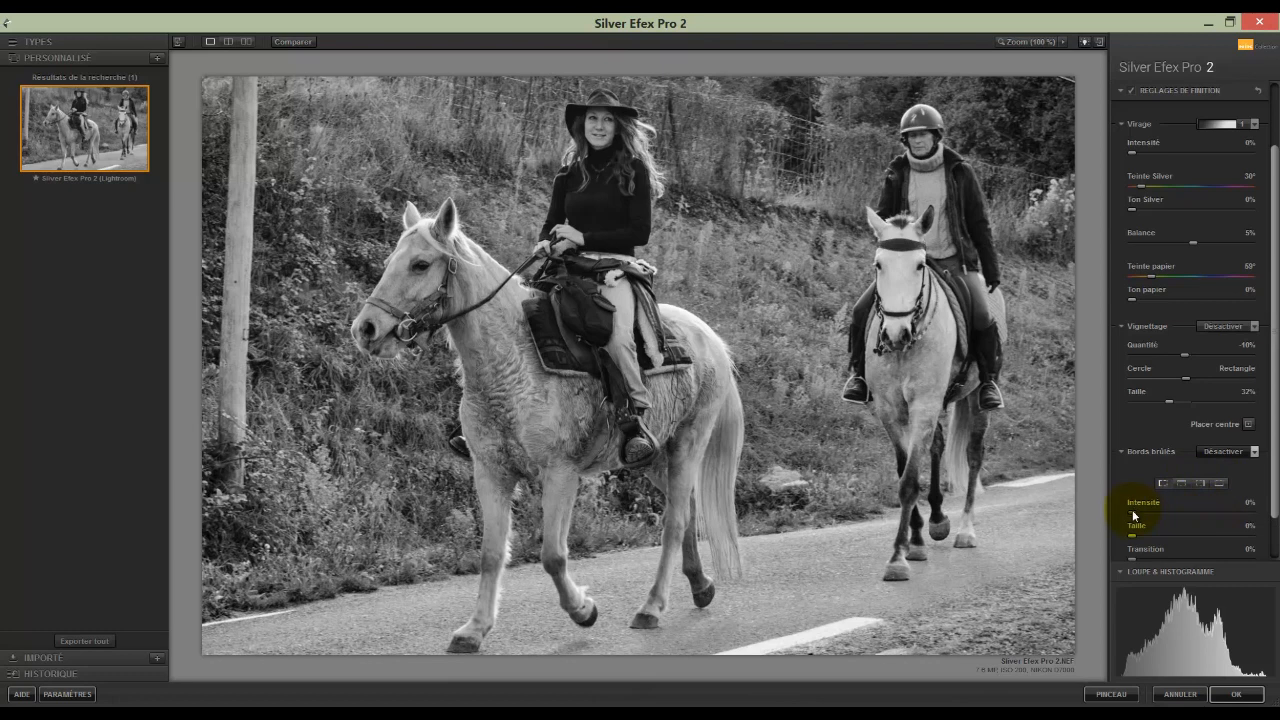
pyautogui.moveTo(1133, 512)
pyautogui.mouseDown()
pyautogui.moveTo(1165, 513)
pyautogui.moveTo(1135, 518)
pyautogui.mouseUp()
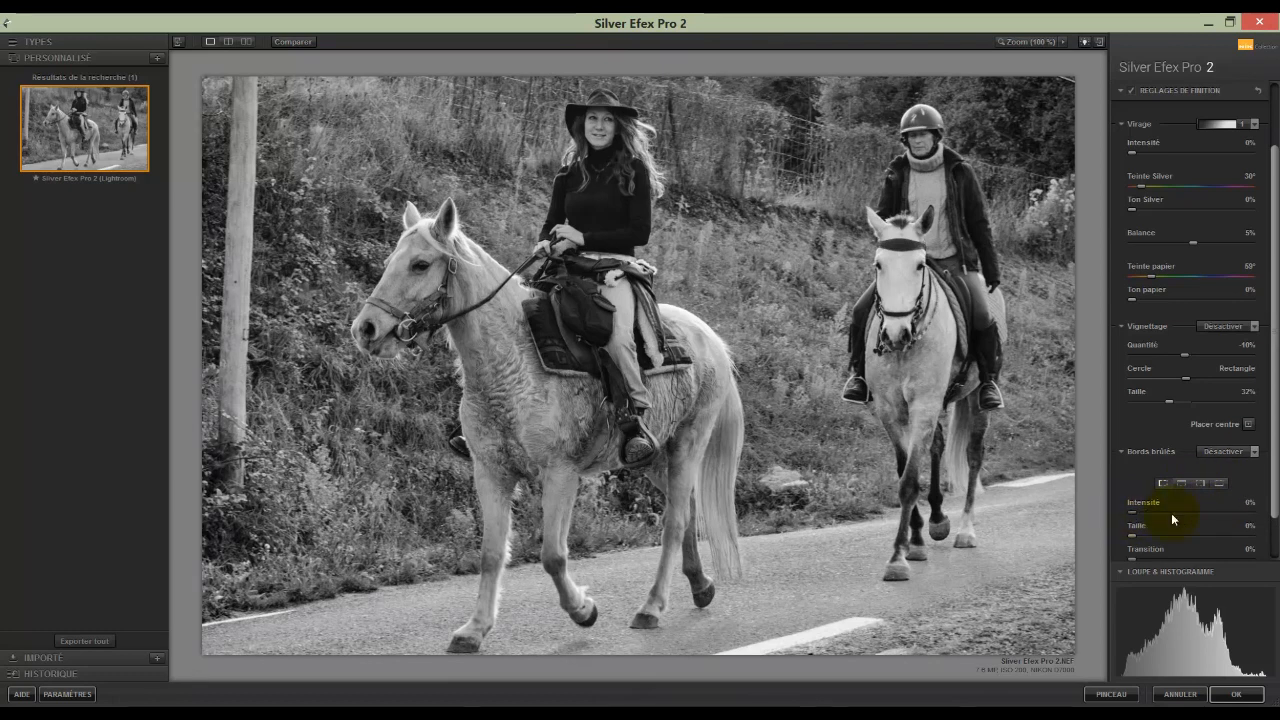
pyautogui.scroll(-1, 1156, 534)
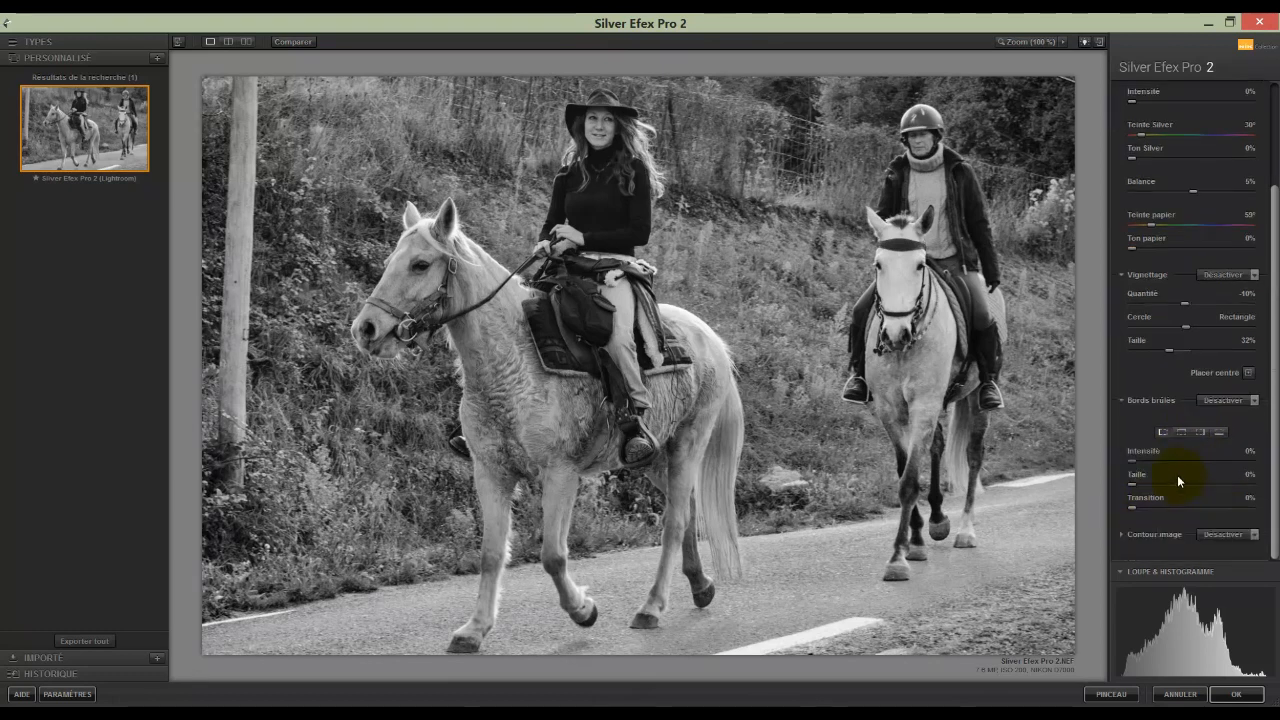
pyautogui.click(1121, 534)
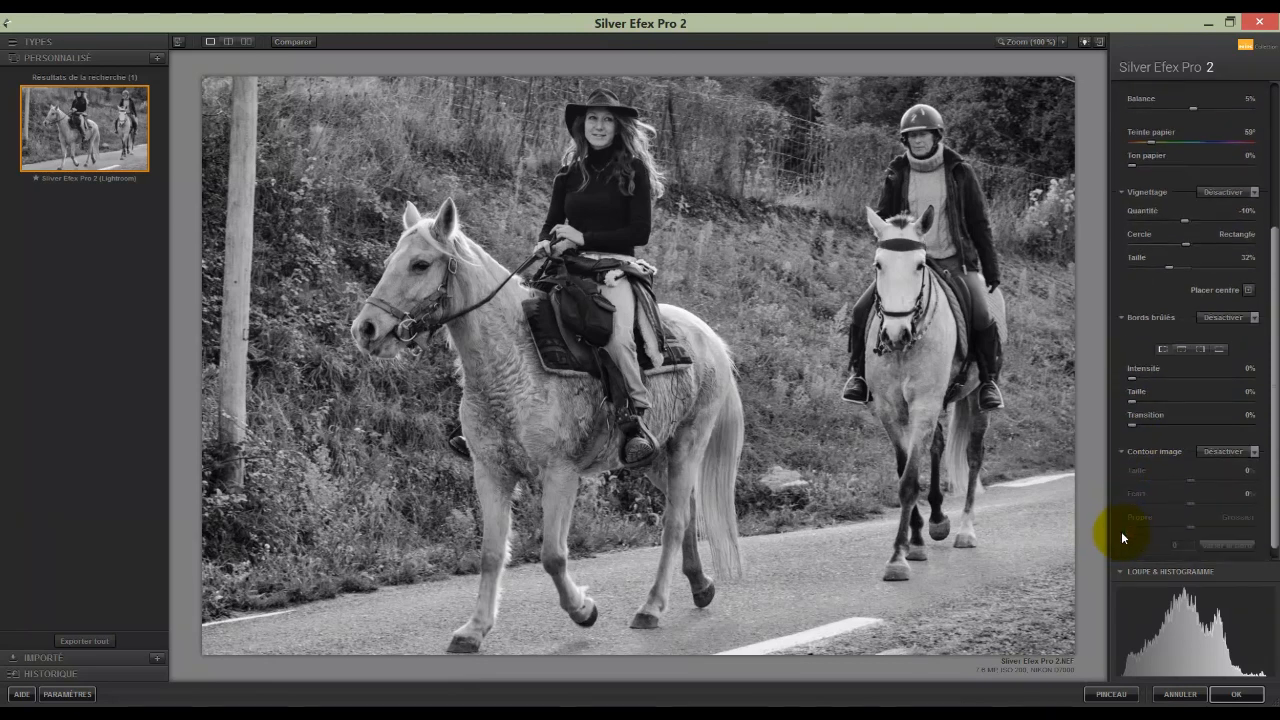
# Preview the image border presets up to Type 14, leaving the border disabled, and reset and collapse the finishing adjustments.
pyautogui.click(1250, 451)
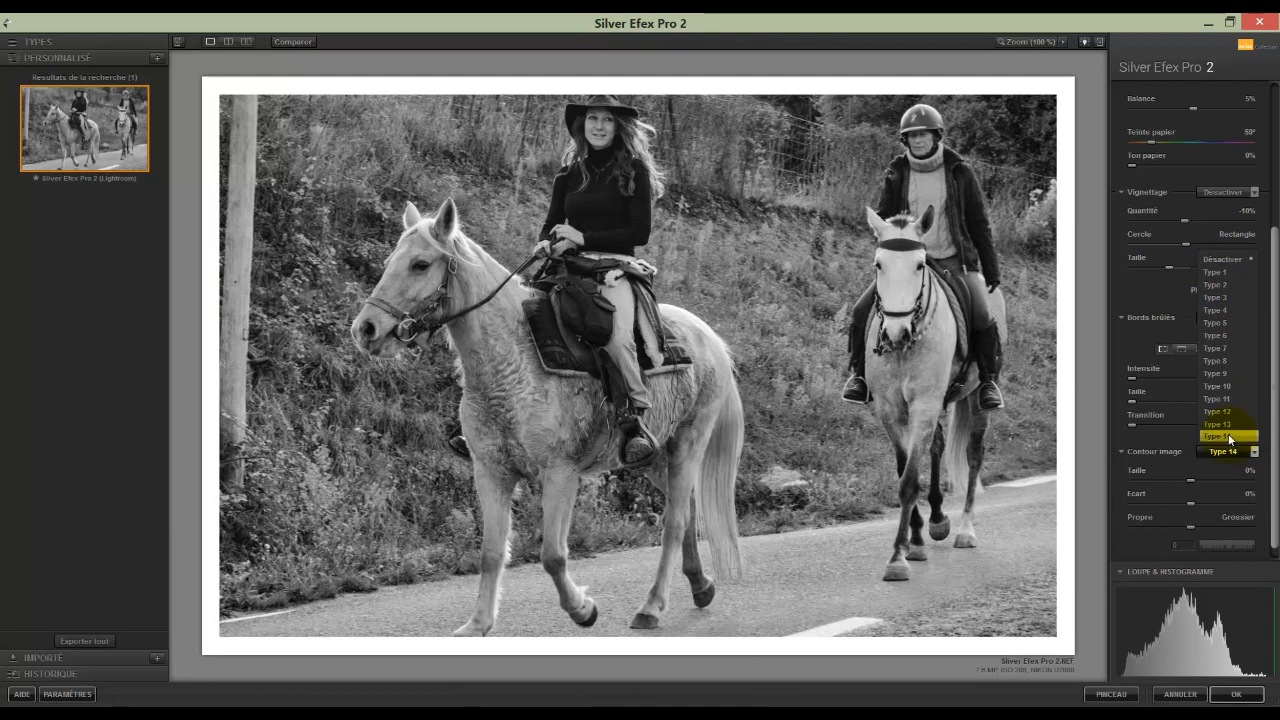
pyautogui.click(1238, 259)
pyautogui.moveTo(1276, 424); pyautogui.dragTo(1276, 228)
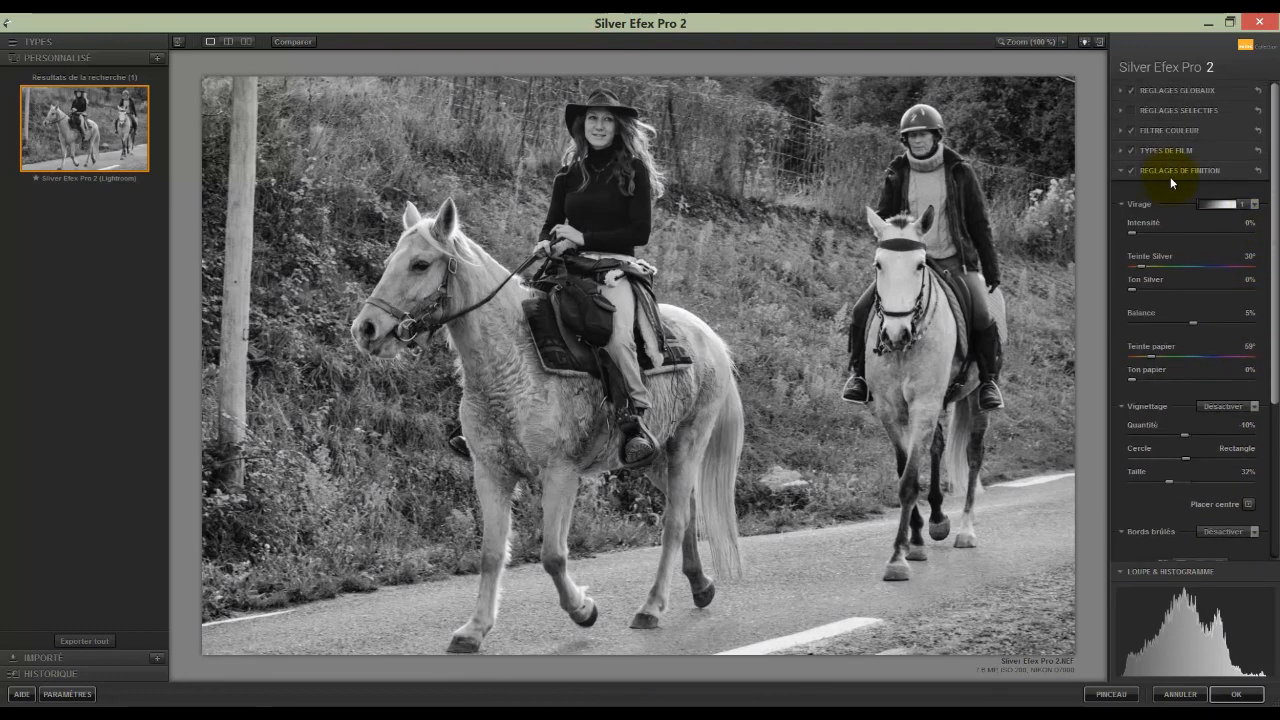
pyautogui.click(1257, 172)
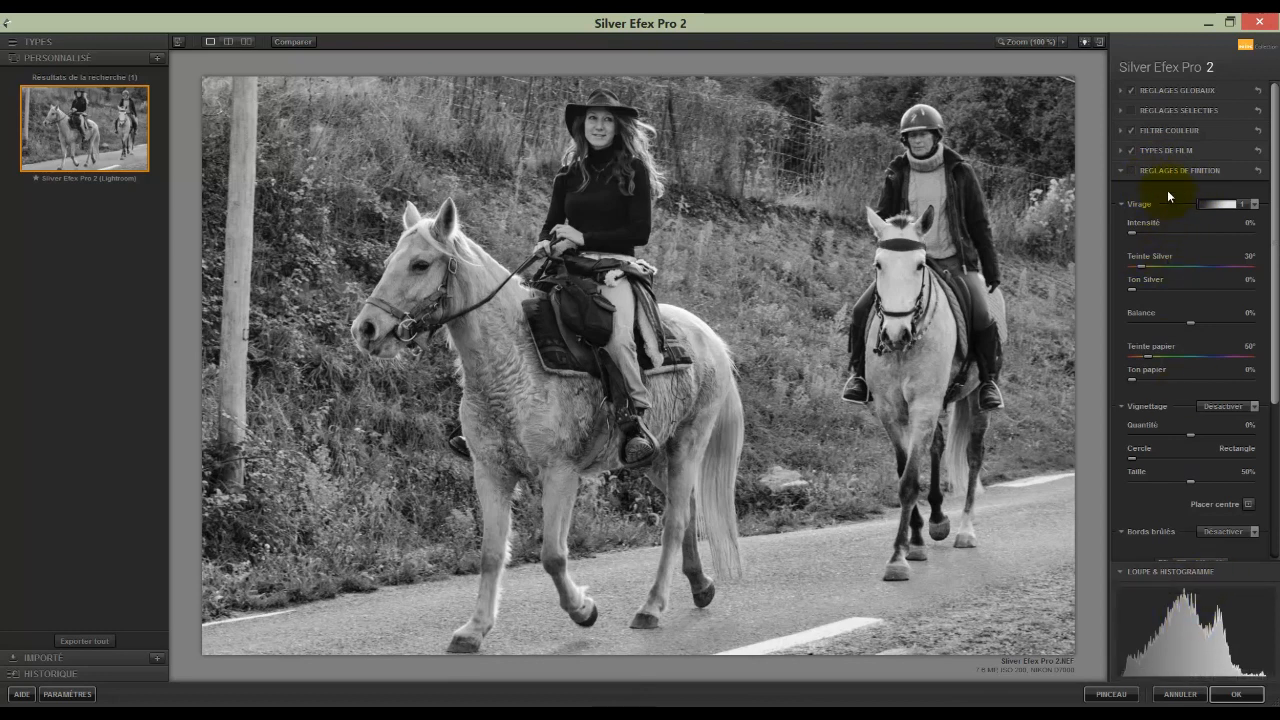
pyautogui.click(1119, 170)
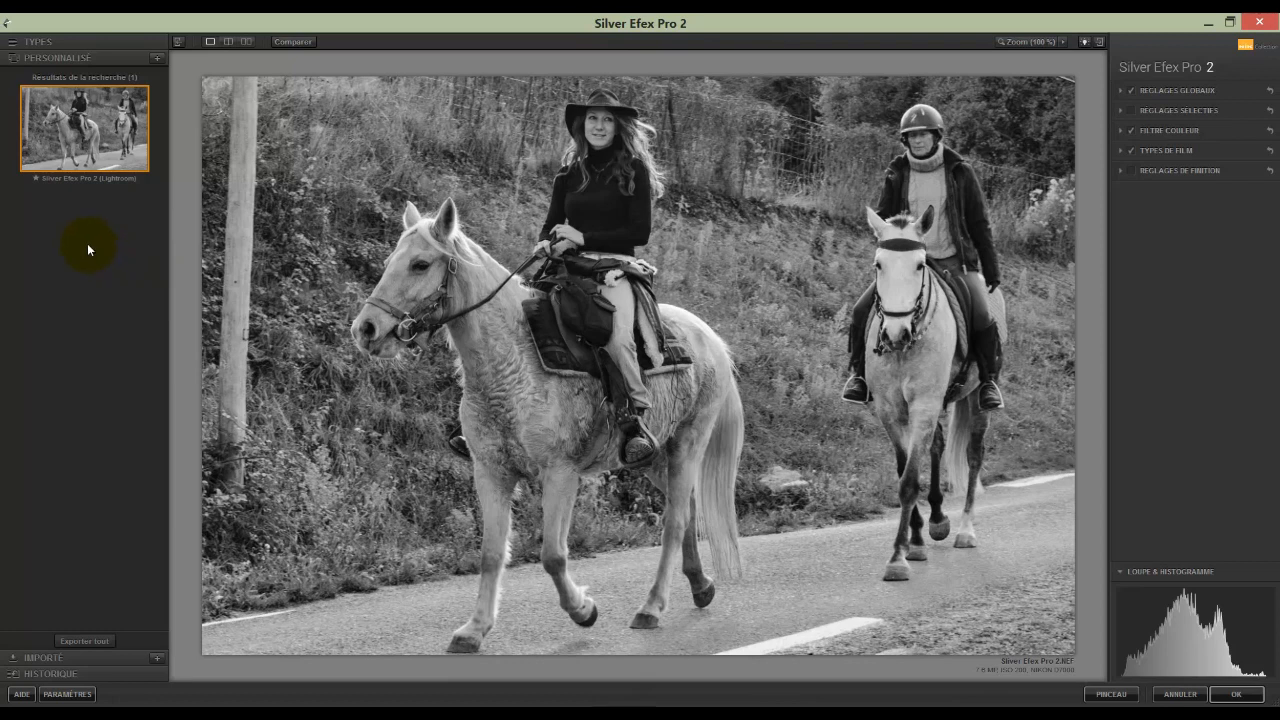
# Save the current settings as a custom preset named "Silver Efex Pro 2 (Photoshop)".
pyautogui.click(157, 58)
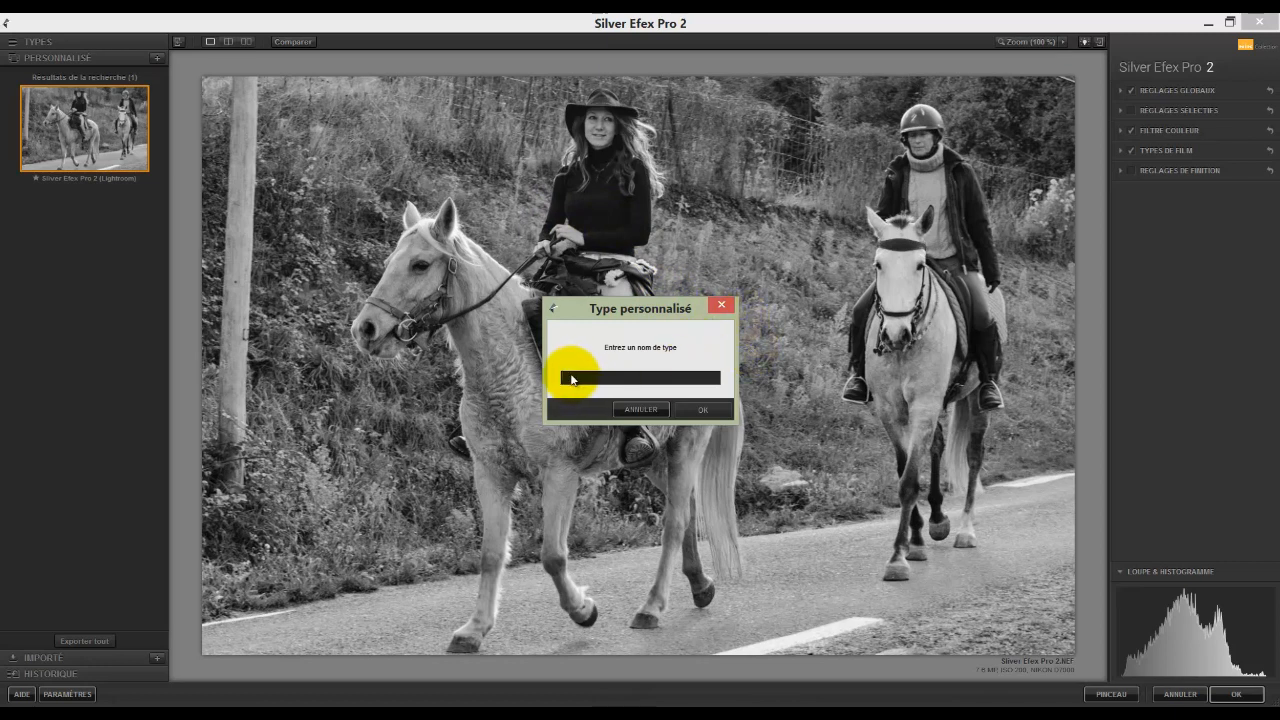
pyautogui.write('Silver Efex Pro')
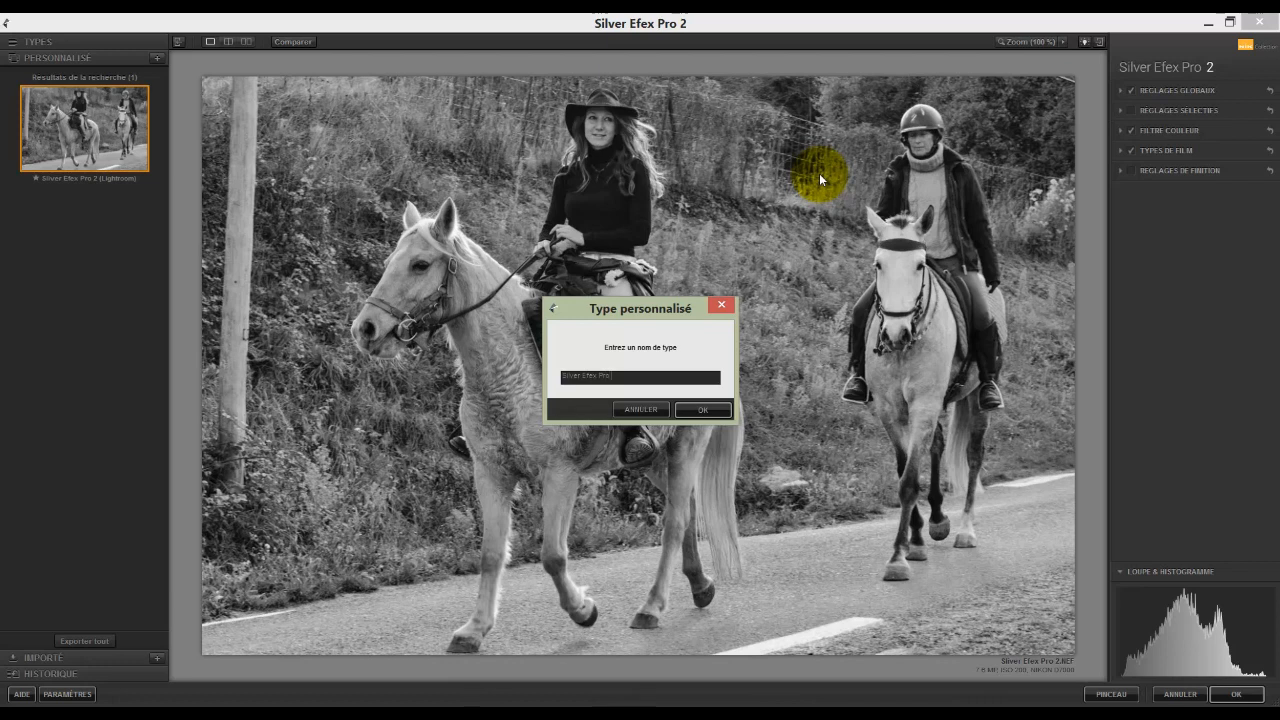
pyautogui.write('2 (Photoshop)')
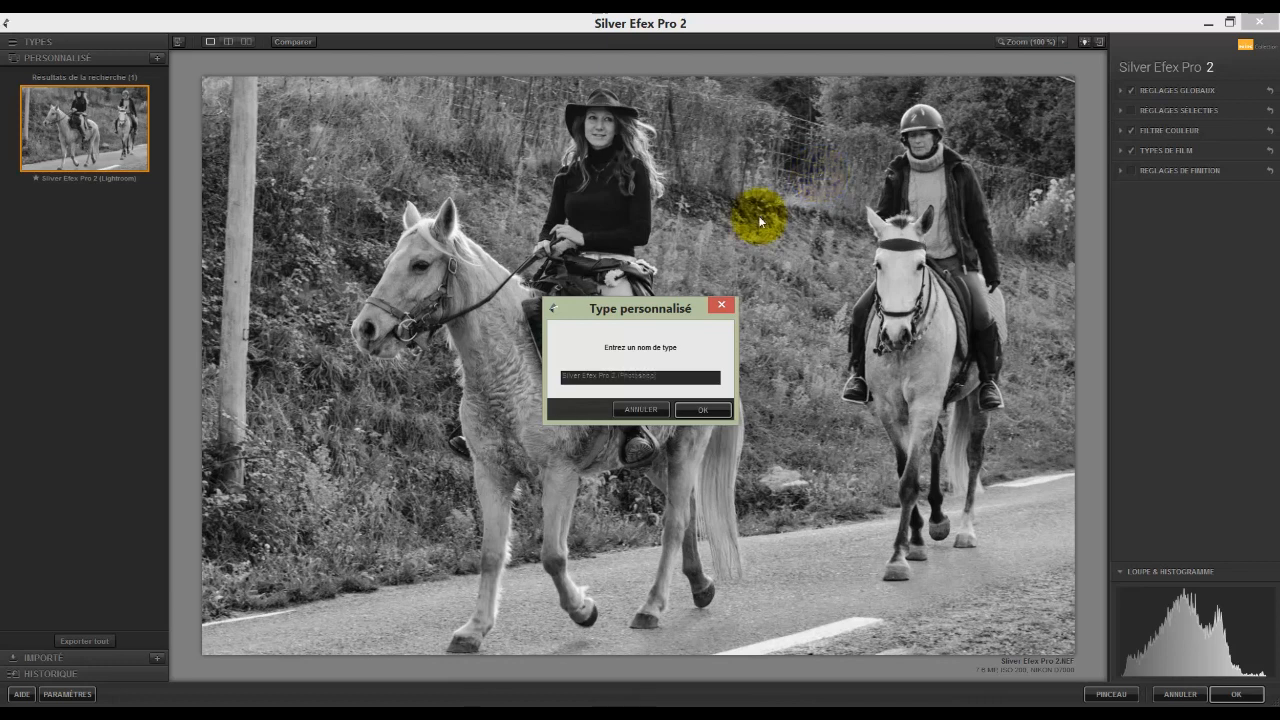
pyautogui.click(701, 409)
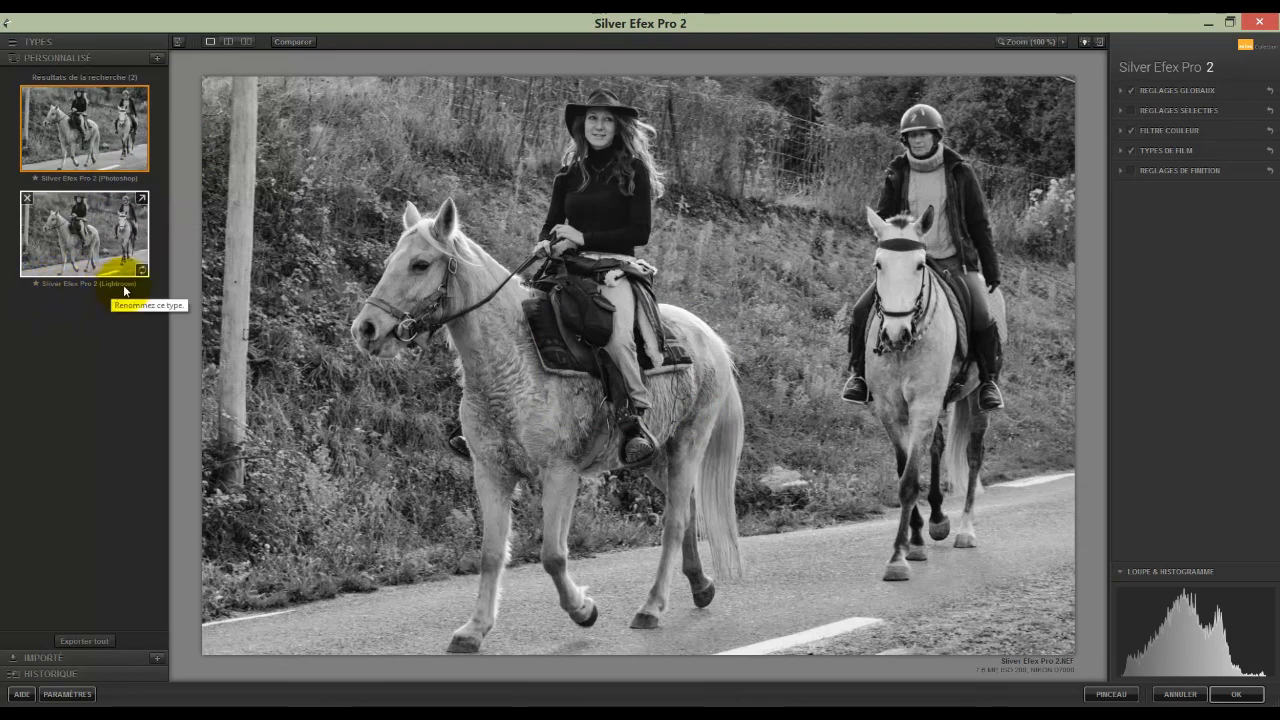
# Export the "Silver Efex Pro 2 (Photoshop)" preset file to Pluning Nik Collection > Source Nik Collection > Source Silver Efex Pro 2.
pyautogui.click(142, 95)
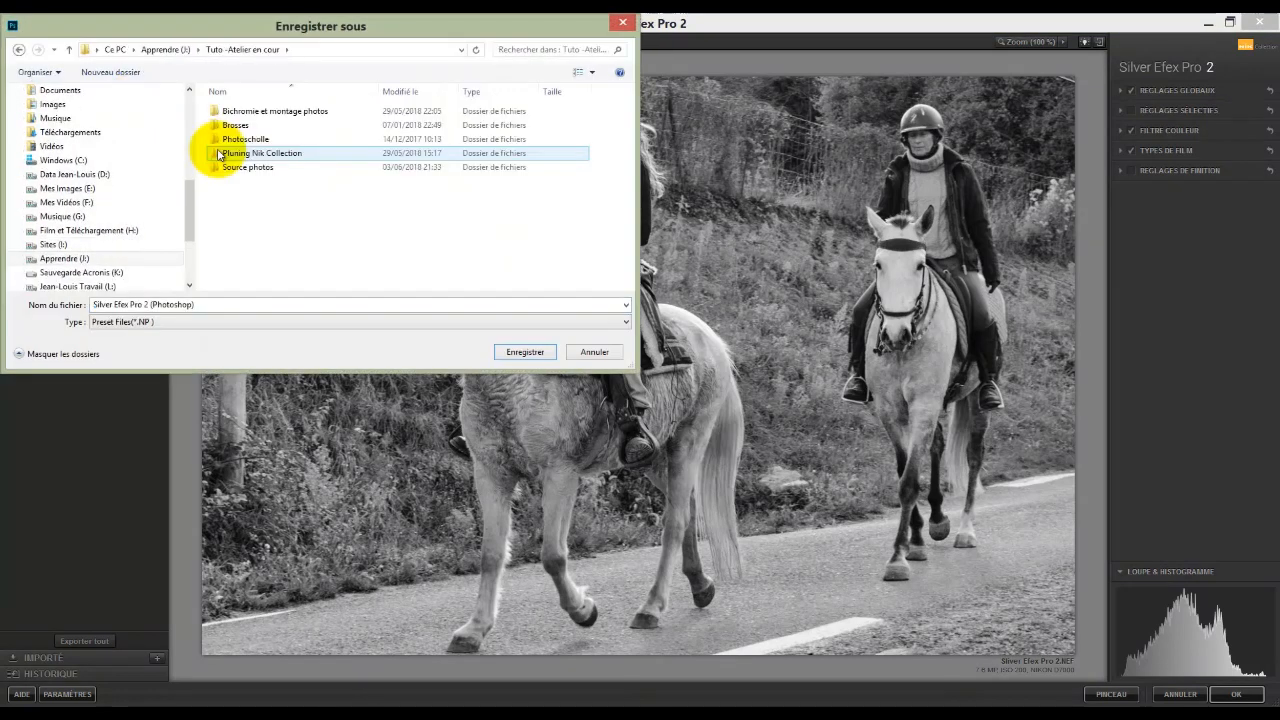
pyautogui.doubleClick(218, 153)
pyautogui.click(214, 125)
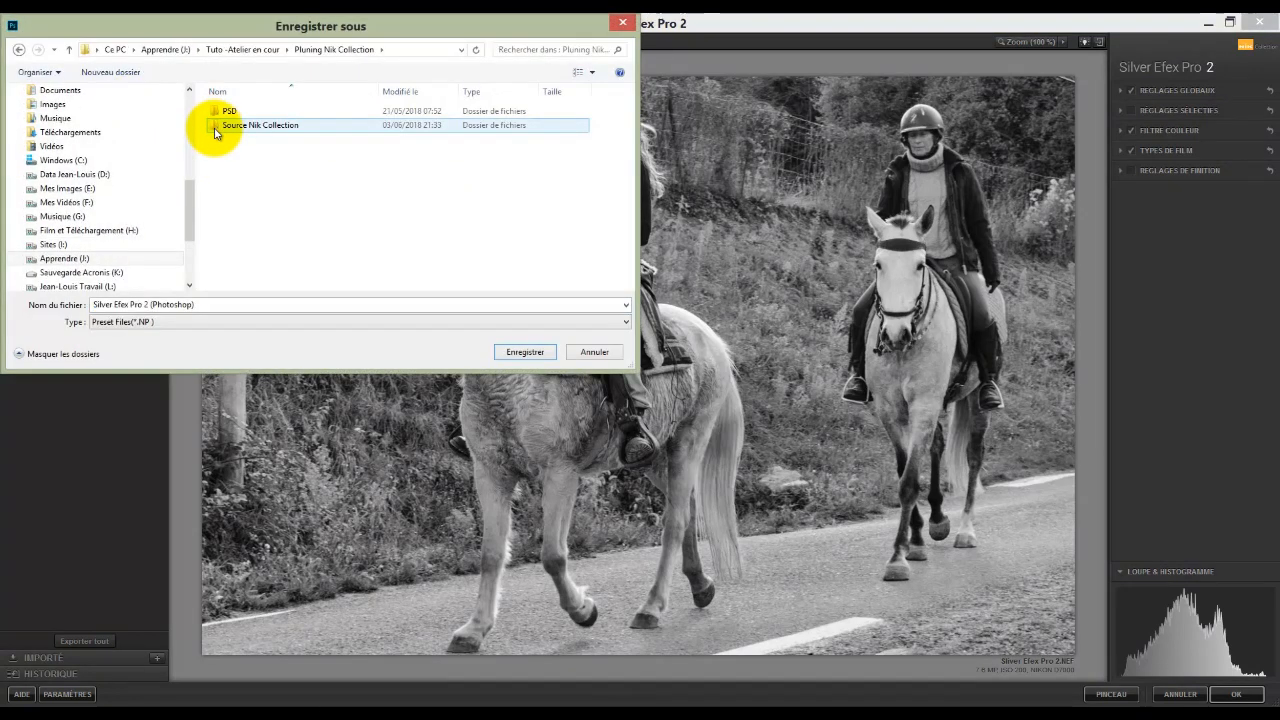
pyautogui.doubleClick(216, 128)
pyautogui.click(540, 140)
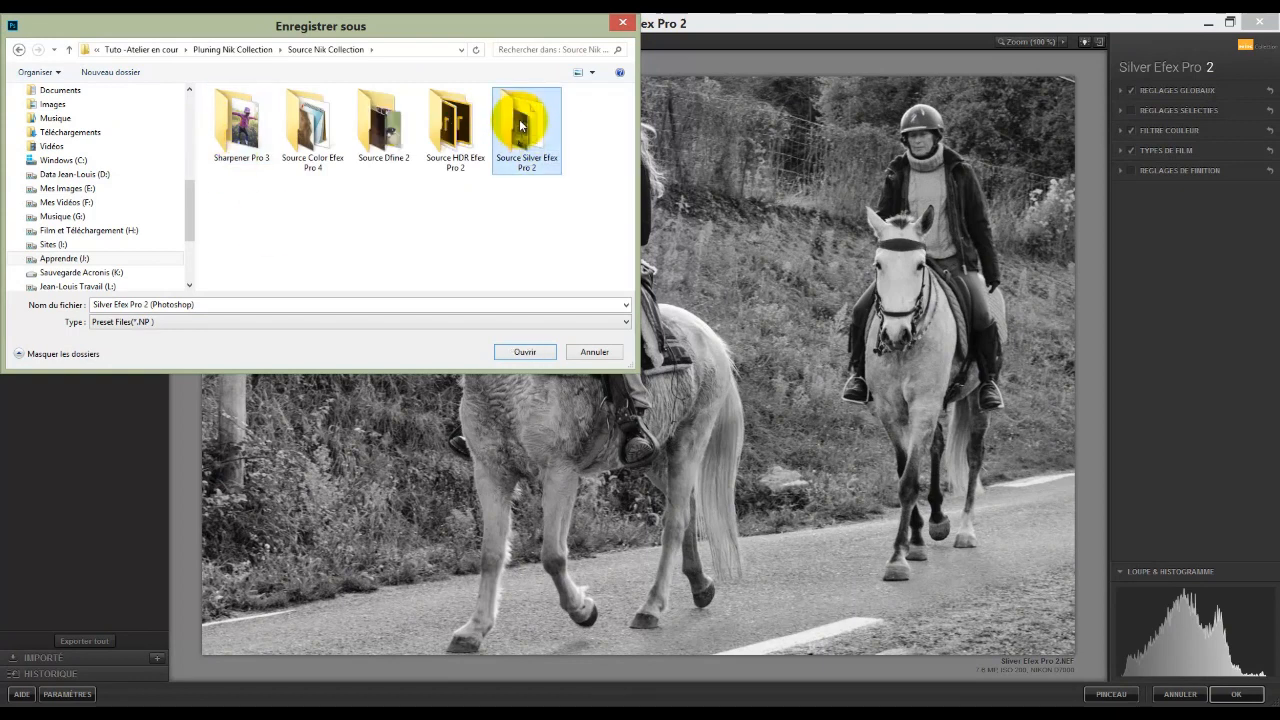
pyautogui.doubleClick(520, 125)
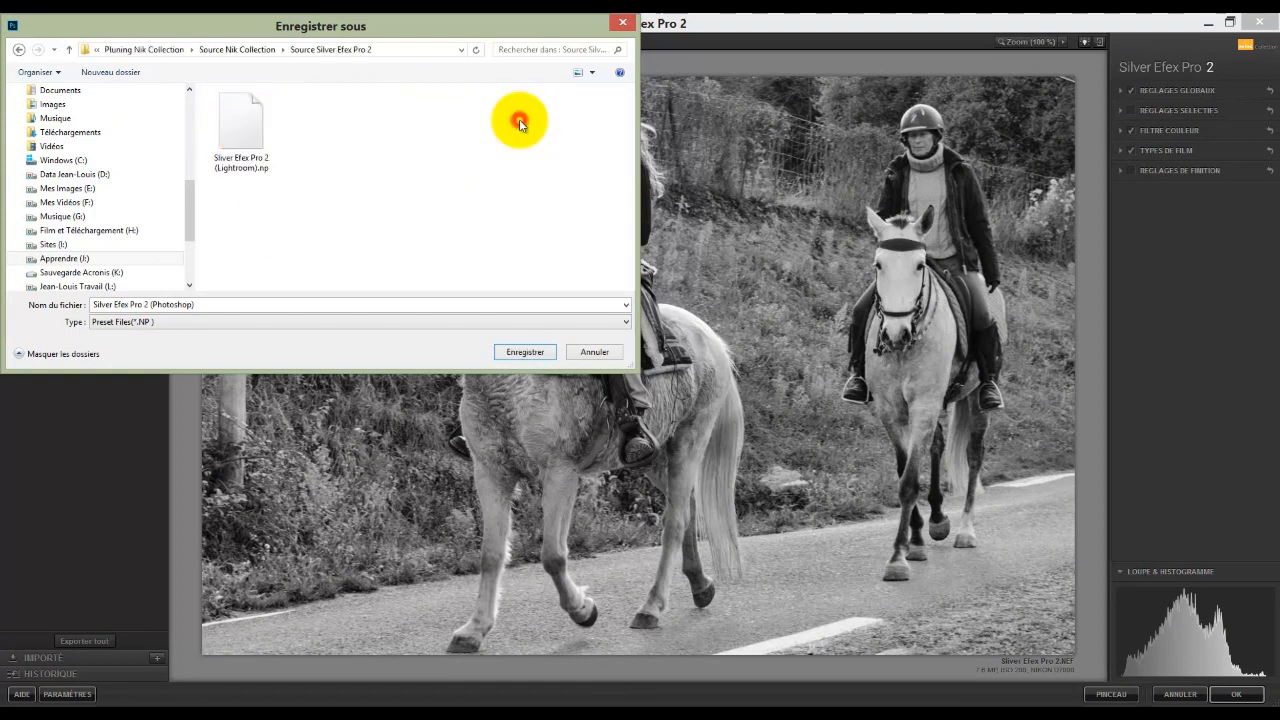
pyautogui.click(522, 353)
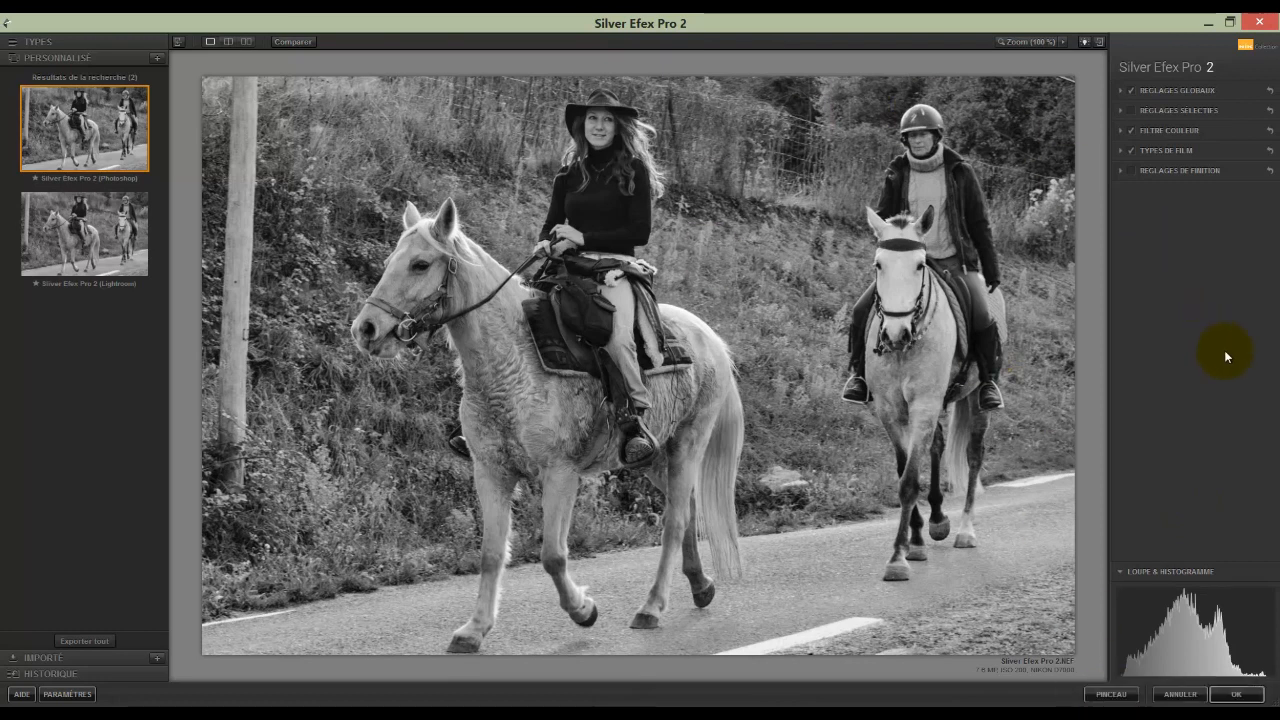
# Apply the black and white conversion to the horse riders photo and return to Photoshop.
pyautogui.click(1238, 696)
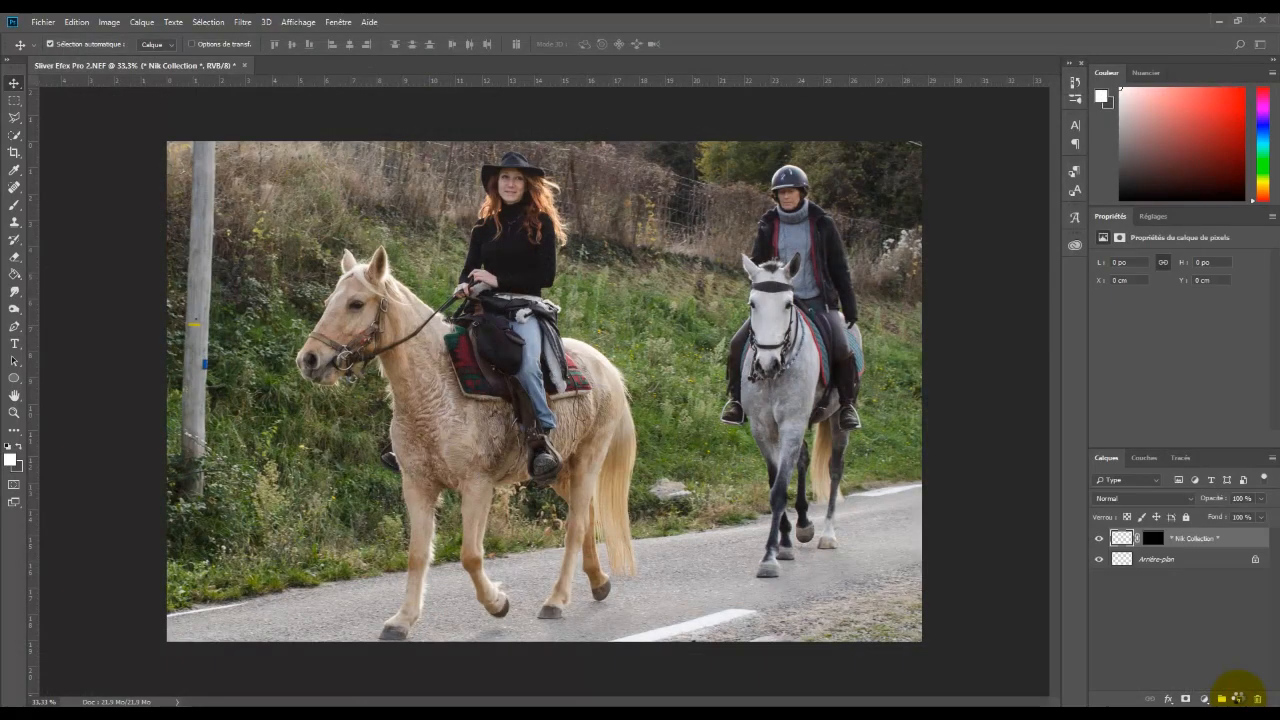